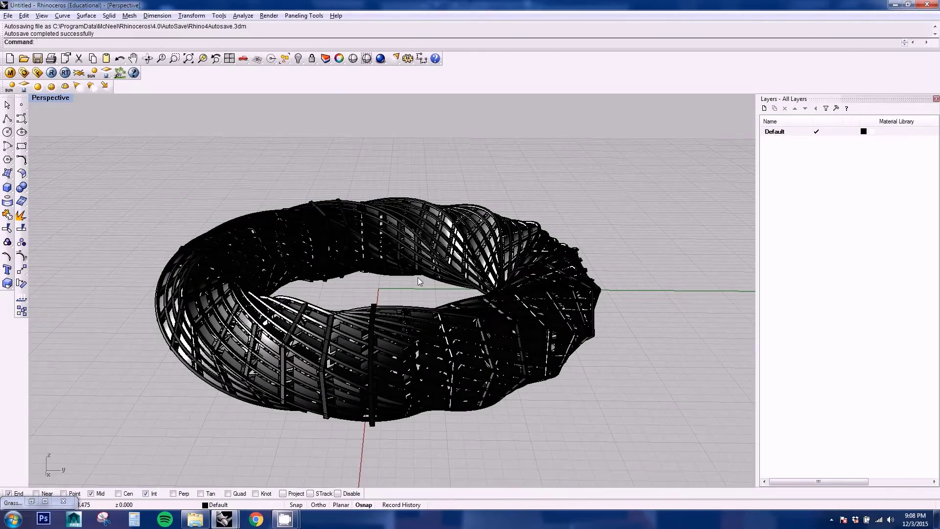
Examine the finished twisted ring lattice, its ribs, strips and panels, from several angles and close up
mouse_move(418, 278)
right_down()
mouse_move(431, 282)
mouse_move(413, 280)
right_up()
scroll(397, 317, up, 3)
right_drag(398, 321, 439, 271)
scroll(439, 271, up, 3)
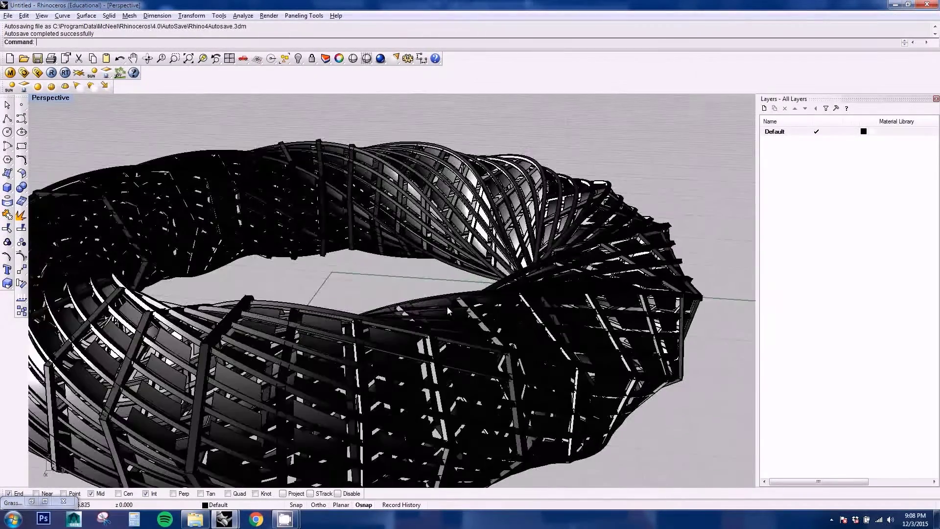
right_drag(431, 321, 465, 303)
right_drag(454, 350, 519, 325)
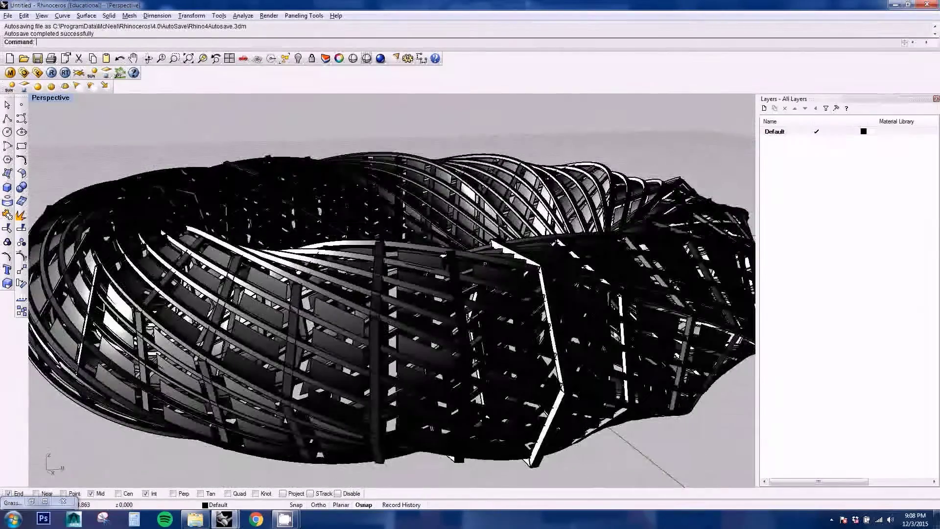
scroll(618, 316, up, 4)
right_drag(619, 313, 643, 293)
scroll(614, 282, up, 3)
scroll(609, 286, up, 3)
scroll(531, 169, up, 5)
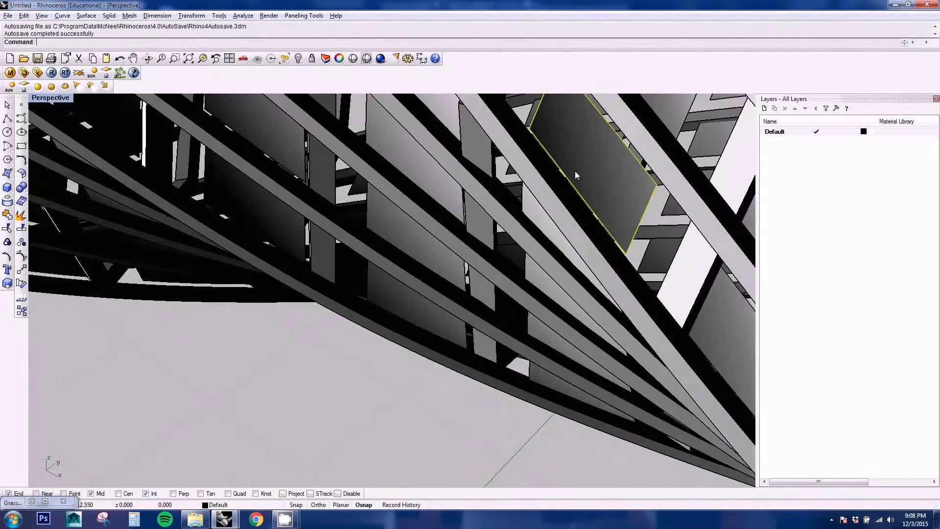
right_drag(575, 175, 430, 248)
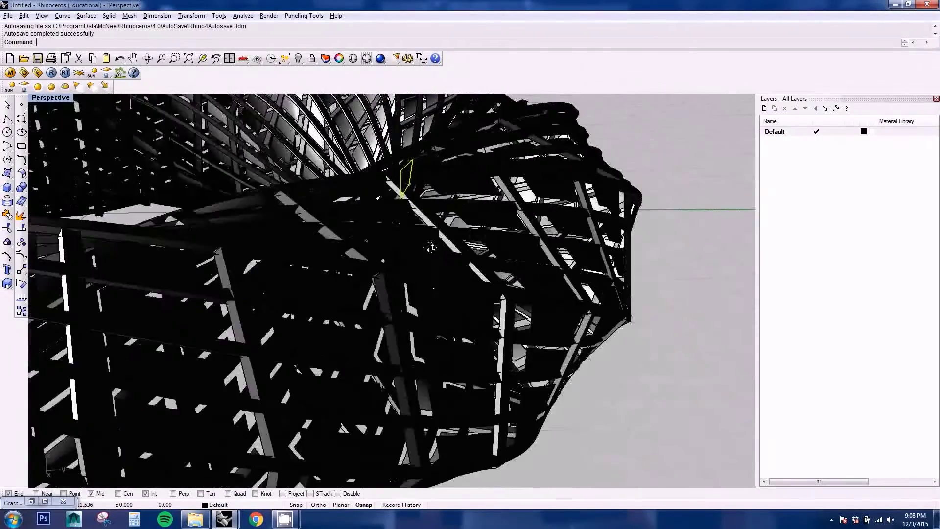
scroll(433, 250, down, 7)
scroll(74, 279, down, 4)
scroll(111, 246, up, 4)
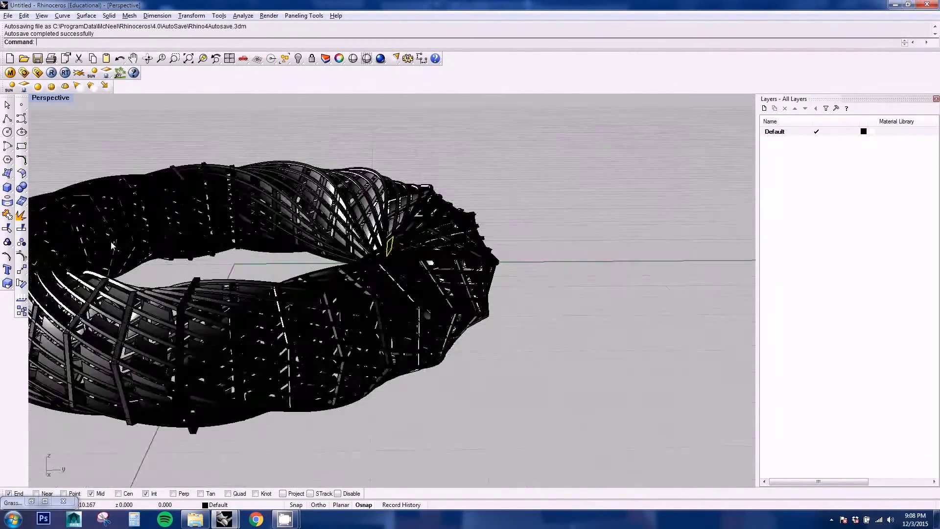
scroll(112, 245, up, 3)
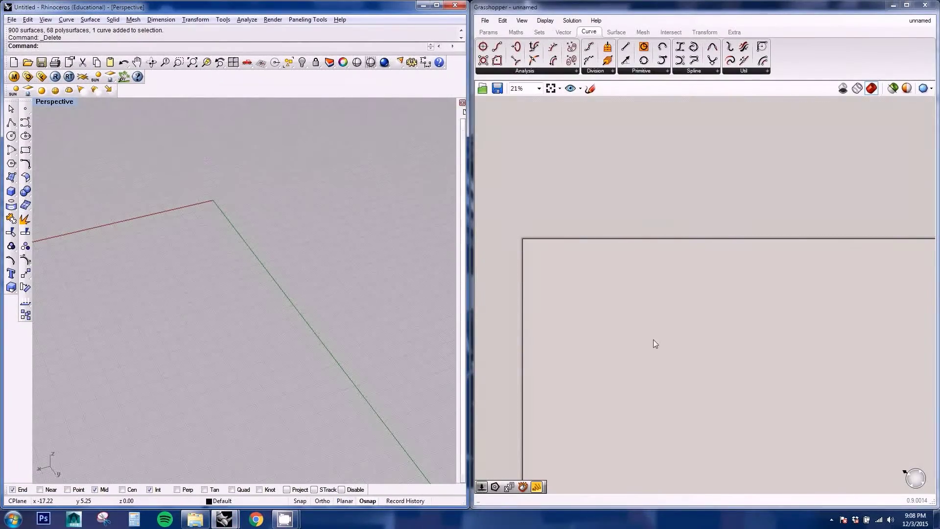
Switch to Grasshopper and place a Circle curve component on the empty canvas
scroll(652, 339, up, 3)
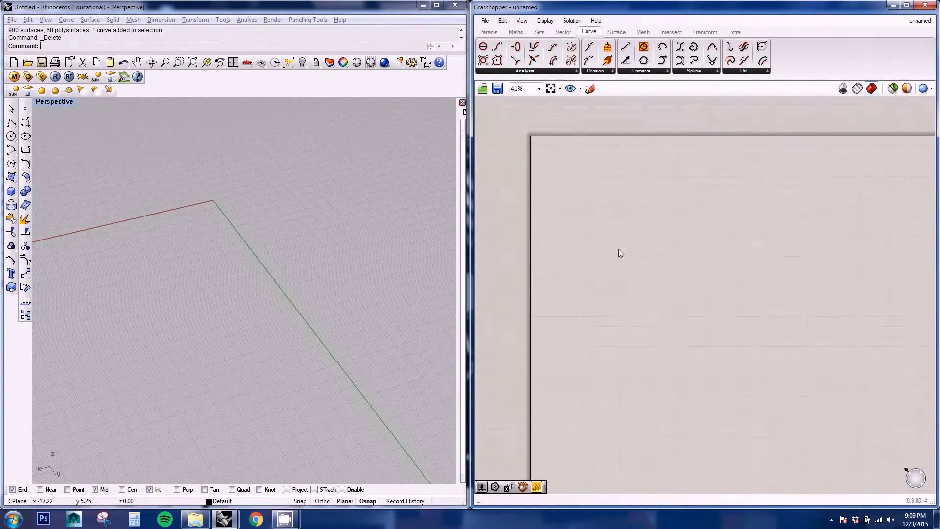
scroll(618, 248, up, 2)
right_drag(323, 321, 317, 321)
right_drag(671, 201, 704, 269)
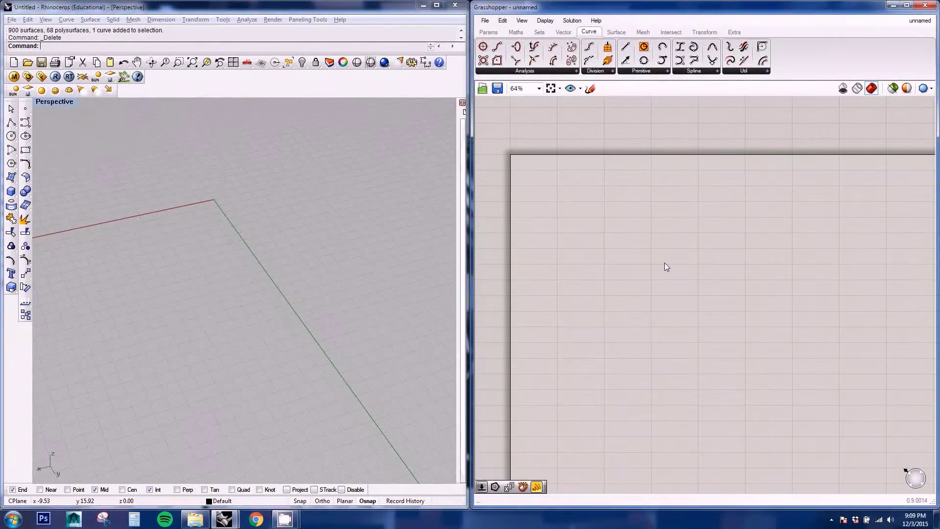
double_click(647, 275)
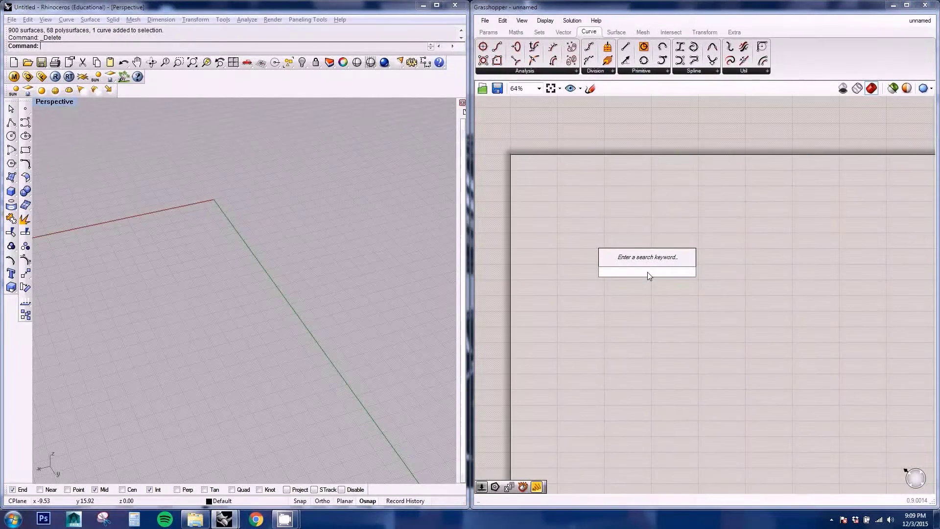
text(circl)
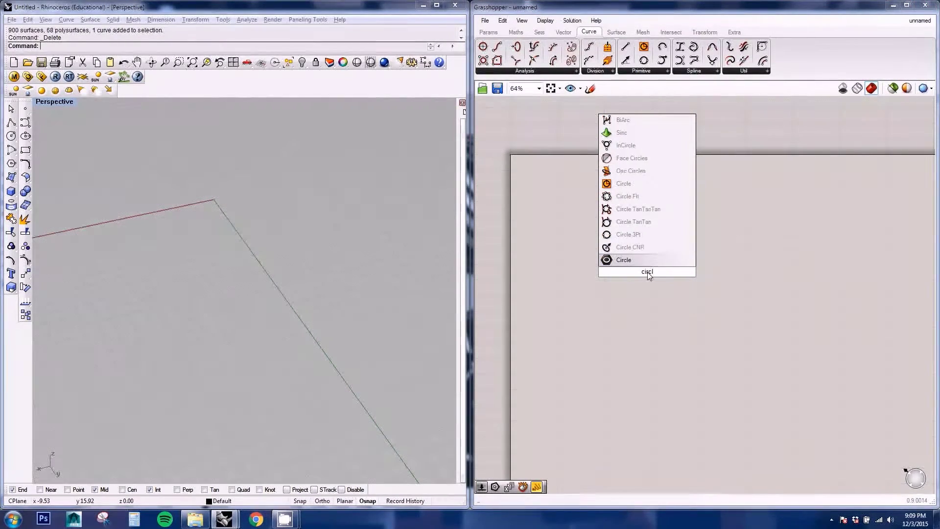
click(630, 188)
right_drag(670, 288, 683, 309)
scroll(704, 297, up, 6)
drag(701, 294, 755, 226)
right_drag(595, 257, 630, 298)
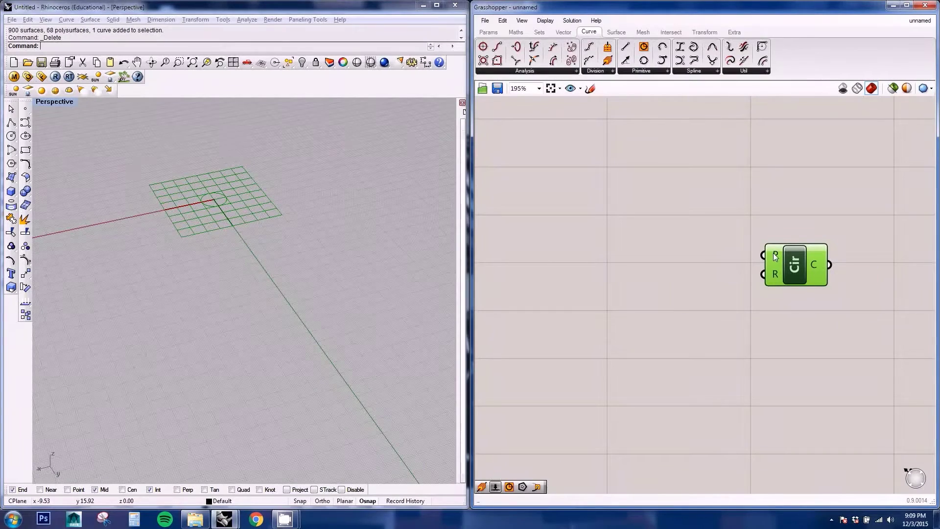
mouse_move(774, 254)
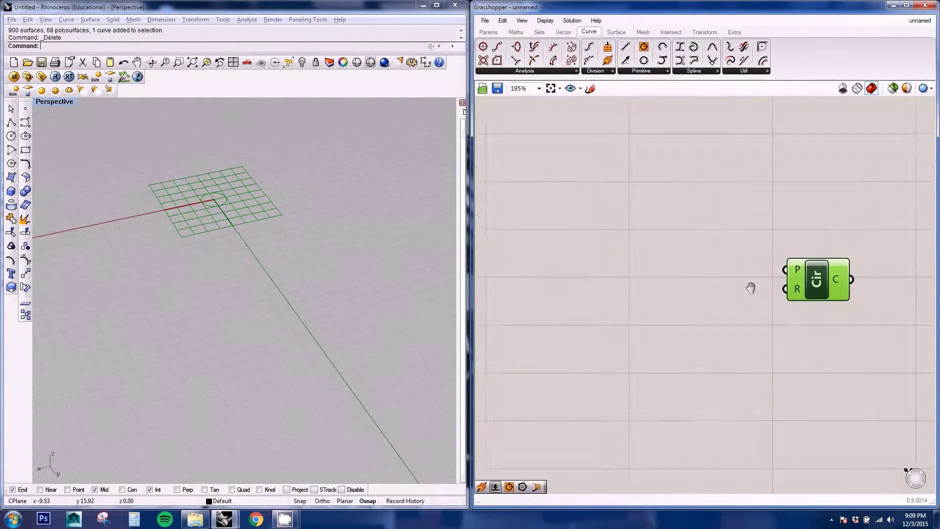
Add a number slider with value 10 and connect it to the Circle's radius input
scroll(758, 291, down, 5)
double_click(727, 298)
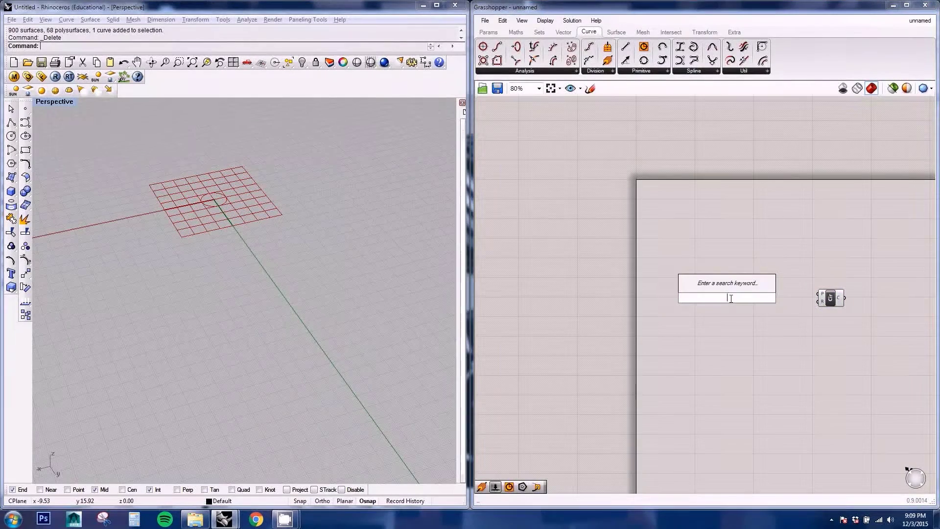
text(10)
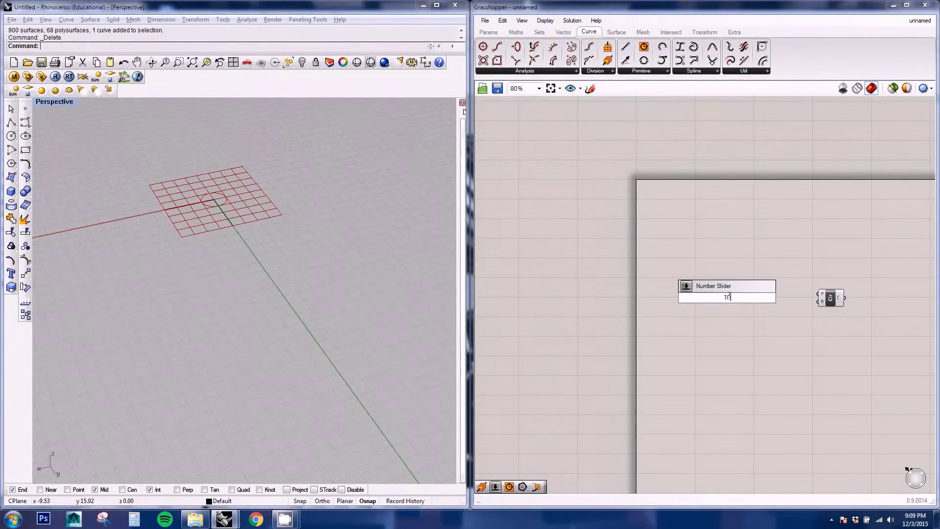
key(Return)
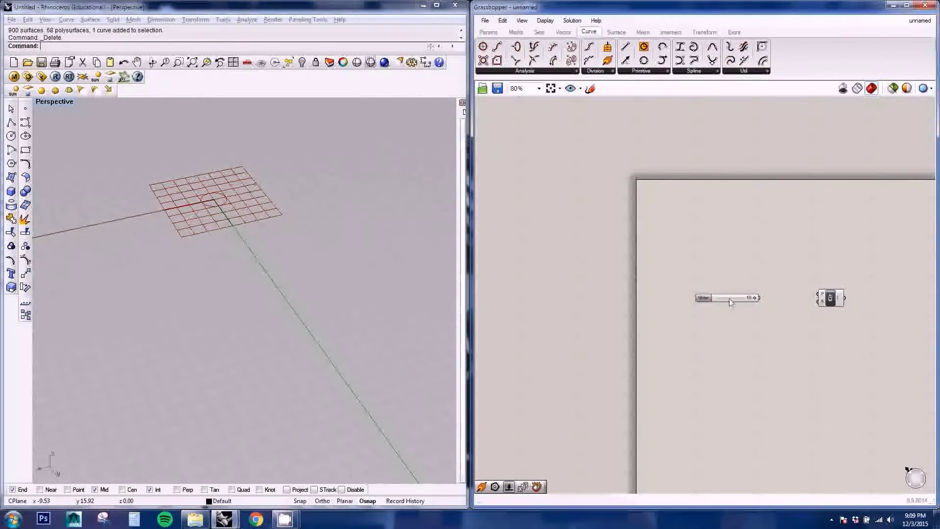
scroll(695, 308, up, 4)
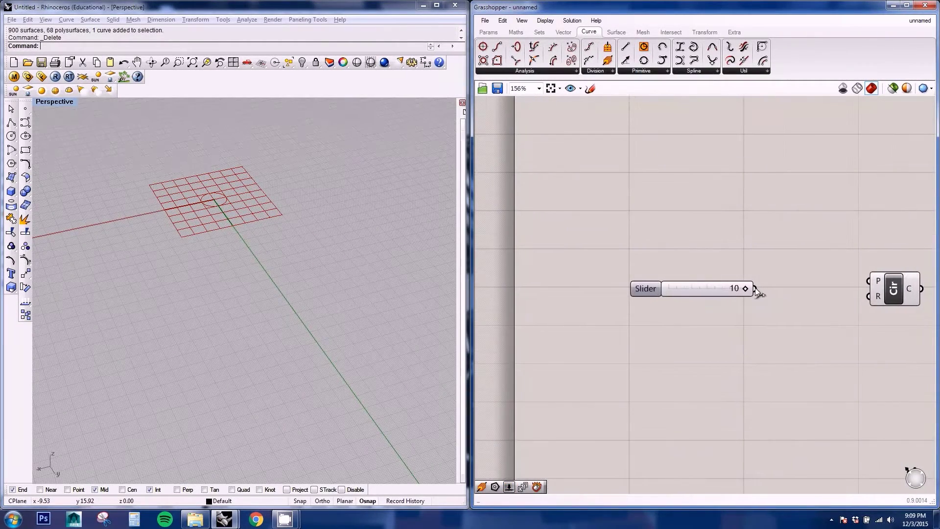
drag(754, 288, 870, 295)
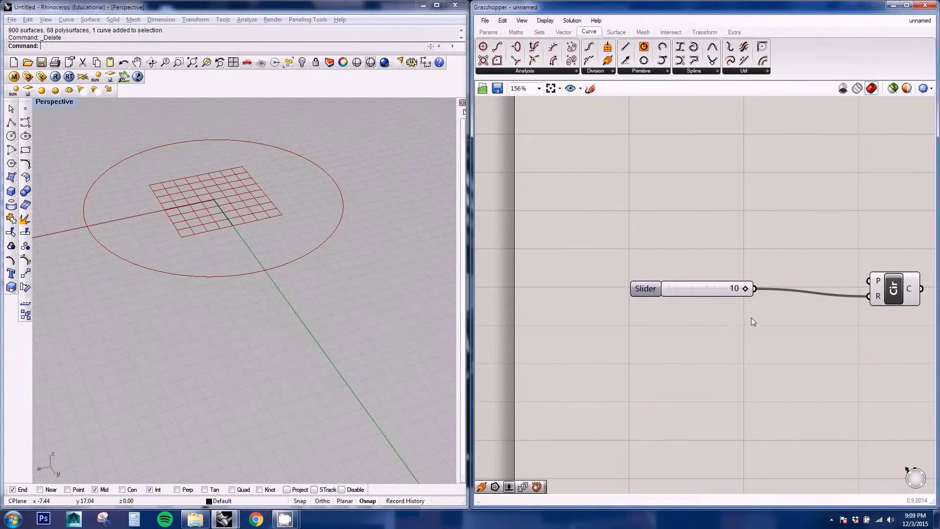
Set the radius slider's maximum to 50 and its value to 9, and realign the Circle component slightly
mouse_move(737, 291)
mouse_down()
mouse_move(690, 291)
mouse_move(731, 298)
mouse_up()
right_click(651, 289)
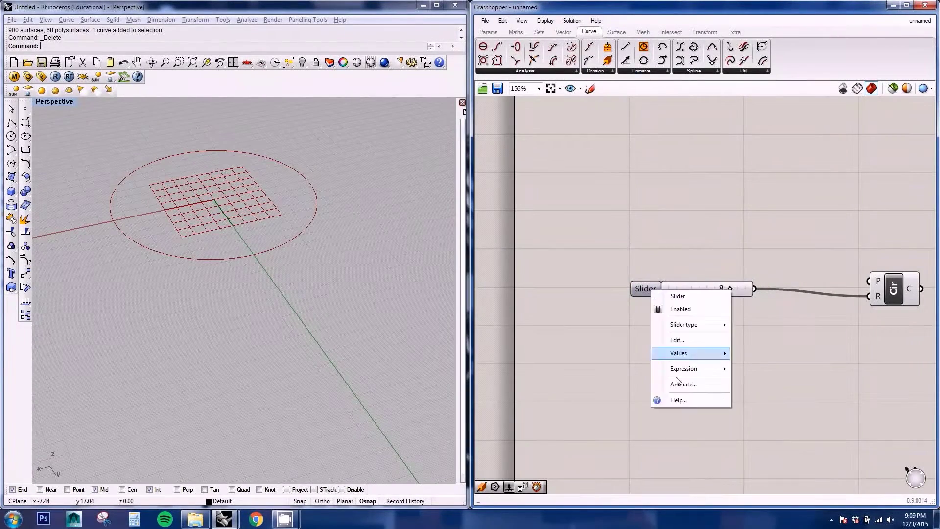
mouse_move(700, 354)
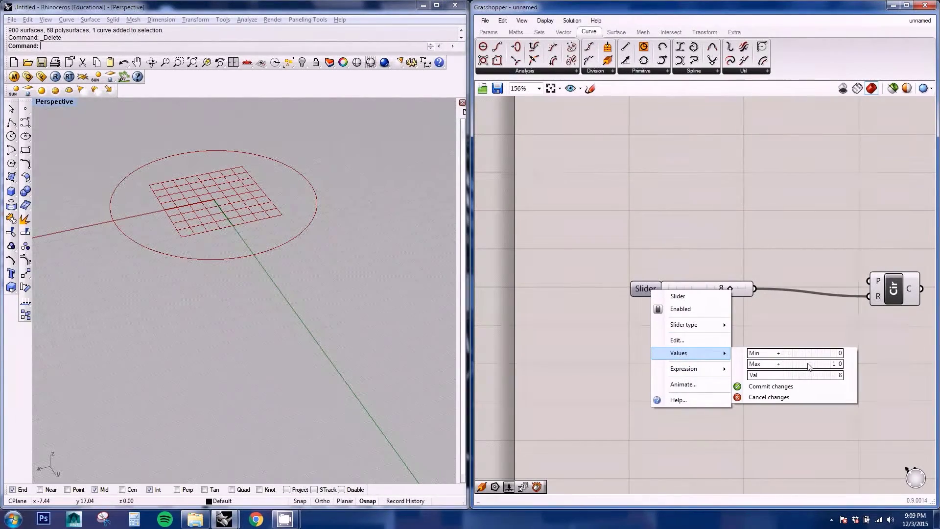
click(820, 365)
text(50)
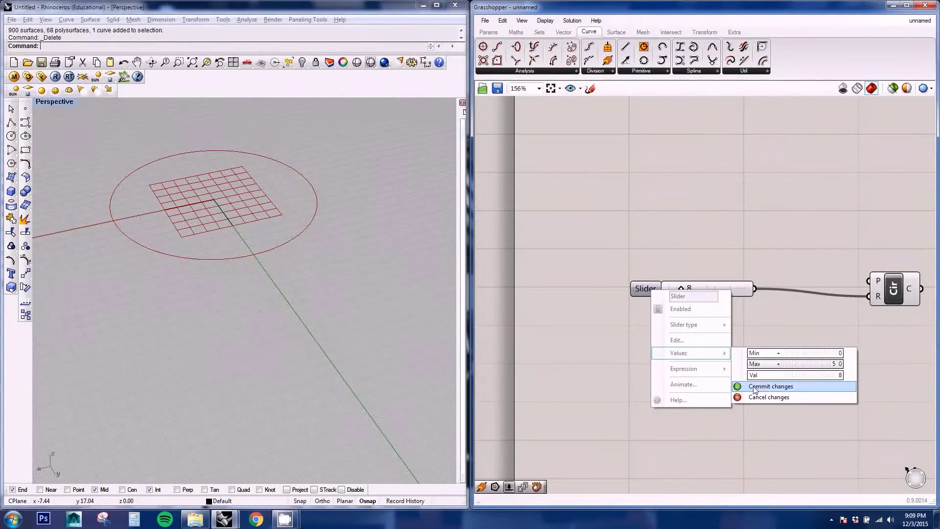
click(769, 386)
mouse_move(683, 289)
mouse_down()
mouse_move(701, 289)
mouse_move(684, 289)
mouse_up()
right_drag(779, 336, 703, 346)
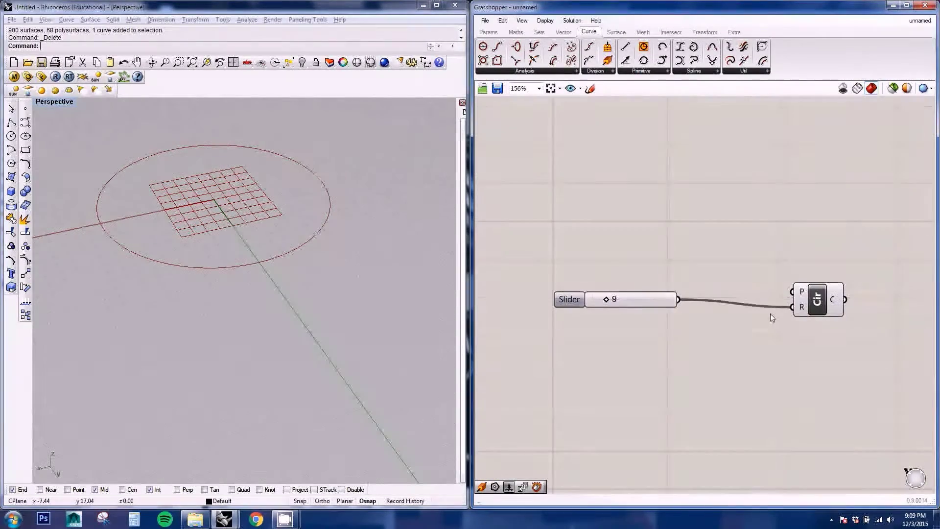
drag(825, 295, 821, 289)
Add a Perp Frames component after the Circle and connect the circle output to its curve input
right_drag(168, 239, 191, 304)
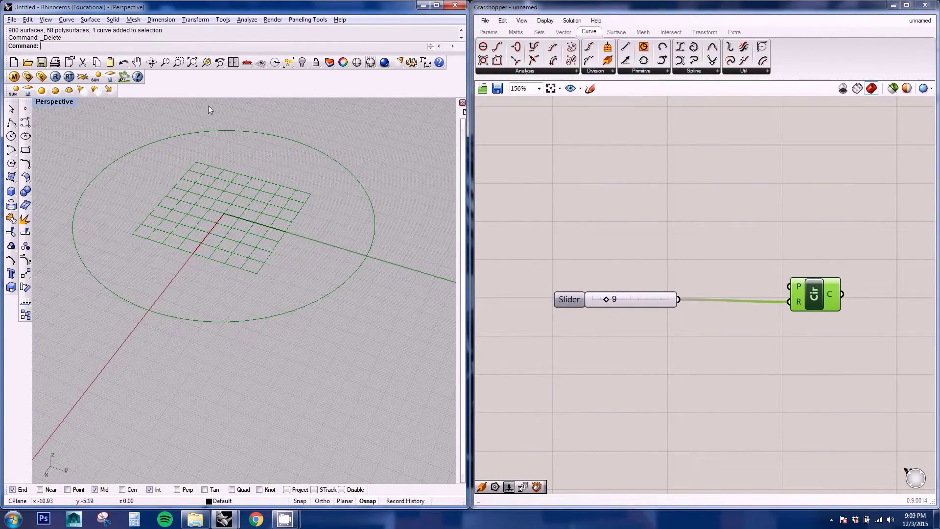
right_drag(738, 234, 617, 243)
scroll(703, 313, up, 1)
right_drag(757, 340, 717, 313)
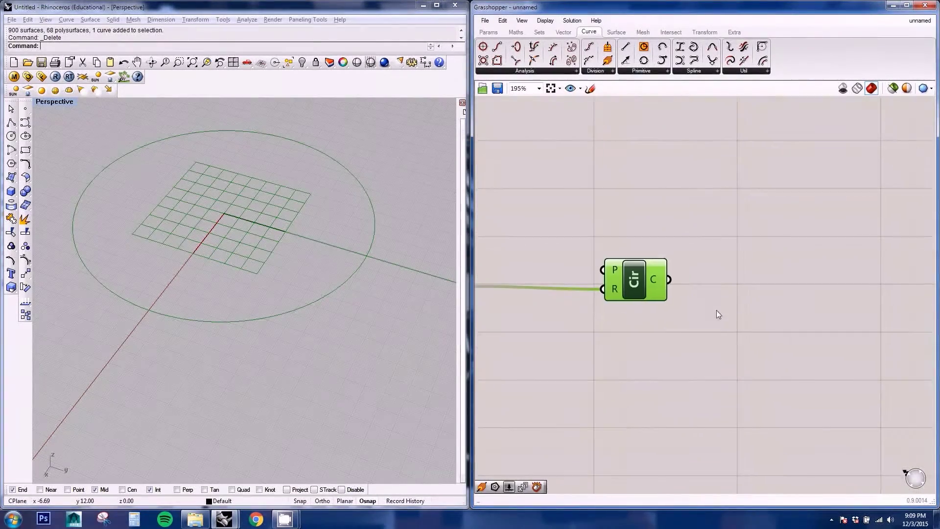
double_click(774, 278)
text(per)
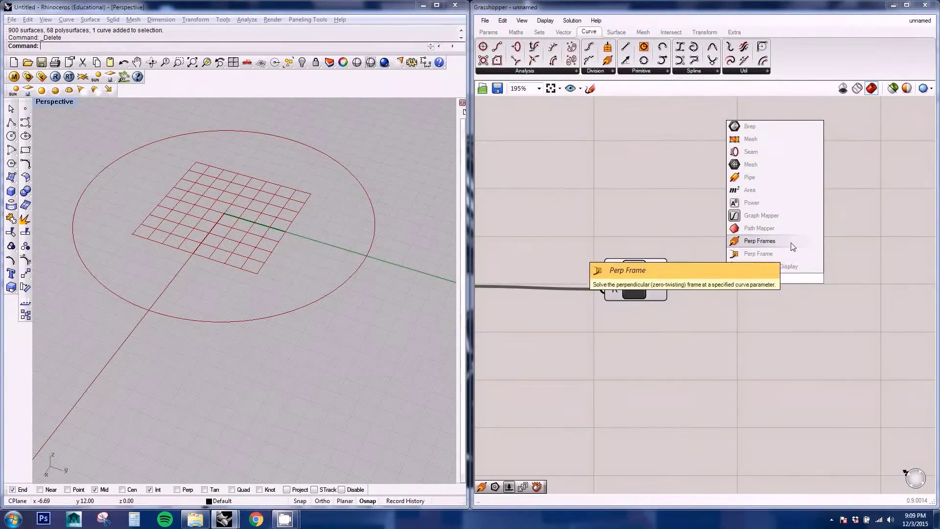
click(791, 242)
drag(782, 290, 842, 311)
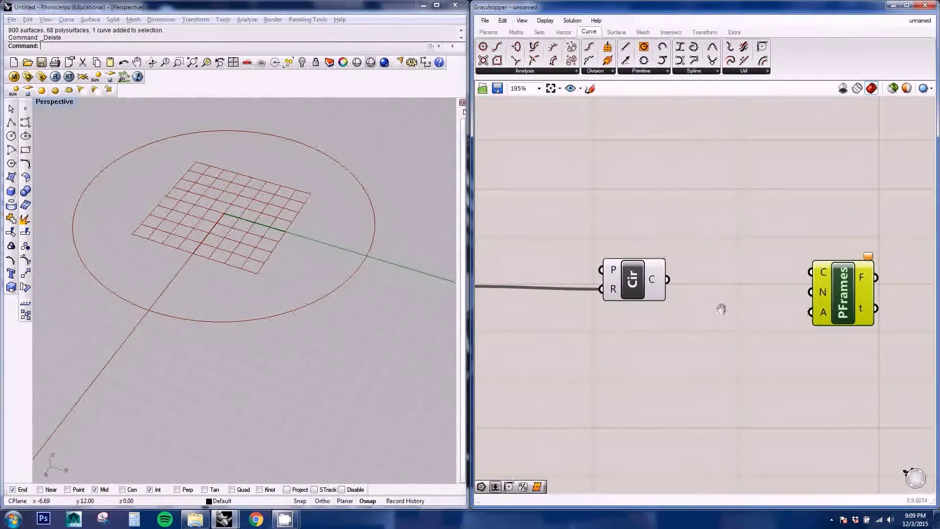
right_drag(719, 309, 677, 316)
drag(776, 279, 630, 289)
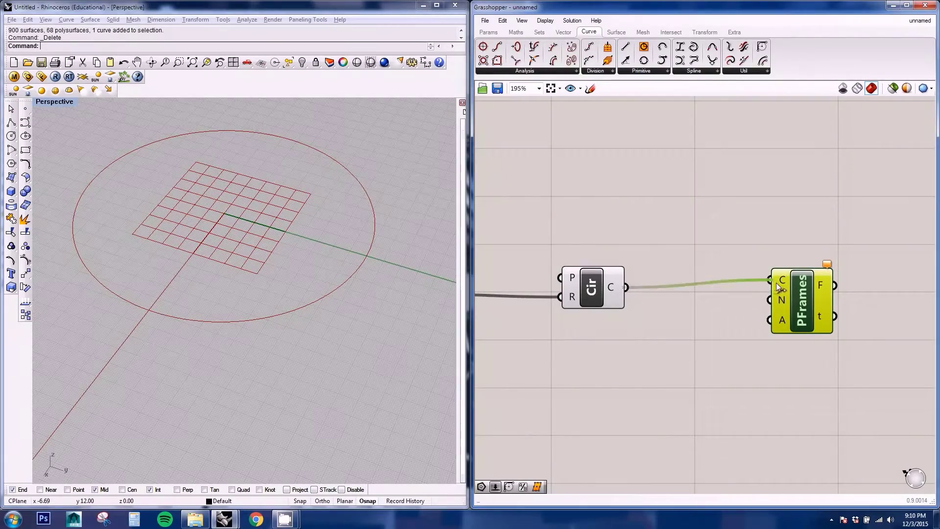
right_drag(301, 295, 334, 288)
scroll(319, 292, down, 2)
drag(802, 301, 816, 313)
Add a number slider with value 20 and connect it to the Perp Frames' N input
right_drag(515, 370, 648, 351)
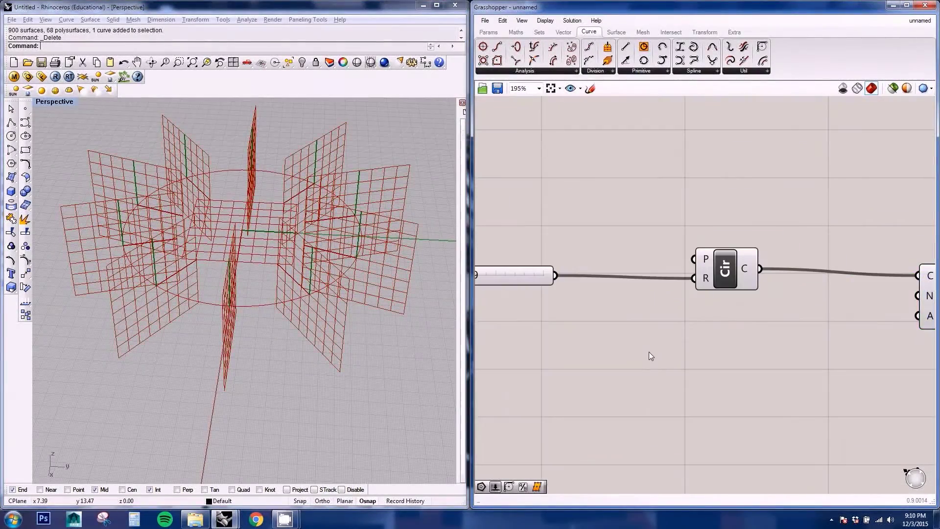
double_click(648, 351)
text(20)
key(Return)
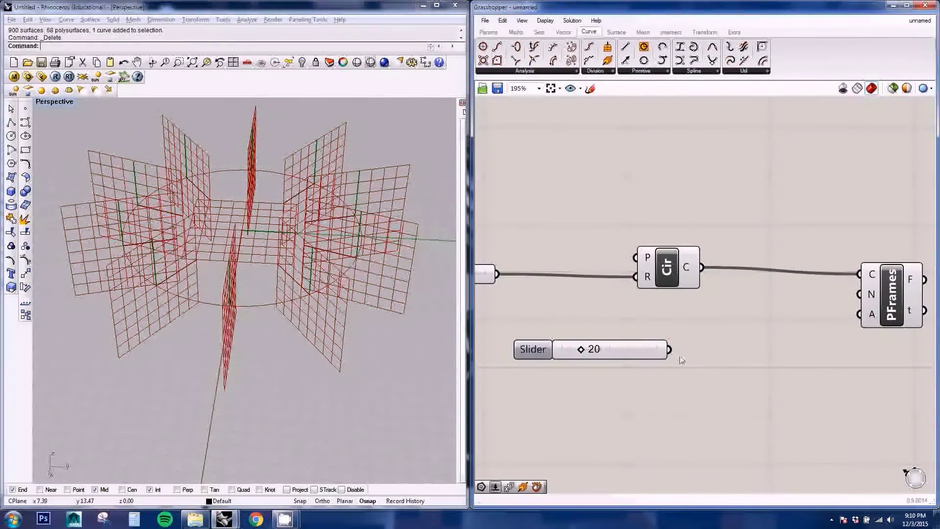
drag(671, 350, 860, 295)
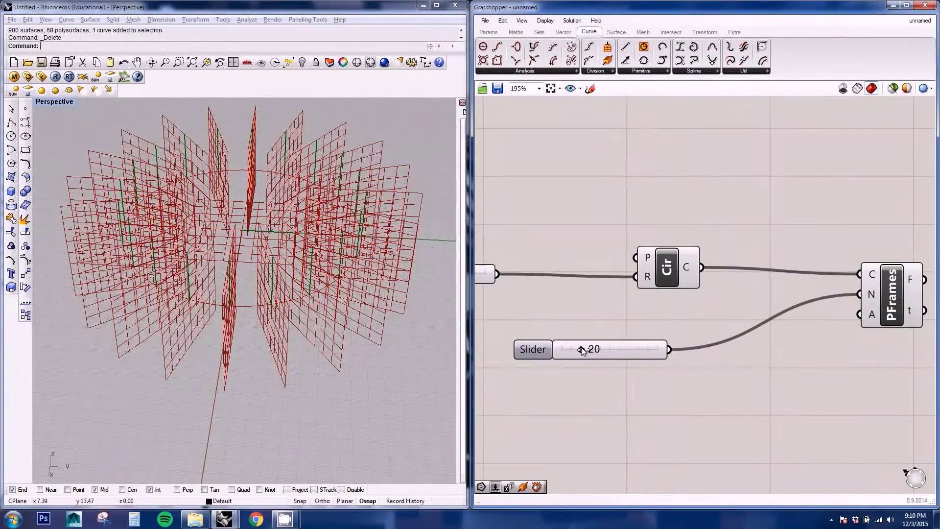
Set the frame count slider to 40 and rename it "Sections"
drag(580, 349, 602, 352)
right_drag(553, 363, 617, 361)
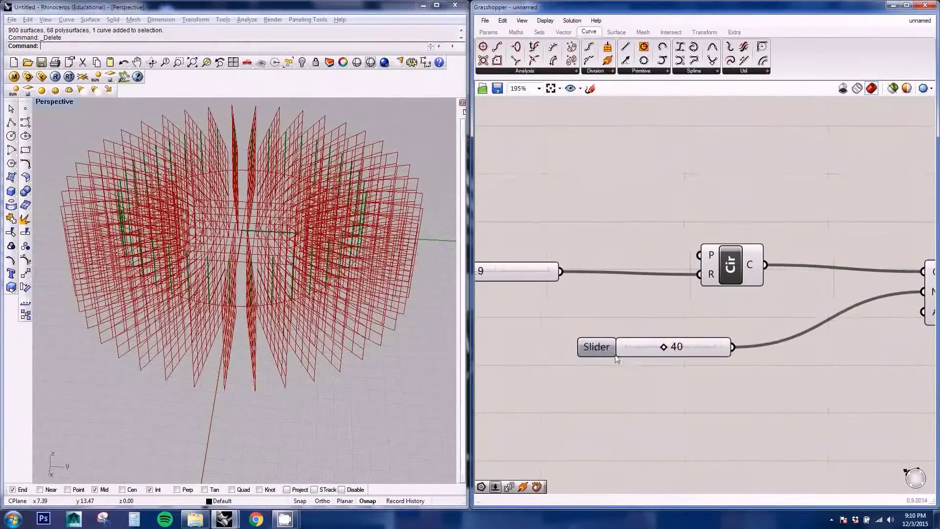
right_click(596, 348)
key(ctrl+a)
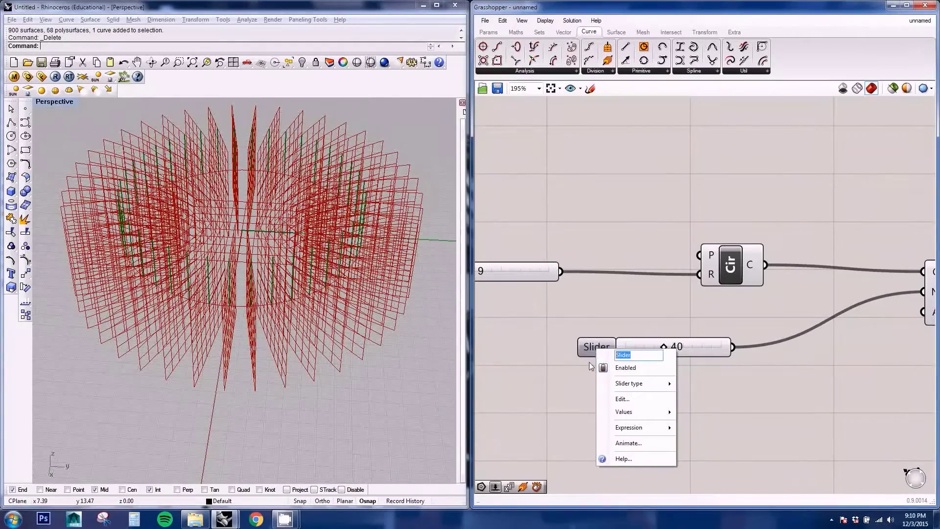
text(Sections)
key(Return)
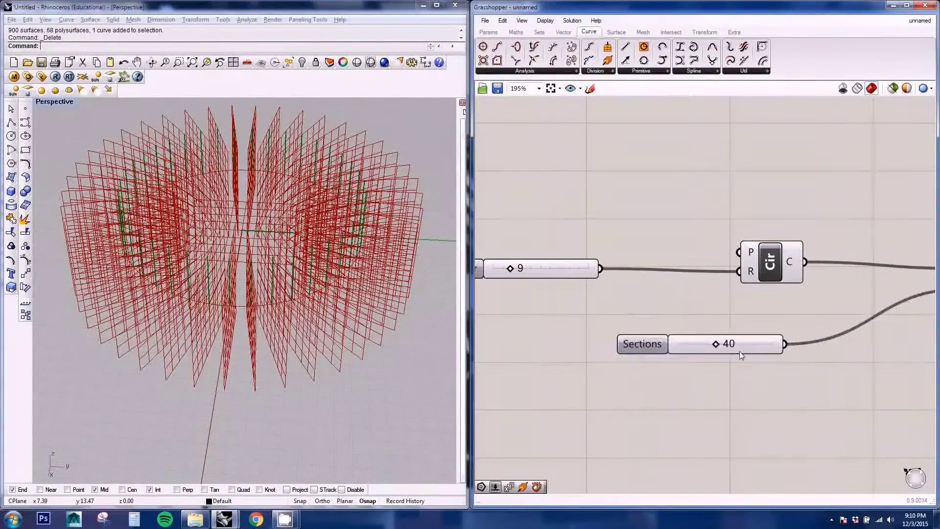
Move the Sections slider directly beneath the radius slider and shift the Perp Frames component slightly down
drag(739, 351, 509, 313)
scroll(847, 327, down, 2)
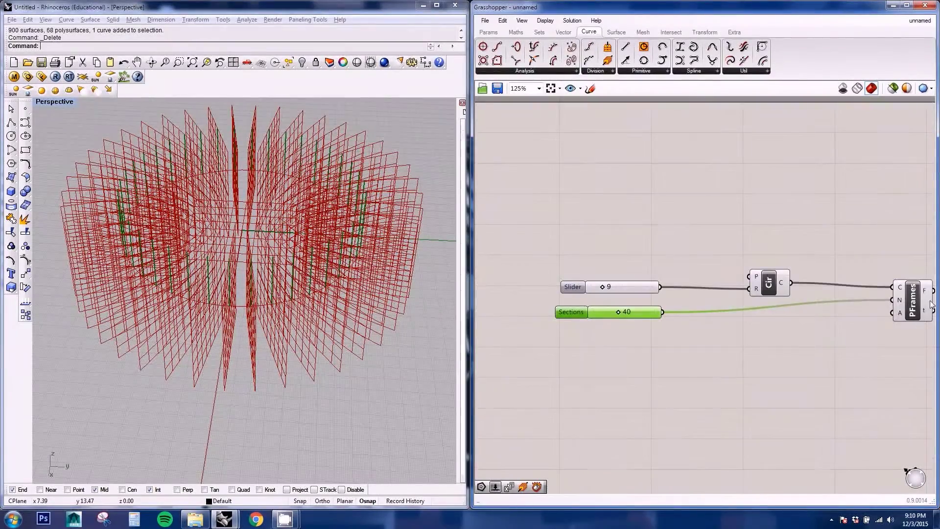
drag(914, 305, 917, 314)
right_drag(804, 302, 580, 274)
scroll(397, 312, up, 5)
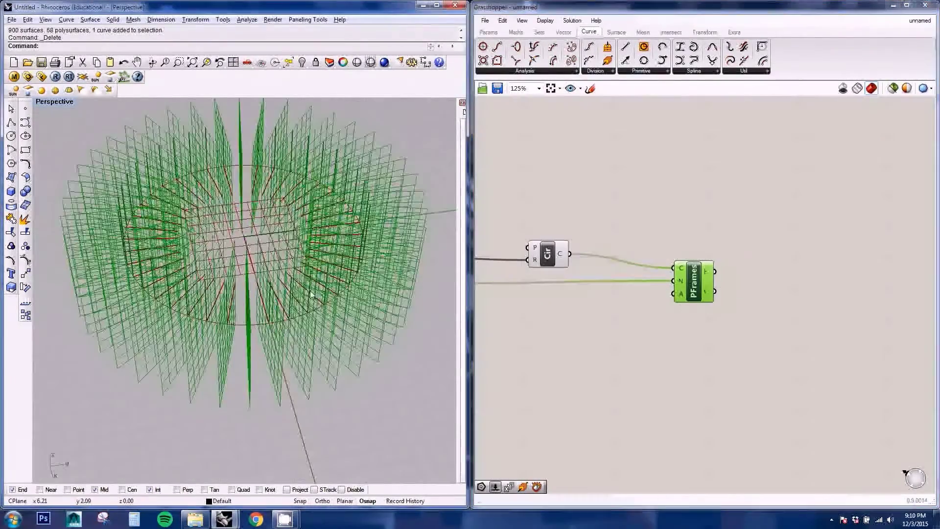
scroll(265, 341, up, 2)
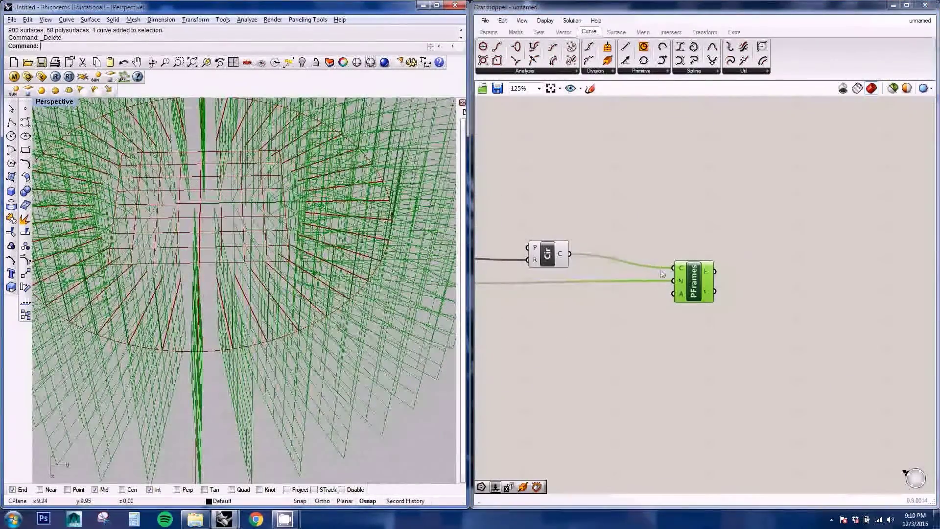
Add a Polygon component to the canvas and place it after the Perp Frames component with space between them
right_drag(787, 283, 712, 271)
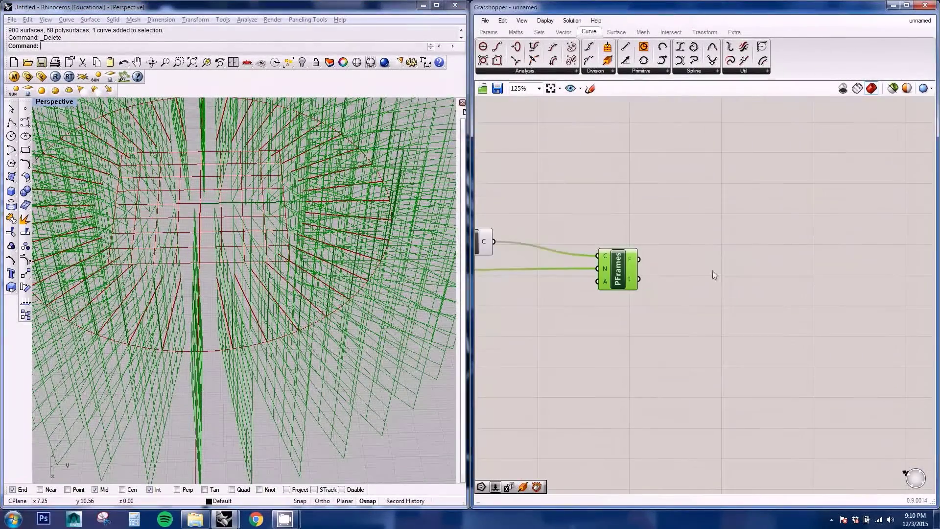
scroll(684, 275, up, 2)
click(685, 275)
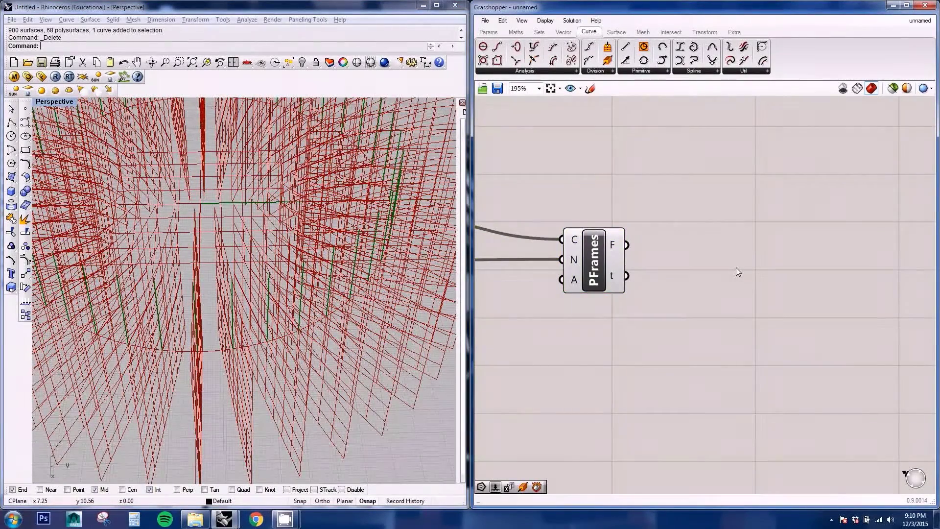
double_click(737, 272)
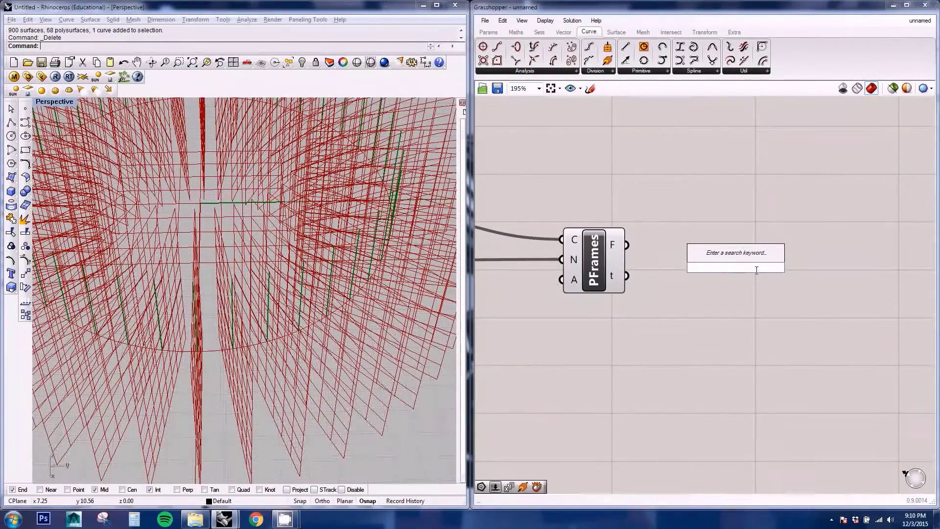
text(pol)
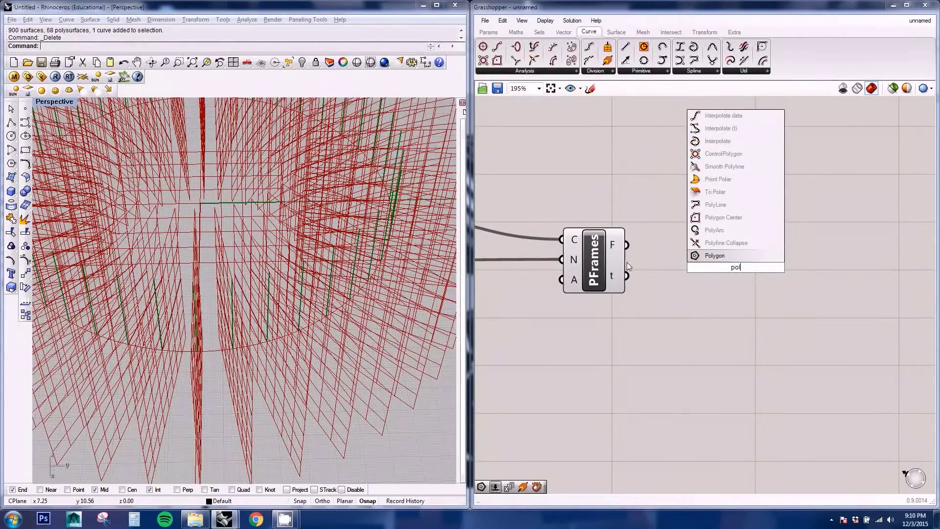
click(721, 258)
right_drag(722, 293, 703, 311)
drag(728, 284, 810, 295)
right_drag(678, 303, 657, 300)
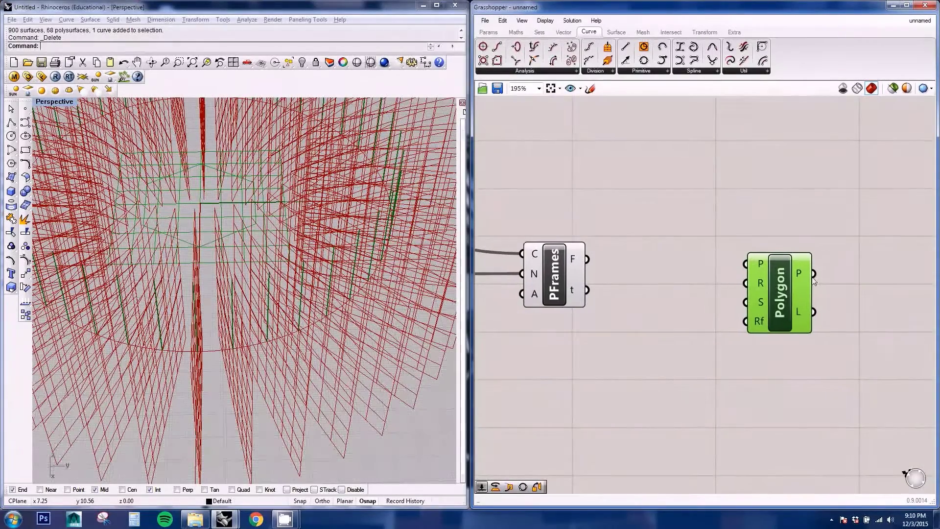
Connect the Perp Frames' F output to the Polygon's plane input (P)
right_drag(196, 225, 255, 289)
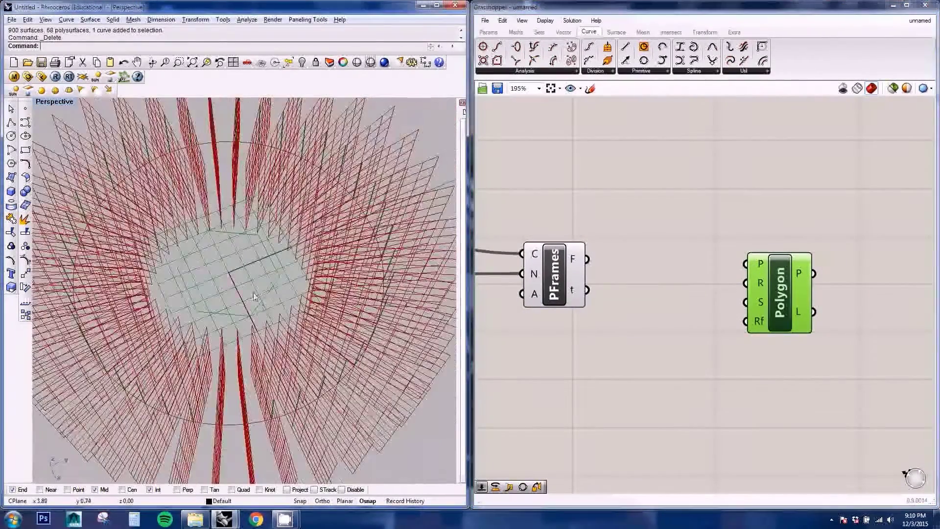
scroll(260, 289, up, 3)
right_drag(156, 245, 195, 260)
right_drag(643, 330, 644, 324)
right_drag(218, 322, 240, 264)
scroll(240, 264, up, 2)
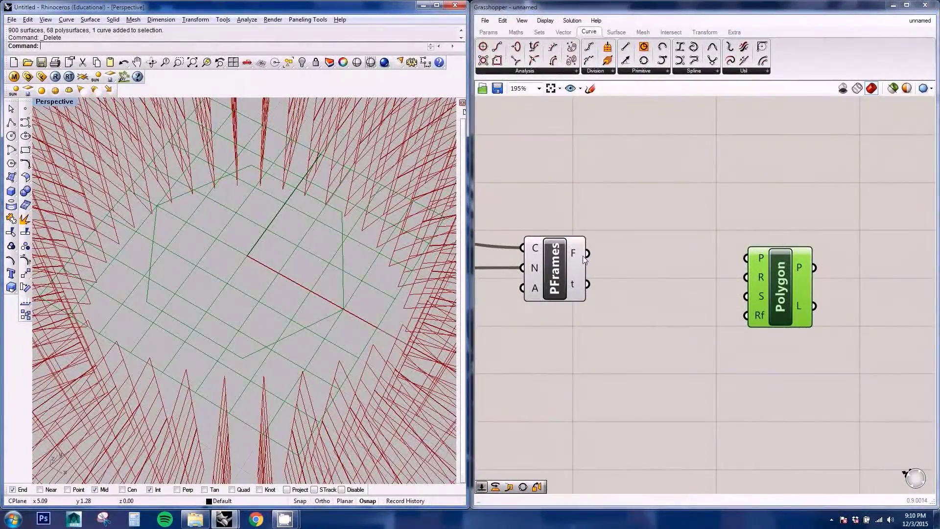
drag(590, 258, 600, 228)
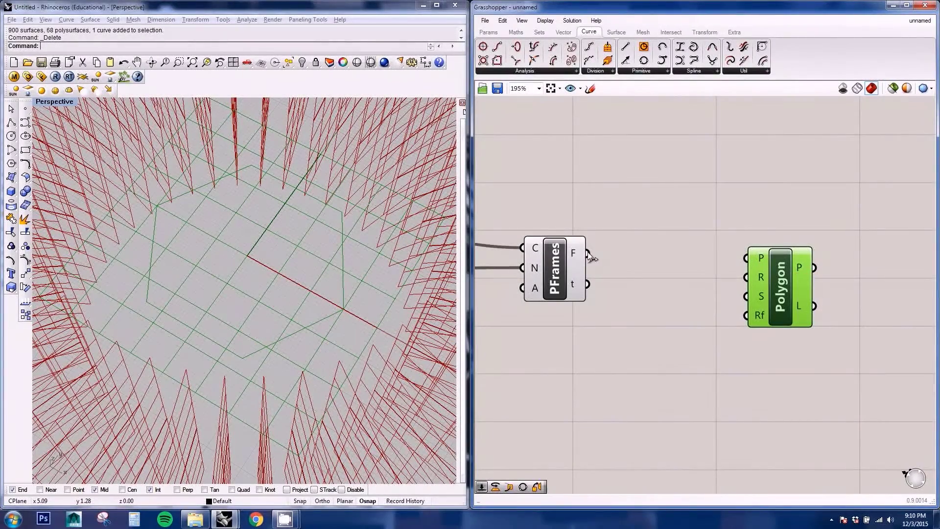
drag(587, 253, 746, 257)
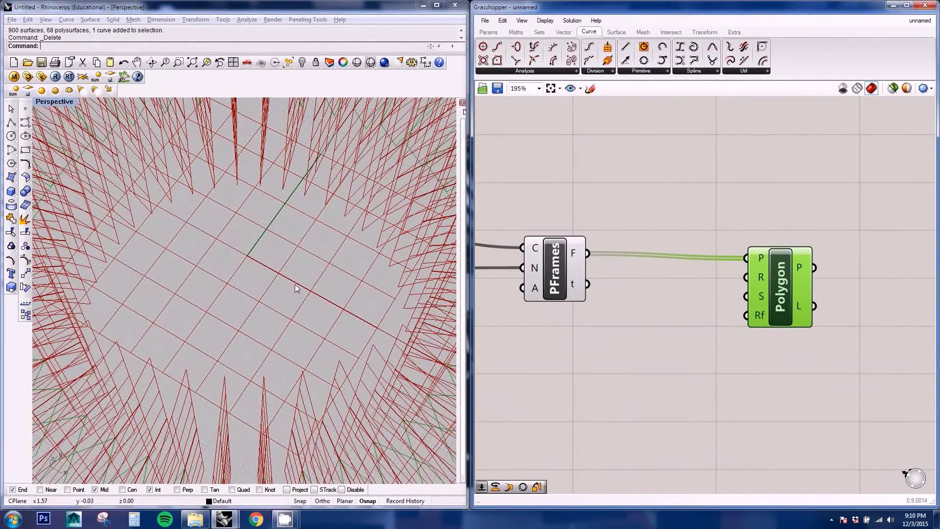
Turn off the Perp Frames preview and examine the polygons arranged around the circle in the Rhino viewport
scroll(296, 289, down, 5)
right_drag(296, 289, 245, 239)
right_click(562, 257)
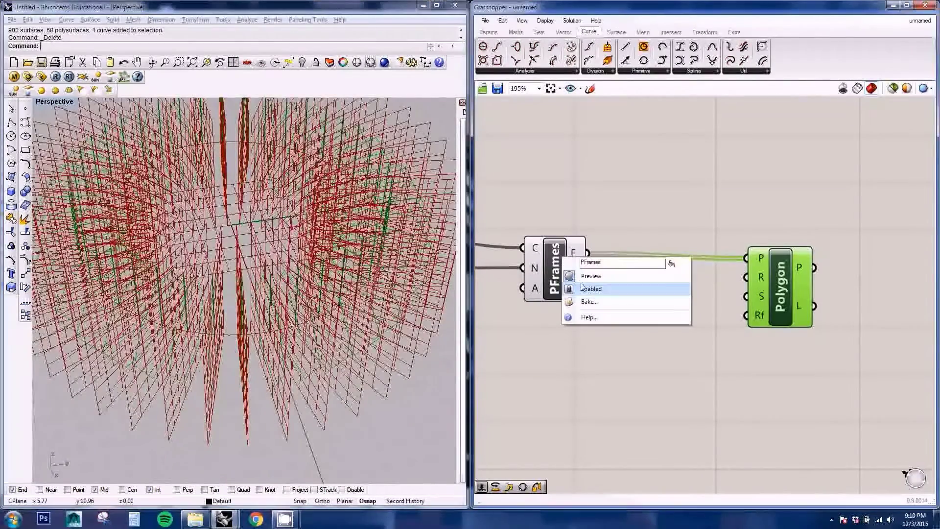
click(590, 275)
scroll(310, 266, up, 6)
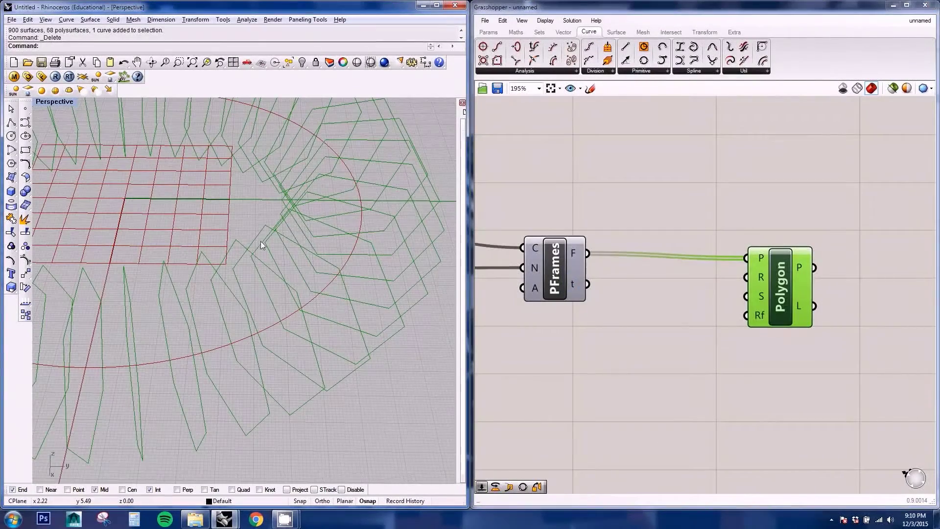
right_drag(537, 326, 663, 341)
scroll(663, 341, down, 1)
right_drag(188, 260, 294, 257)
scroll(393, 283, down, 4)
scroll(733, 336, up, 1)
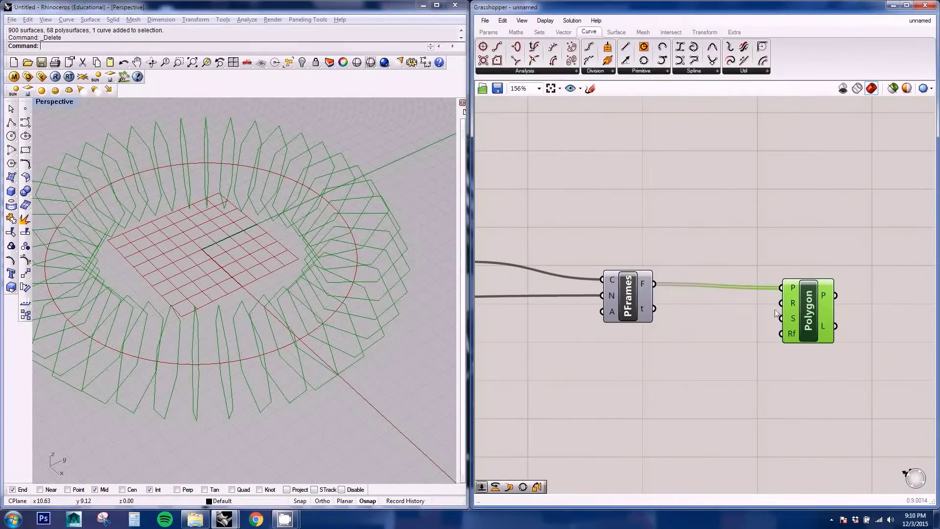
Add a number slider with value 5 beneath Perp Frames and connect it to the Polygon's radius input (R)
double_click(644, 371)
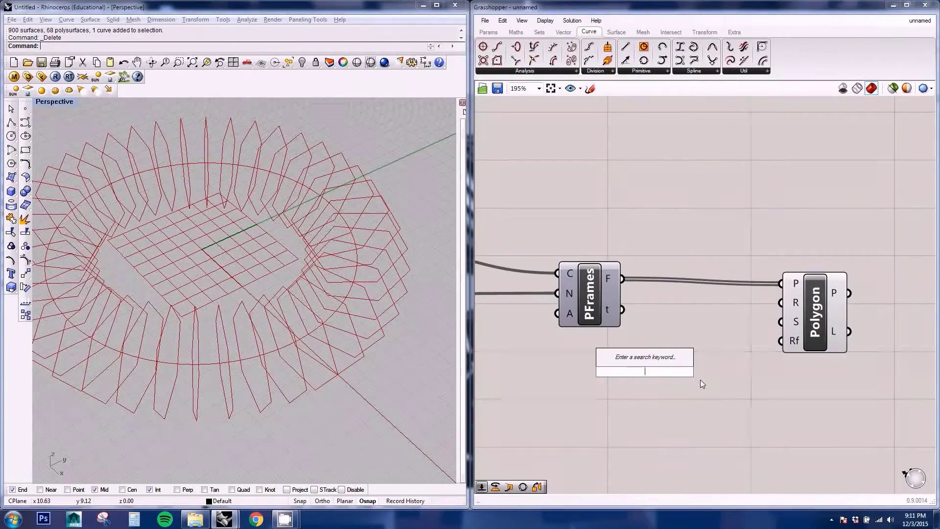
text(5)
key(Return)
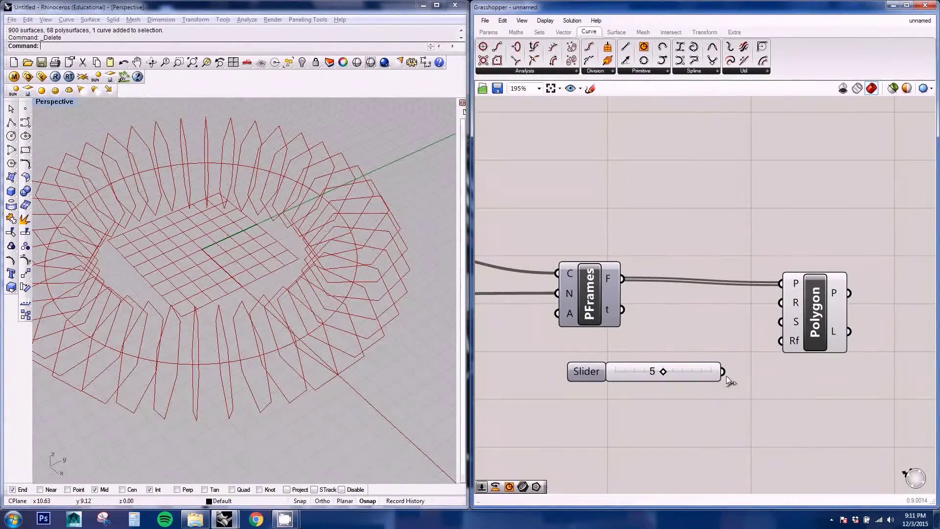
drag(761, 326, 781, 302)
drag(586, 371, 541, 368)
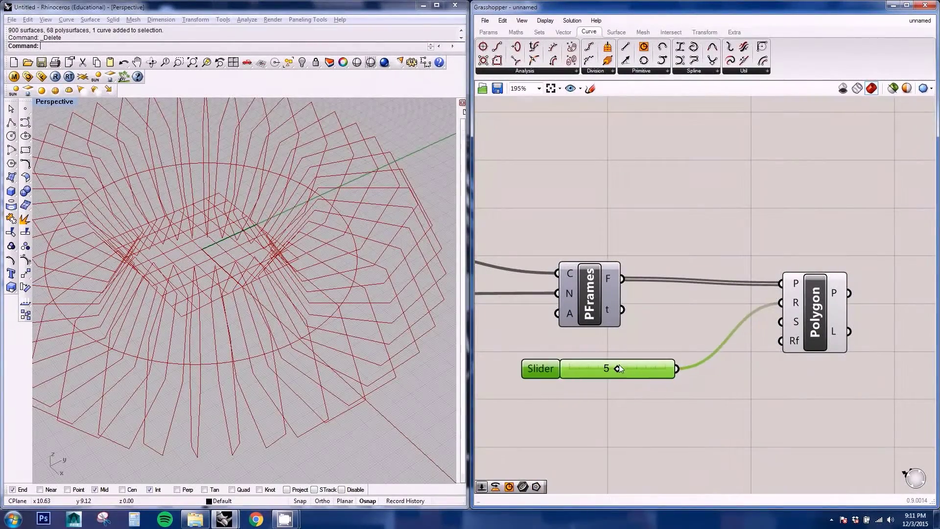
Add a second slider with value 5, connect it to the Polygon's segments input (S), and align it beneath the radius slider
double_click(624, 410)
text(5)
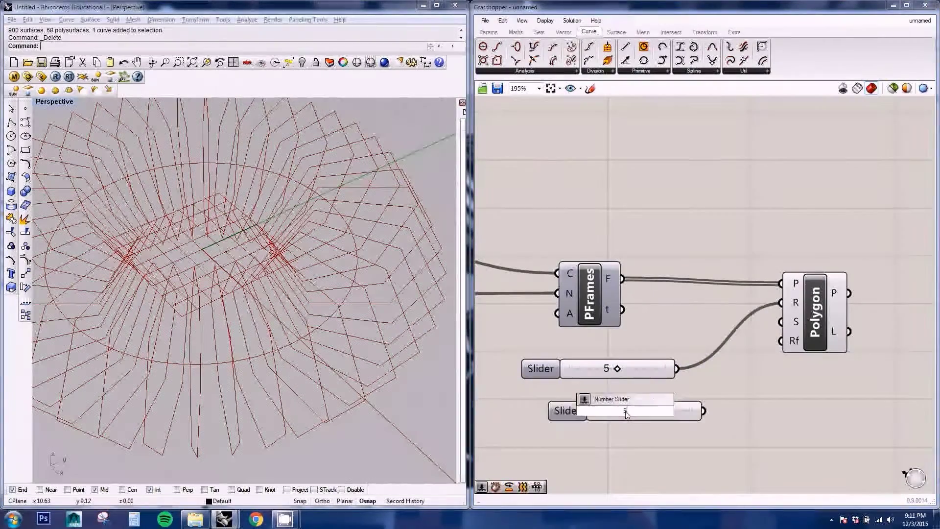
key(Return)
drag(703, 410, 781, 321)
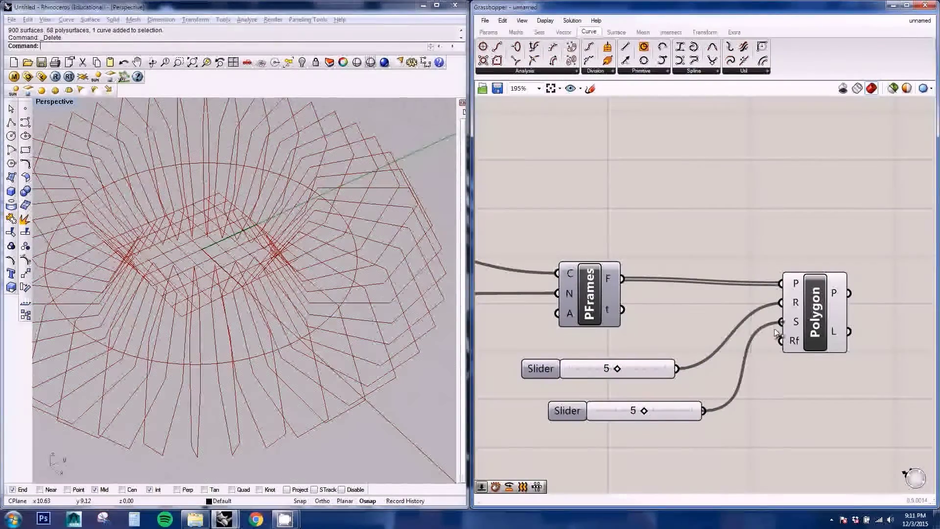
drag(655, 411, 629, 405)
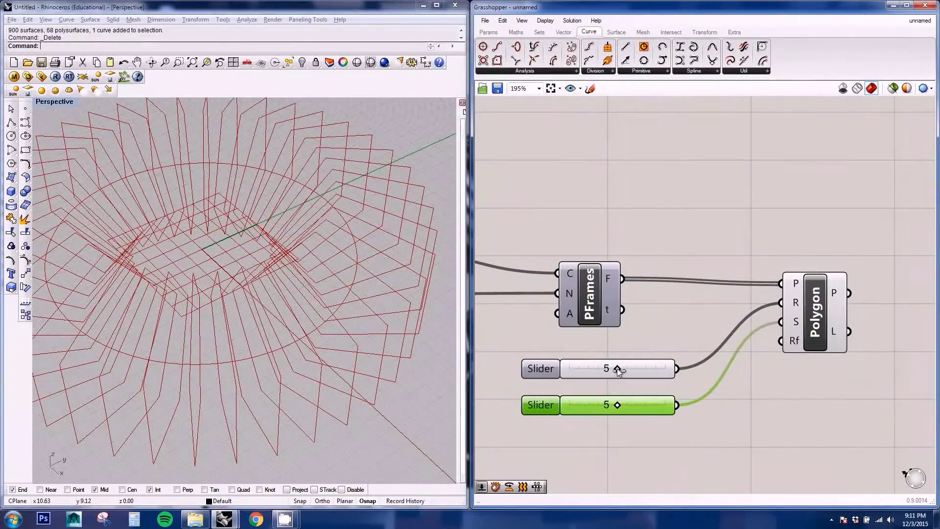
Change the polygon radius slider to floating point and set it to 2.256
drag(618, 370, 587, 370)
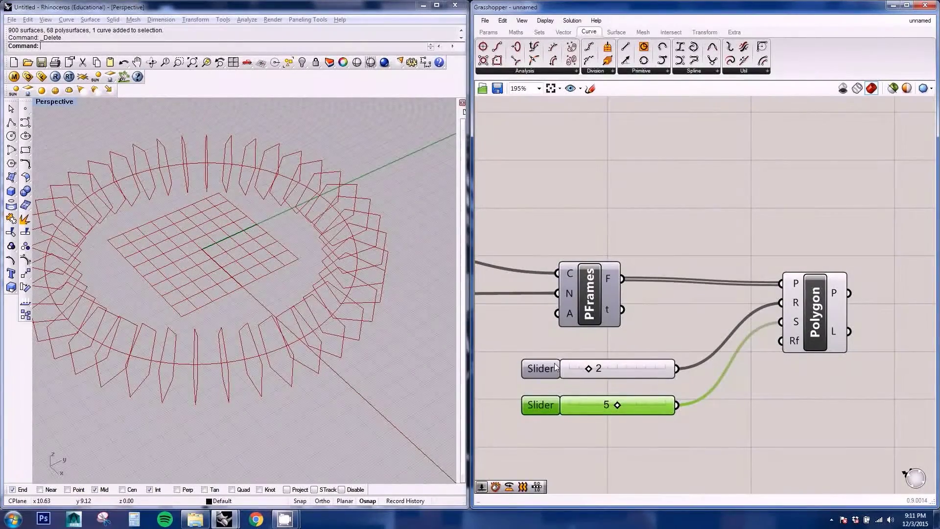
right_click(569, 375)
mouse_move(601, 399)
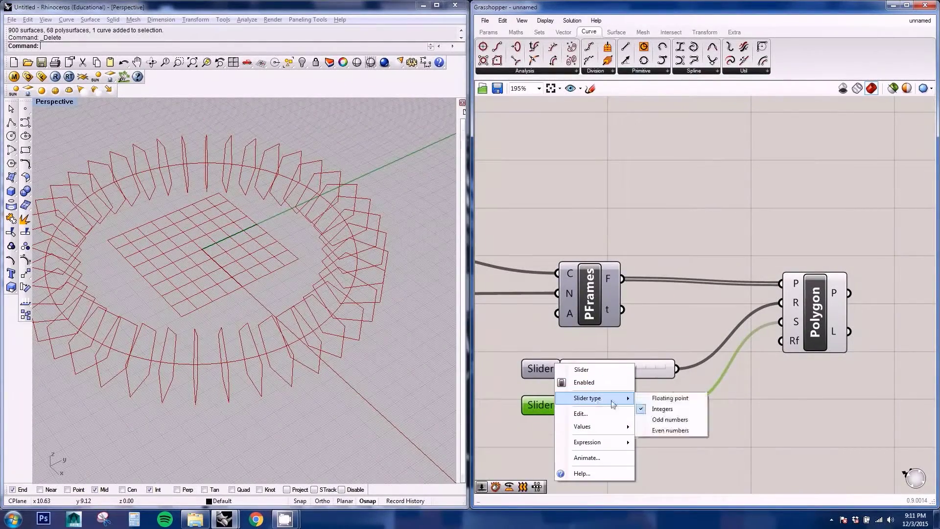
click(669, 406)
mouse_move(588, 370)
mouse_down()
mouse_move(601, 373)
mouse_move(593, 375)
mouse_up()
right_drag(209, 241, 393, 324)
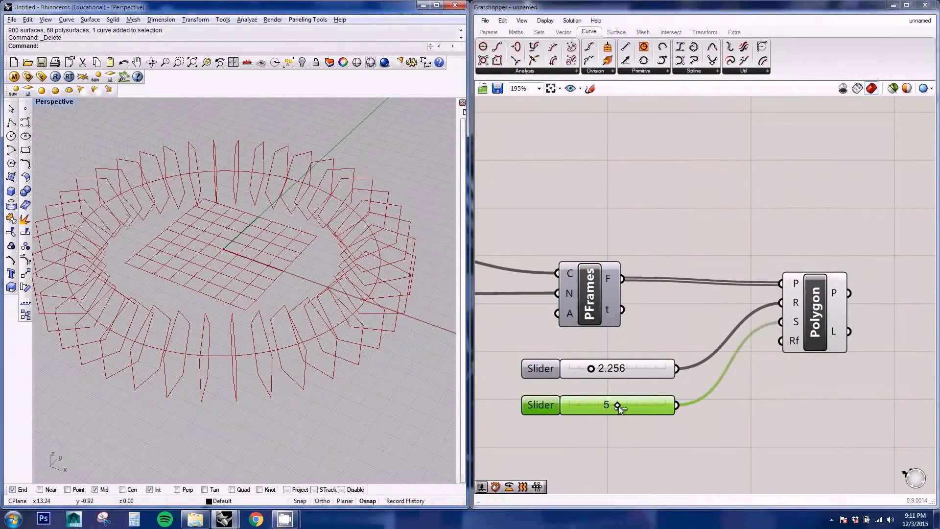
Set the polygon segments slider to 6 and rename it "Polygon Sides"
mouse_move(618, 408)
mouse_down()
mouse_move(597, 406)
mouse_move(627, 408)
mouse_up()
click(568, 438)
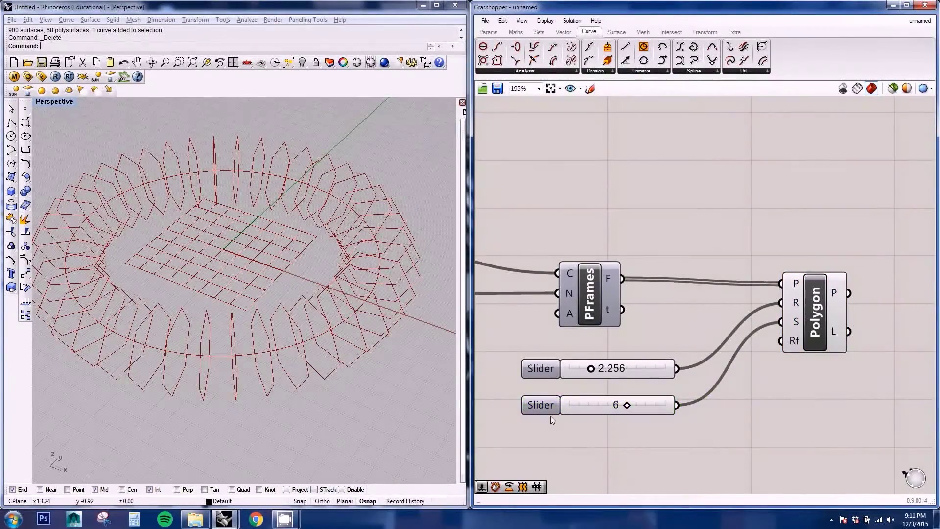
right_click(549, 415)
right_click(548, 410)
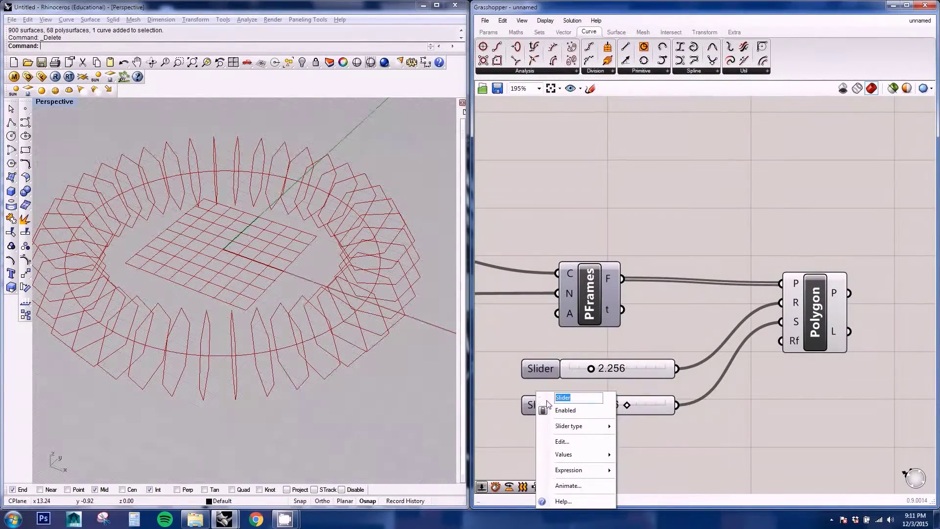
text(Polygon Side)
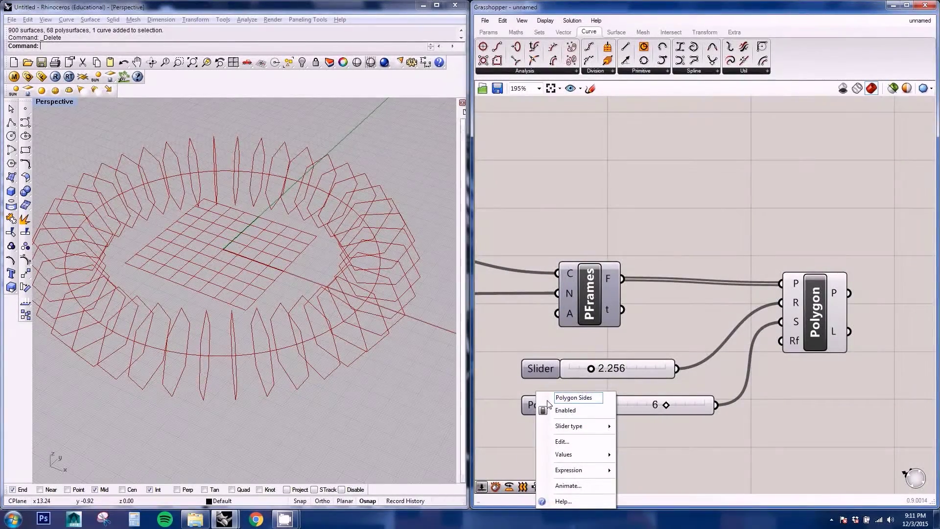
Rename the slider feeding the Polygon's R input "Poligon Radius"
right_click(535, 372)
text(Poligon)
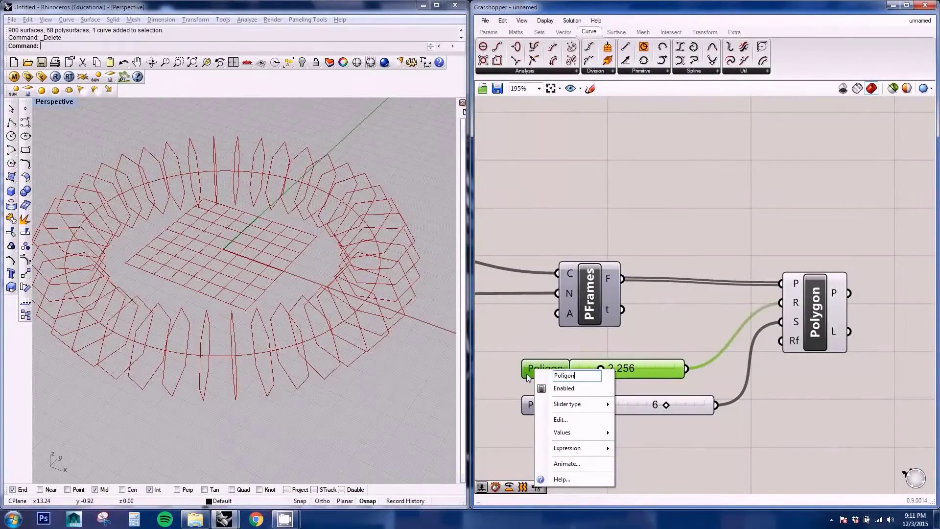
text( Radius)
click(560, 334)
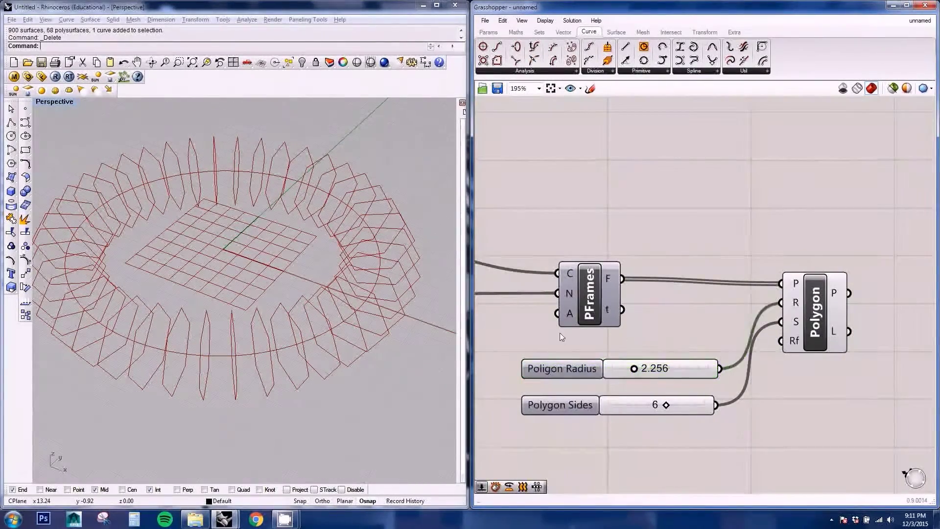
Move the Poligon Radius and Polygon Sides sliders together beneath the Sections slider
scroll(556, 335, down, 3)
right_drag(551, 337, 718, 345)
click(635, 386)
right_drag(679, 395, 745, 406)
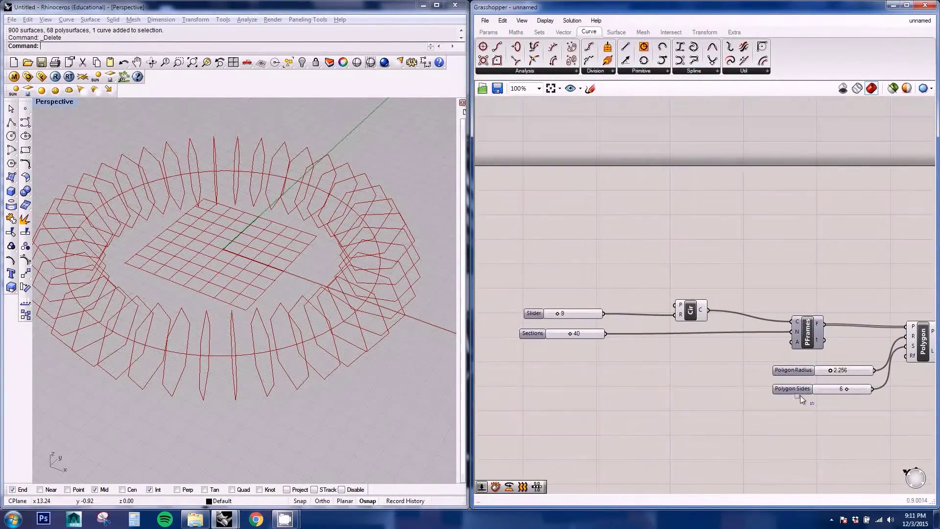
drag(832, 372, 580, 358)
click(544, 396)
scroll(544, 362, up, 1)
right_drag(663, 384, 629, 372)
scroll(656, 324, down, 1)
right_drag(775, 346, 702, 323)
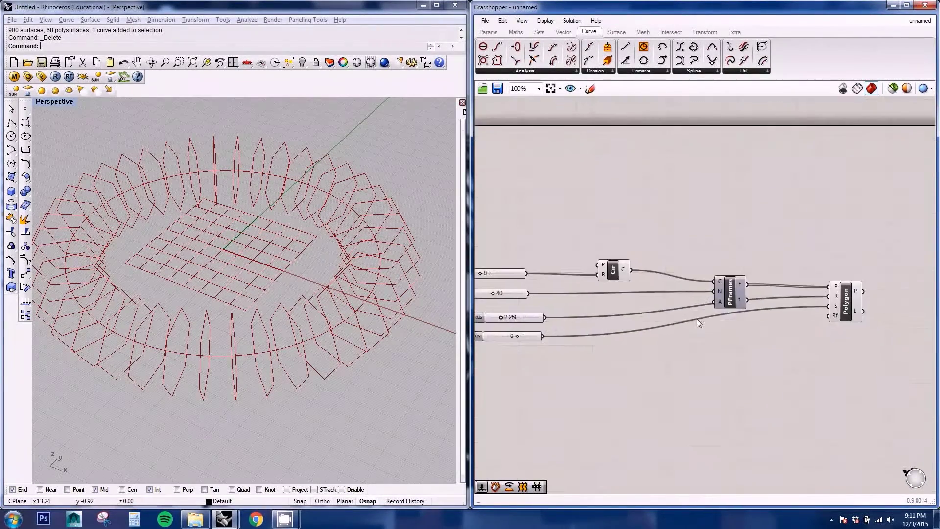
scroll(698, 320, down, 2)
right_drag(807, 349, 787, 341)
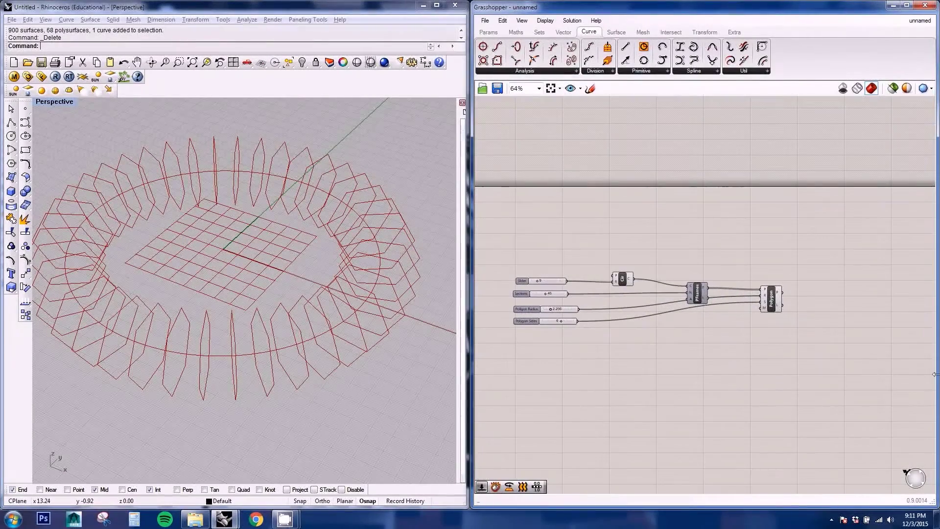
scroll(514, 291, up, 3)
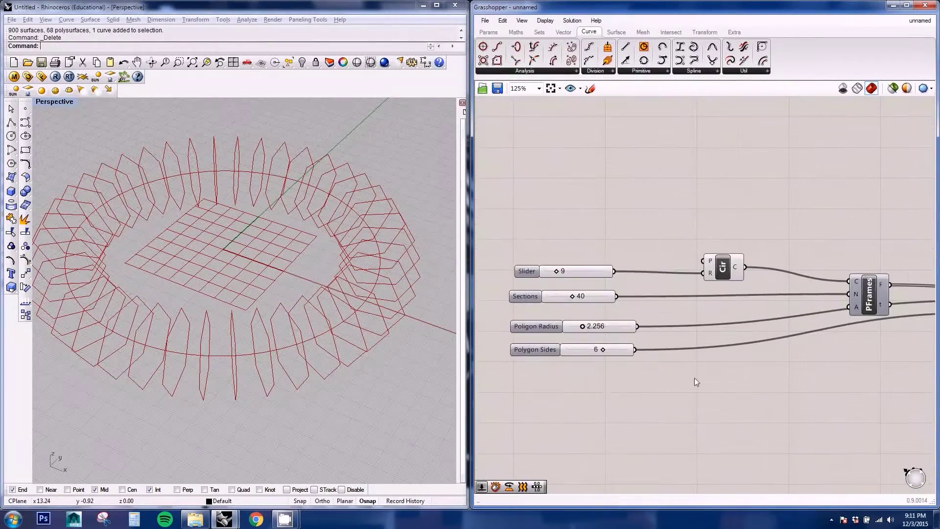
right_drag(696, 341, 693, 324)
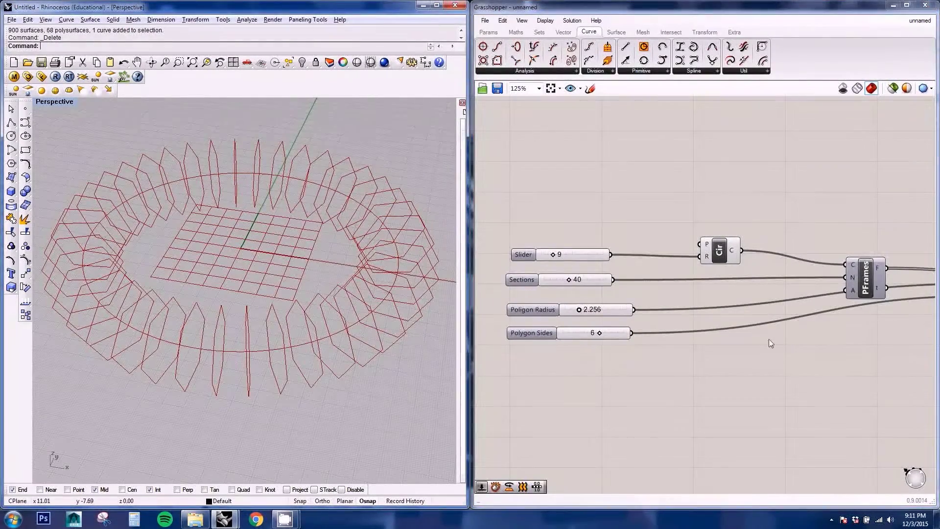
scroll(766, 338, down, 3)
right_click(820, 345)
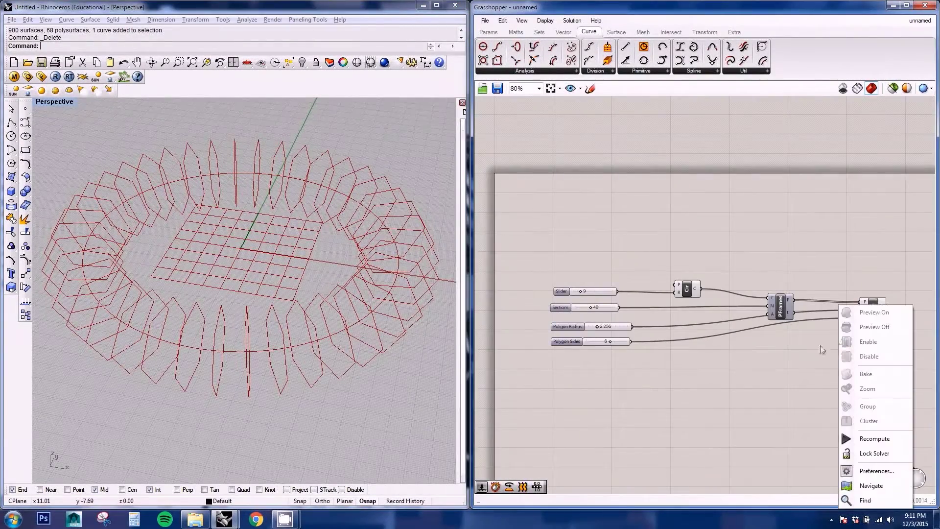
right_click(766, 348)
right_click(713, 347)
click(701, 370)
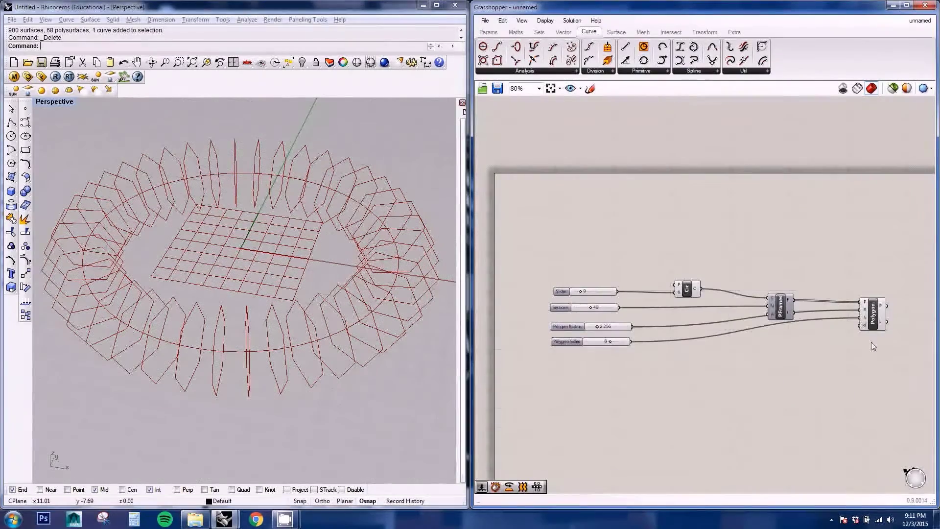
Select the Polygon component and examine its highlighted sections around the ring in the Rhino viewport
right_drag(870, 342, 823, 336)
scroll(824, 336, up, 2)
click(822, 273)
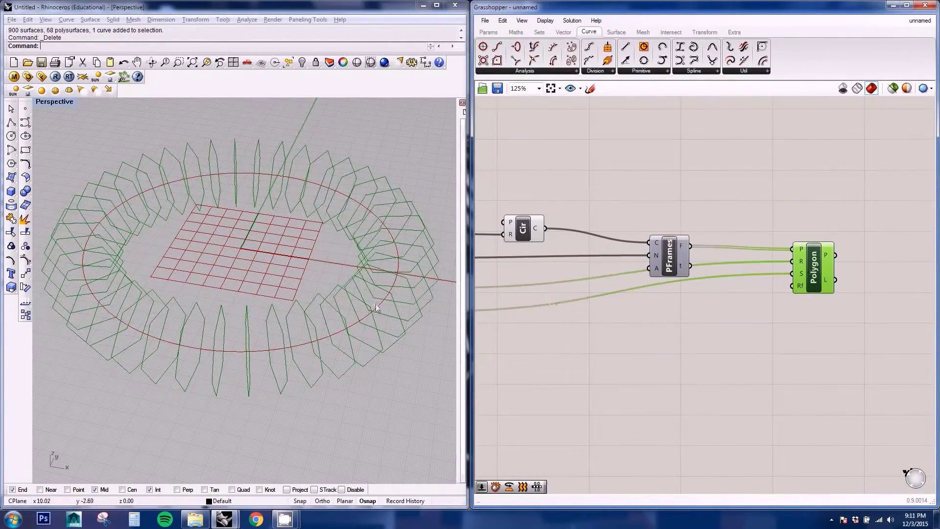
right_drag(310, 361, 278, 360)
right_drag(151, 331, 252, 311)
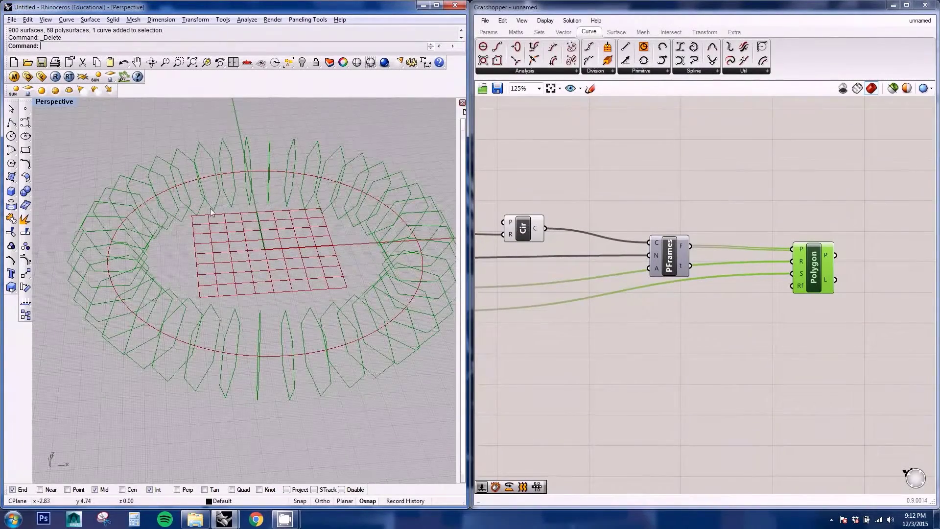
Add a Rotate component after the Polygon component and connect the polygon output to its geometry input
scroll(260, 189, up, 5)
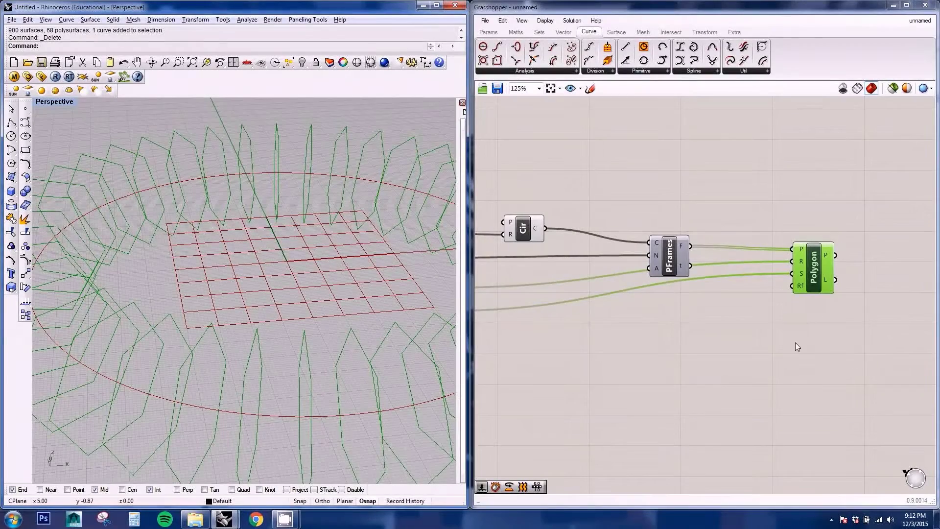
right_drag(797, 342, 632, 308)
drag(651, 249, 715, 254)
right_drag(641, 304, 569, 307)
double_click(780, 269)
text(rota)
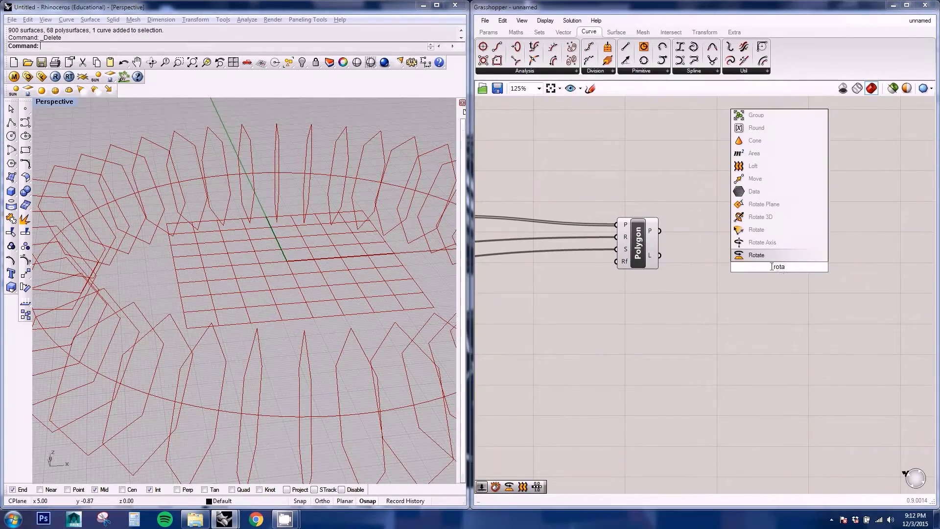
key(Return)
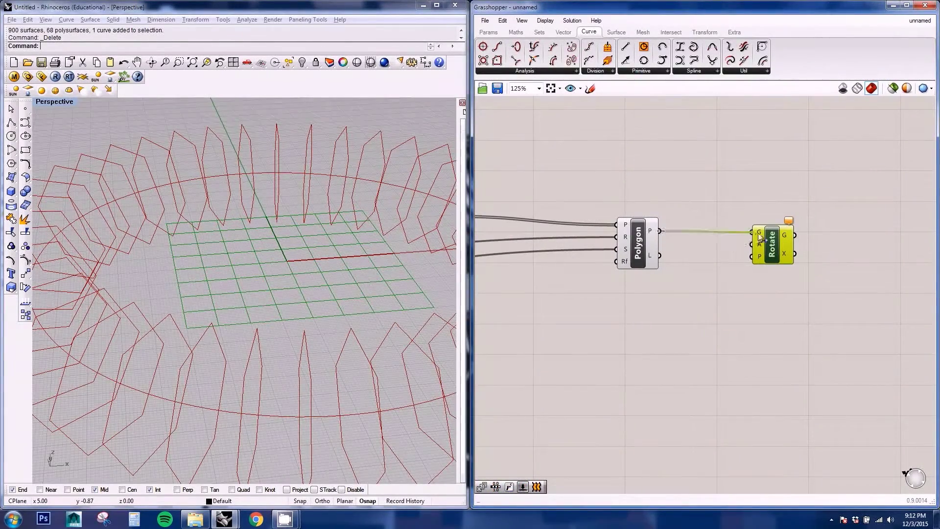
drag(757, 232, 758, 234)
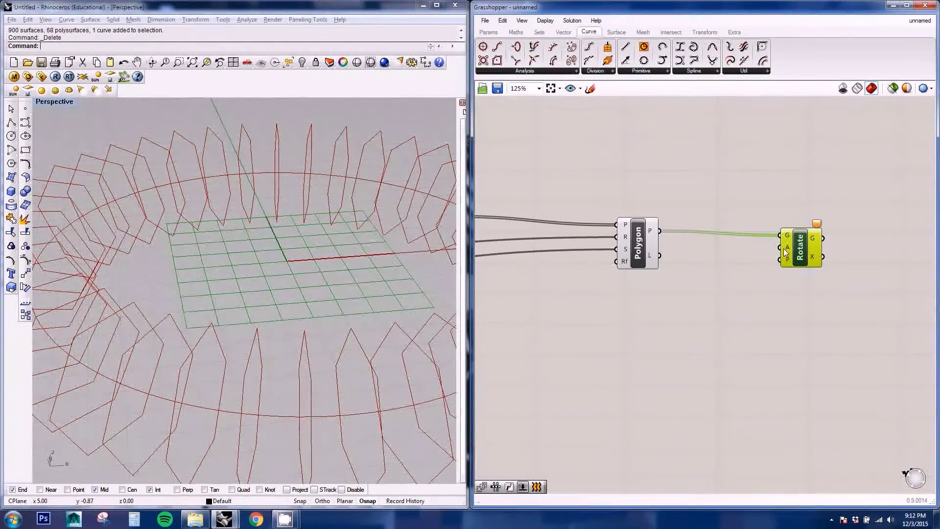
Switch the Rotate component's angle input to degrees
click(698, 300)
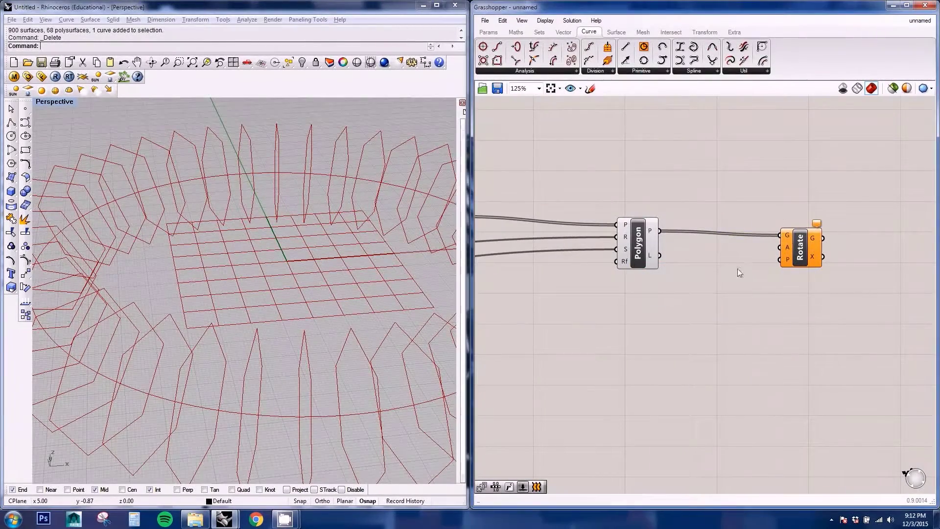
right_click(789, 247)
click(827, 354)
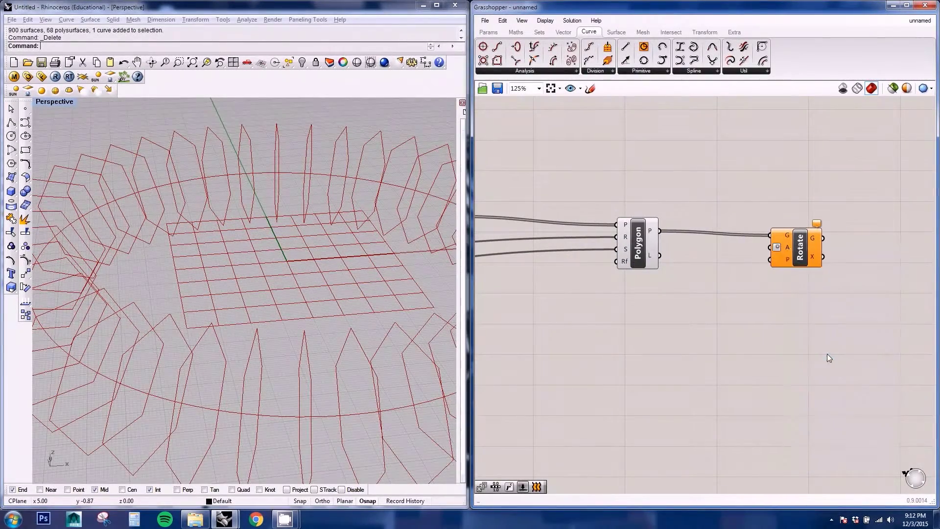
Add a number slider set to 50 below the Polygon component and connect it to Rotate's angle input
right_drag(712, 323, 744, 315)
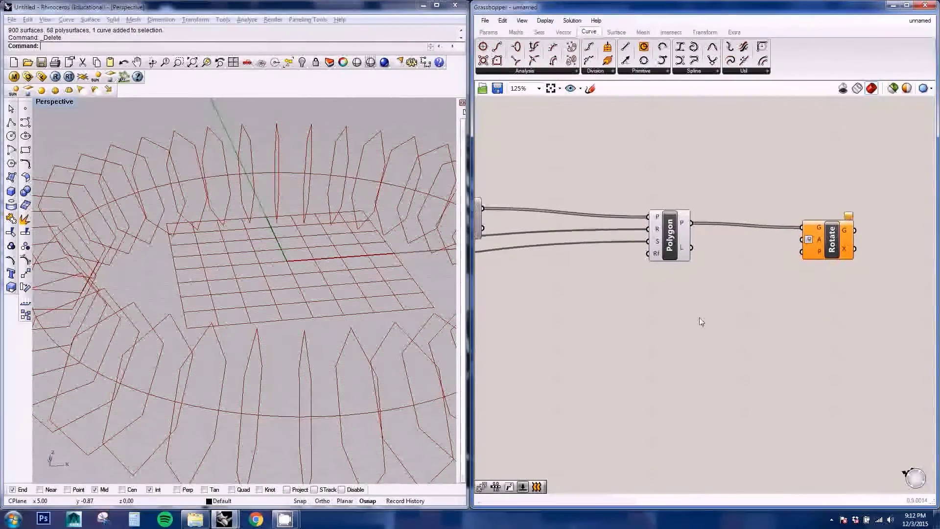
double_click(699, 317)
text(slider)
key(Return)
drag(749, 317, 802, 240)
Connect the frames output of PFrames to the plane input of the Rotate component
right_drag(696, 253, 728, 305)
scroll(773, 283, down, 1)
drag(590, 259, 840, 286)
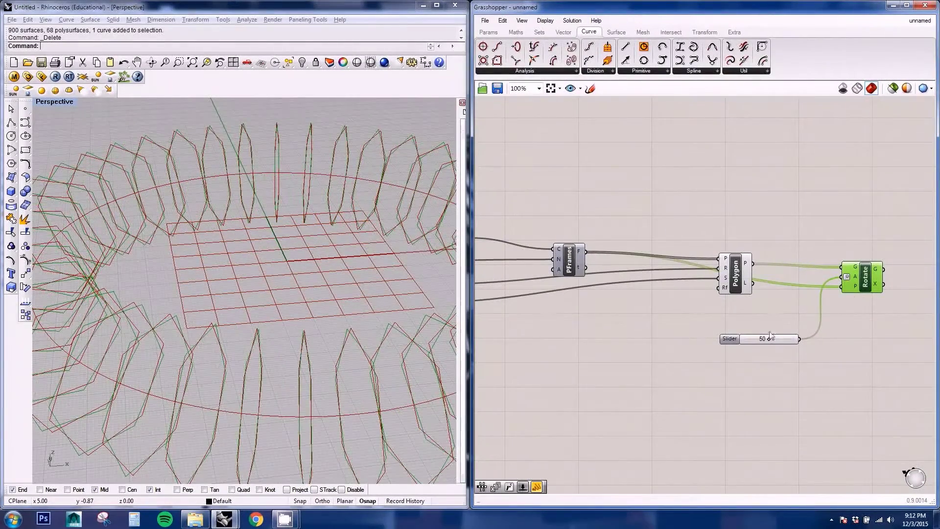
right_drag(782, 308, 767, 285)
scroll(803, 286, up, 3)
click(727, 295)
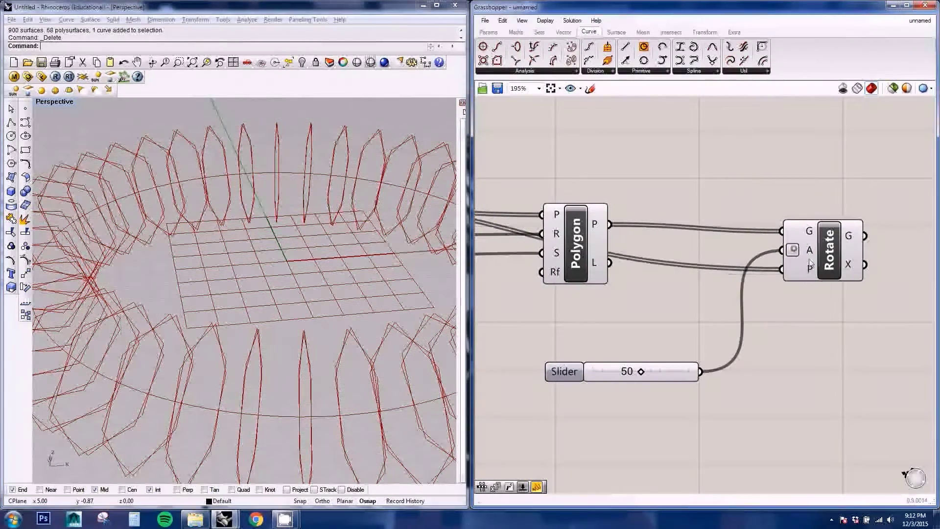
Set the rotation slider to 22 and turn off the preview of the Polygon component
drag(649, 368, 622, 372)
right_click(578, 220)
click(600, 235)
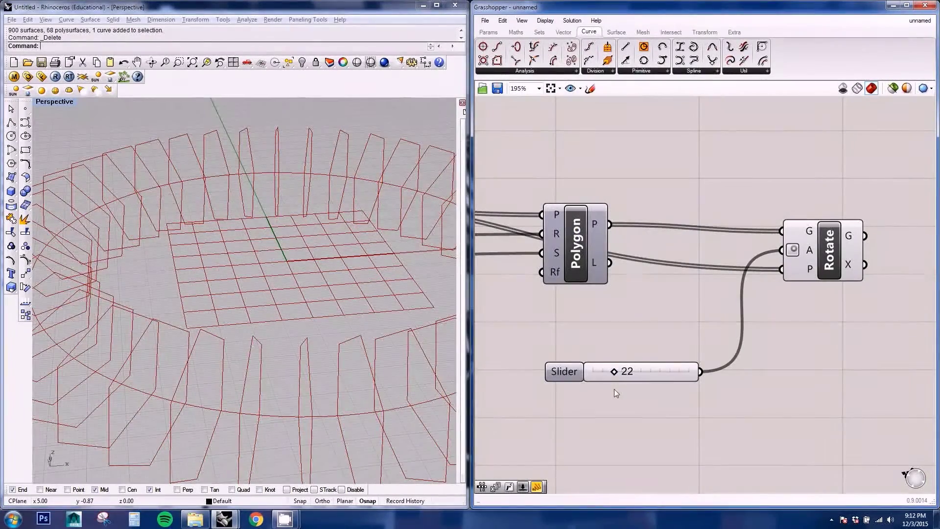
Try rotation slider values of 35 and 46 on the ring of polygon sections
mouse_move(615, 372)
mouse_down()
mouse_move(639, 374)
mouse_move(621, 373)
mouse_up()
scroll(692, 299, down, 2)
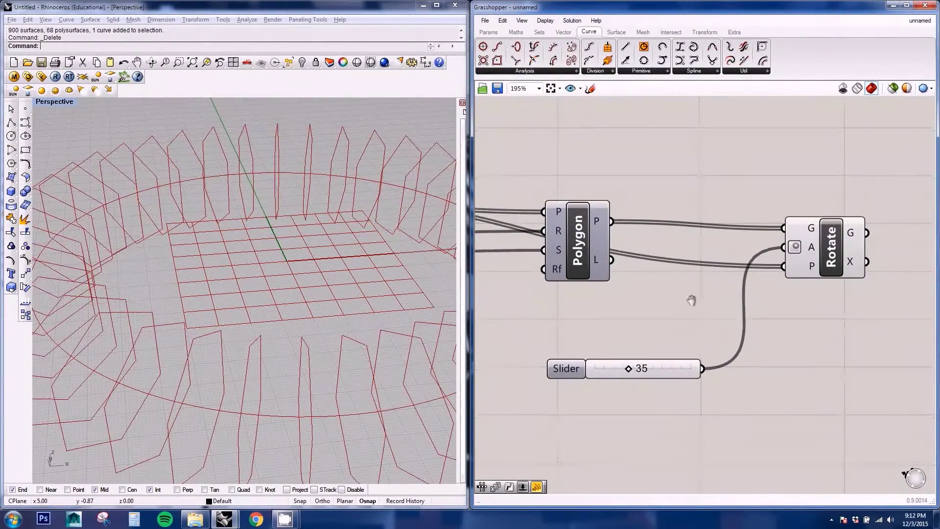
right_click(677, 303)
right_drag(677, 300, 657, 351)
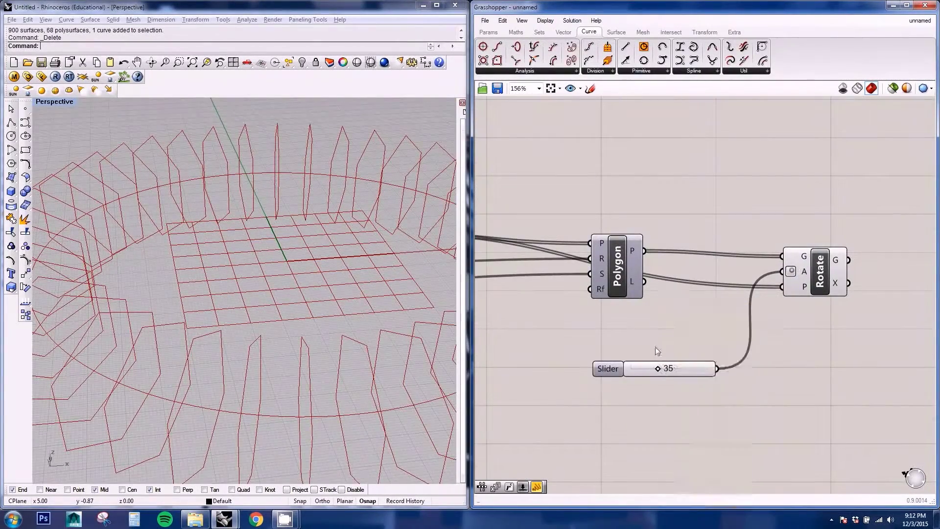
mouse_move(656, 368)
mouse_down()
mouse_move(670, 368)
mouse_move(643, 371)
mouse_move(678, 369)
mouse_move(647, 369)
mouse_move(666, 369)
mouse_up()
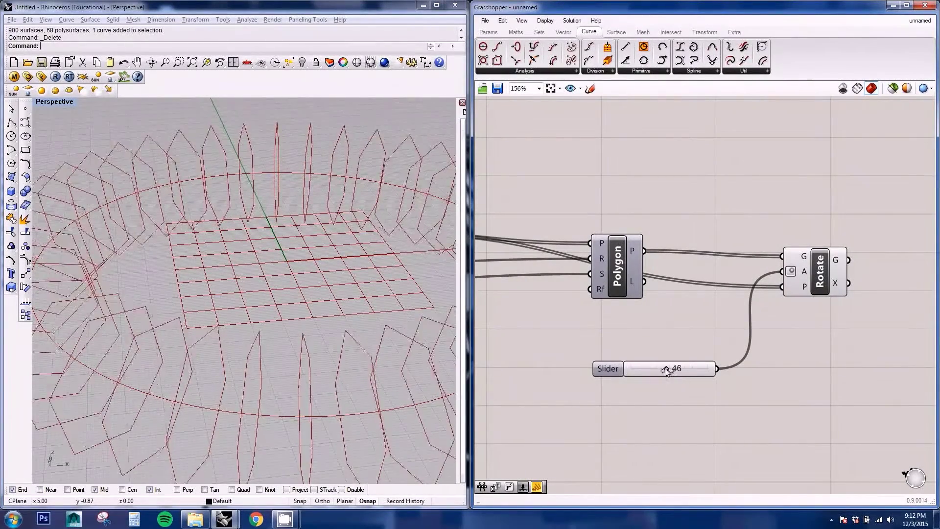
scroll(318, 316, down, 3)
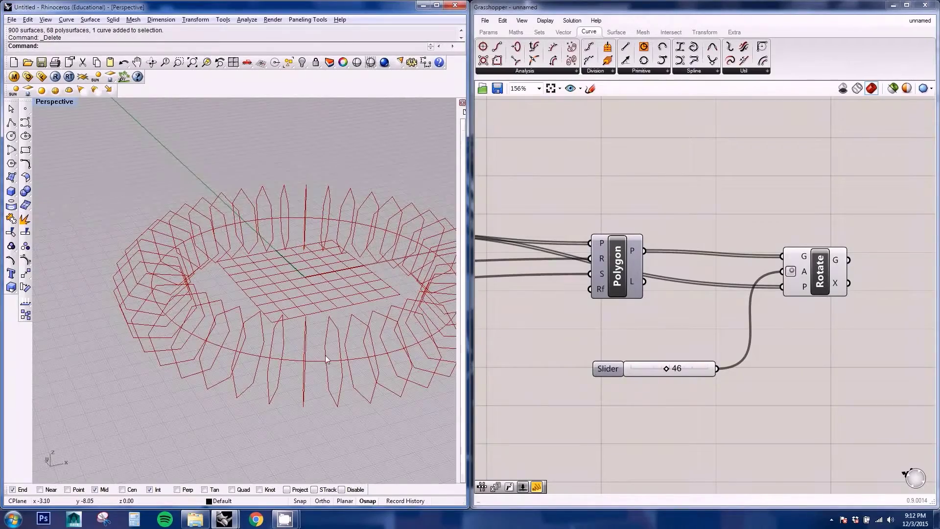
right_drag(664, 347, 646, 342)
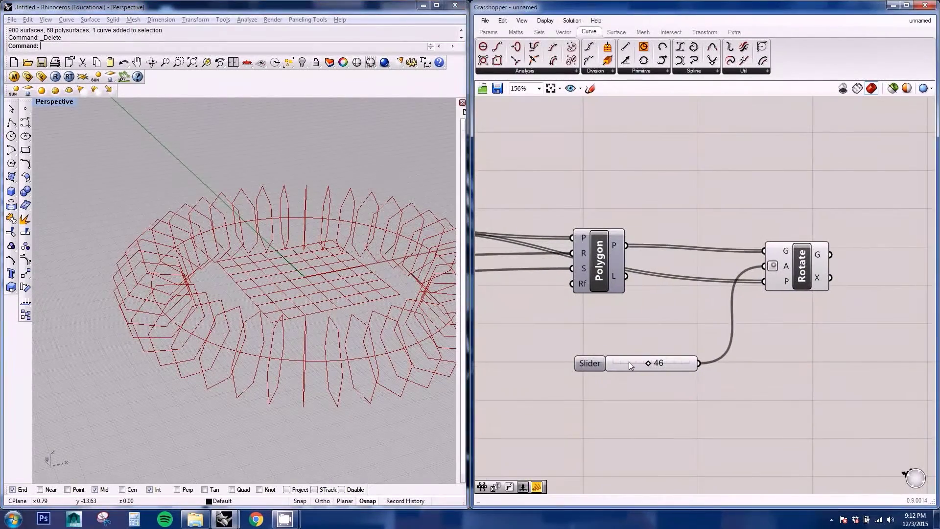
Delete the rotation slider and place a Series component beneath the Polygon component
click(629, 363)
key(Delete)
double_click(621, 359)
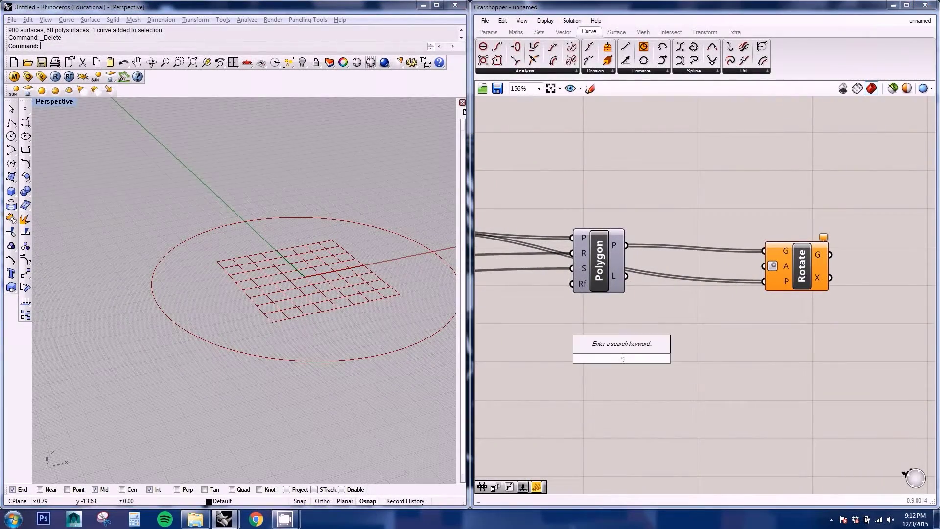
text(series)
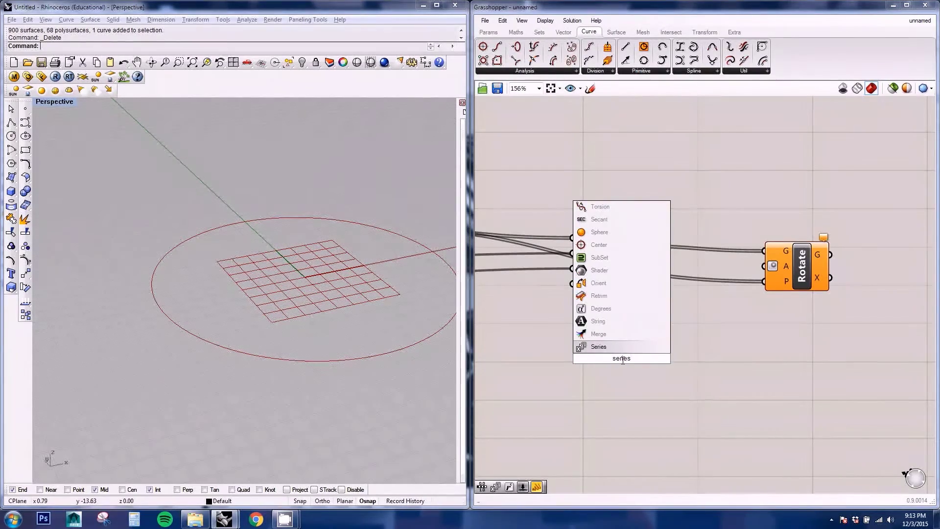
key(Return)
right_drag(585, 382, 663, 387)
drag(694, 362, 716, 382)
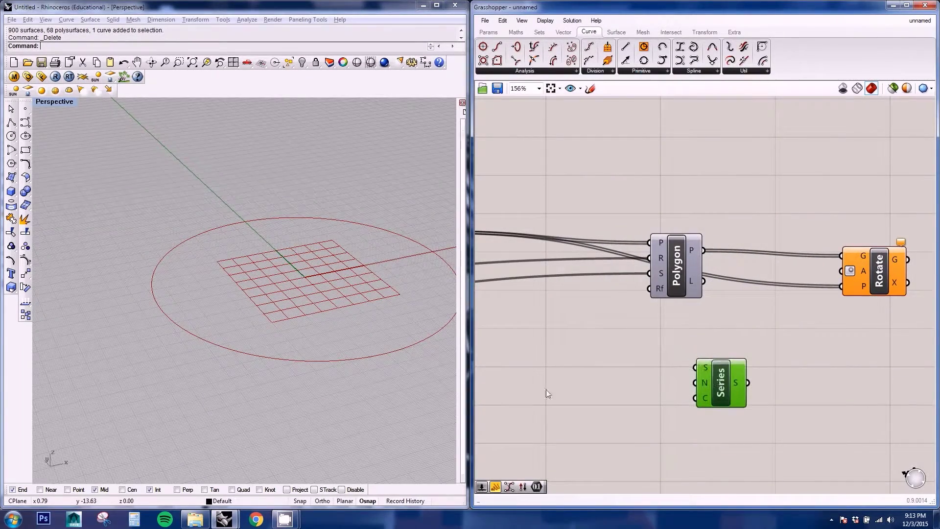
Adjust the position of the Series component below the Polygon component
right_drag(709, 383, 732, 384)
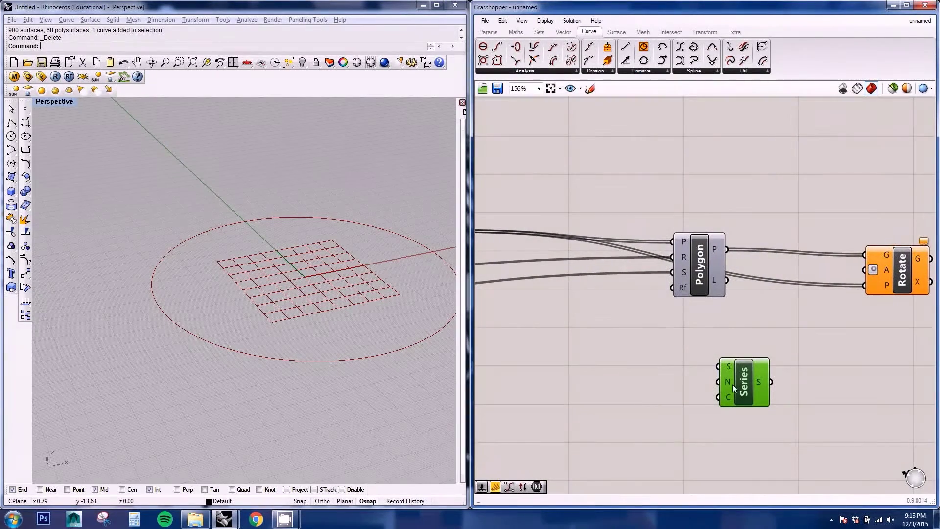
right_click(695, 383)
click(624, 406)
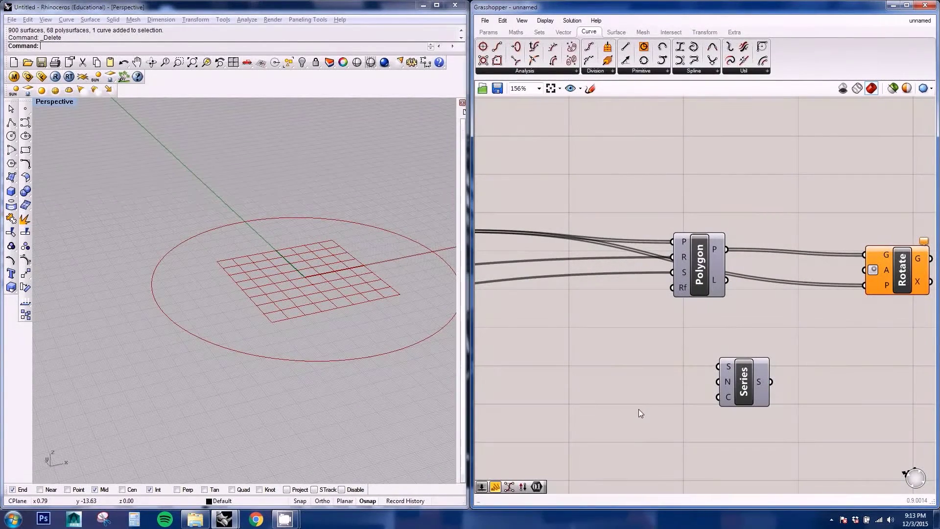
drag(745, 385, 759, 391)
right_drag(532, 373, 697, 381)
scroll(657, 383, down, 1)
right_click(696, 382)
drag(845, 389, 827, 387)
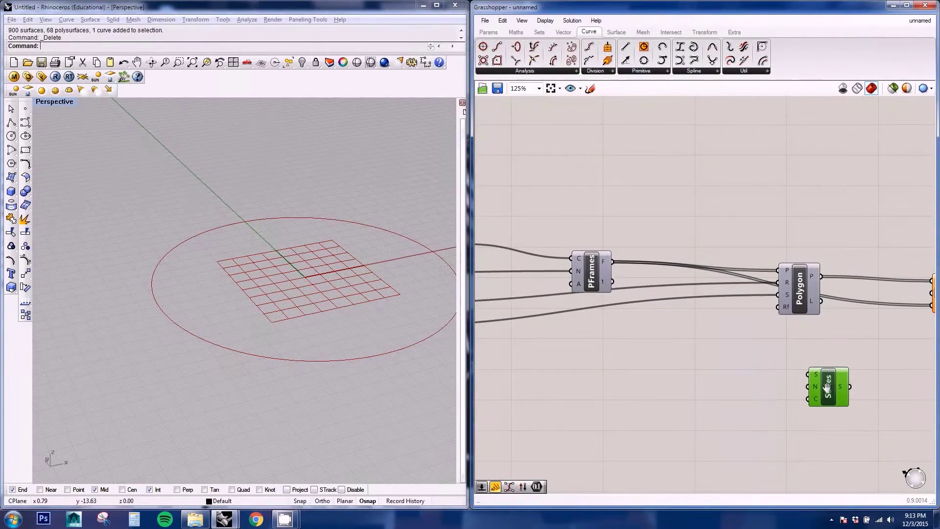
right_drag(684, 388, 744, 388)
scroll(748, 393, down, 2)
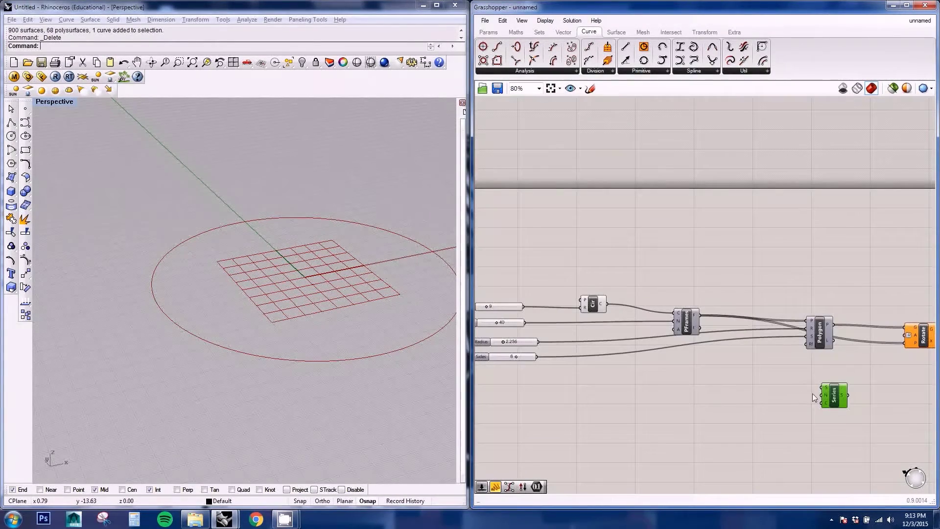
double_click(756, 392)
text(36)
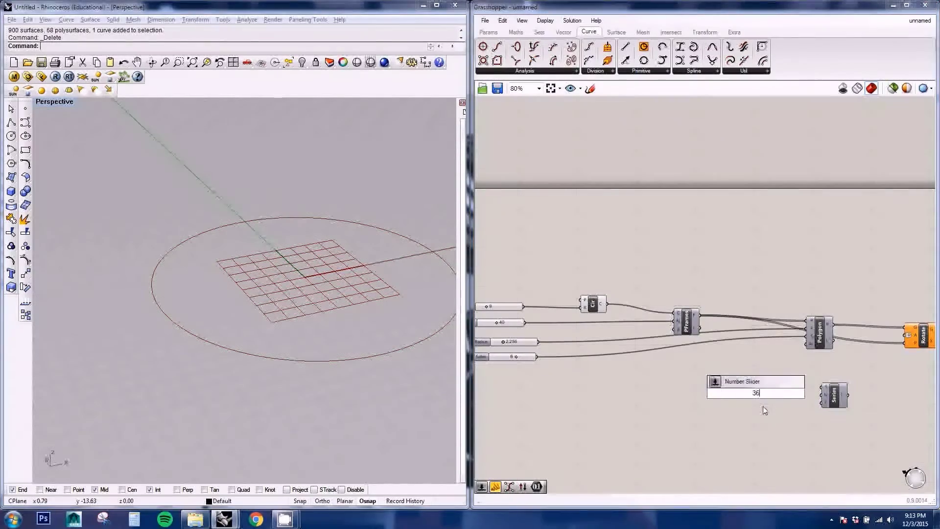
text(0)
click(766, 404)
right_click(754, 402)
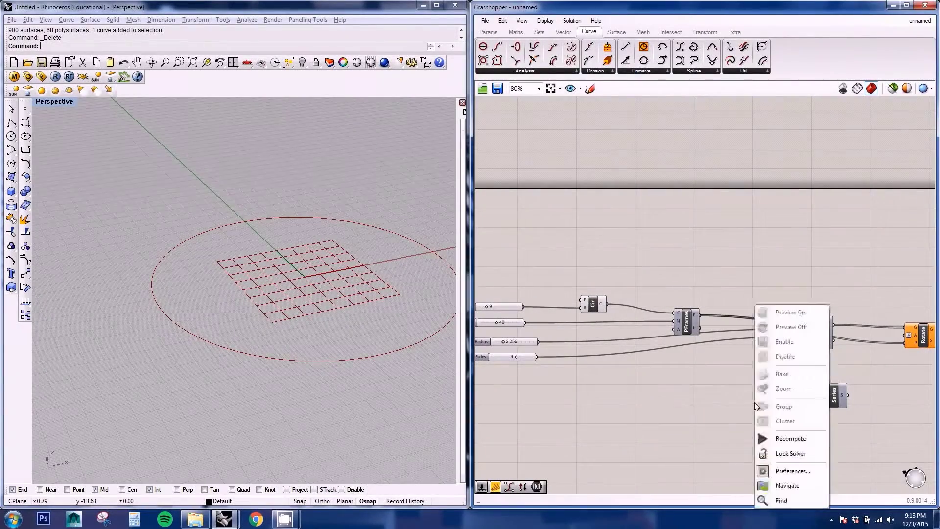
click(727, 409)
Add a Number parameter to the canvas ahead of the Series component
double_click(727, 409)
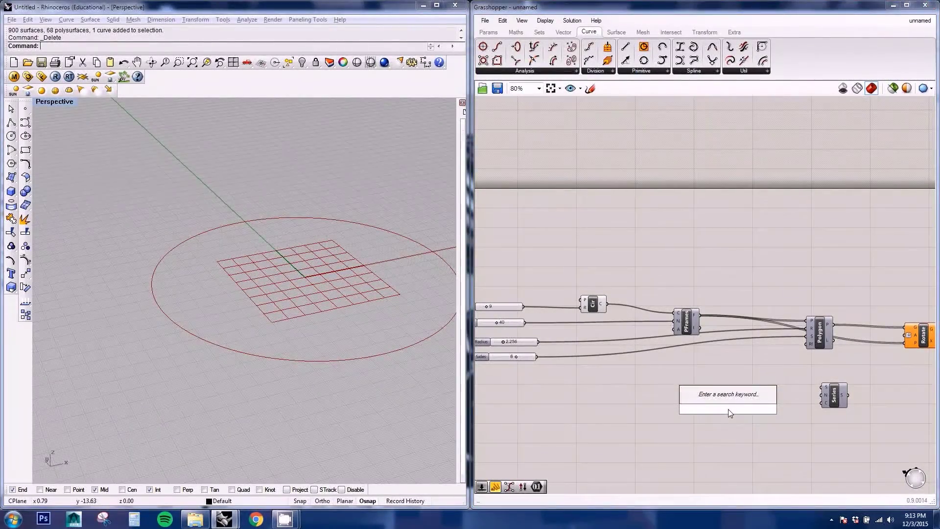
text(nu)
click(714, 402)
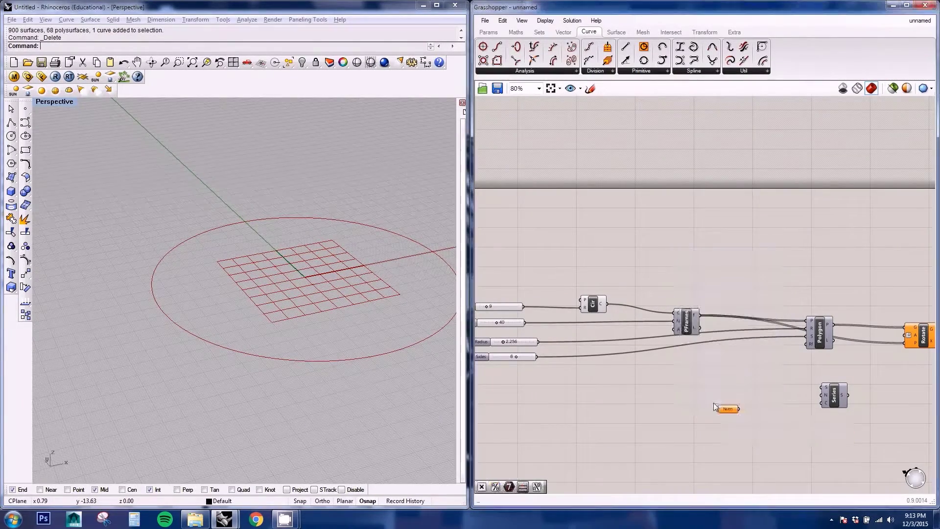
right_click(767, 408)
scroll(760, 408, up, 2)
Set the value of the Number parameter to 360
click(712, 410)
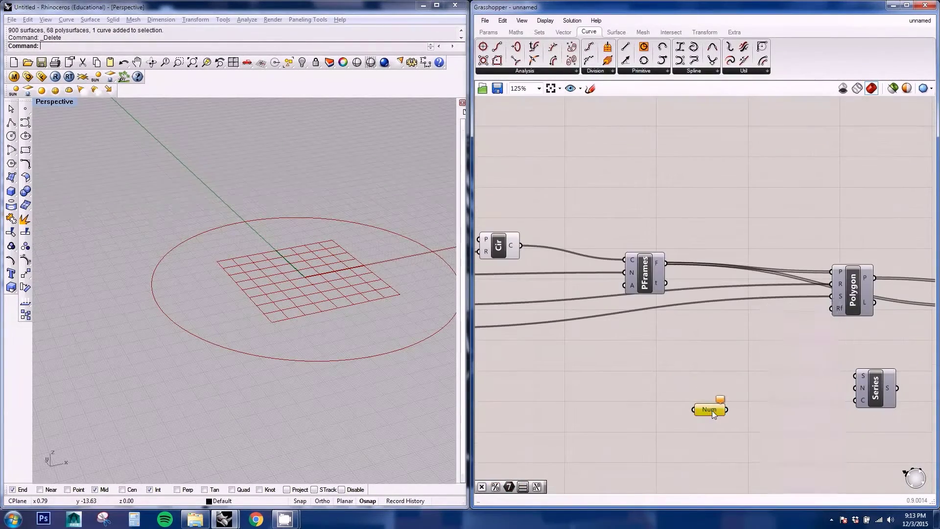
right_click(711, 410)
mouse_move(760, 419)
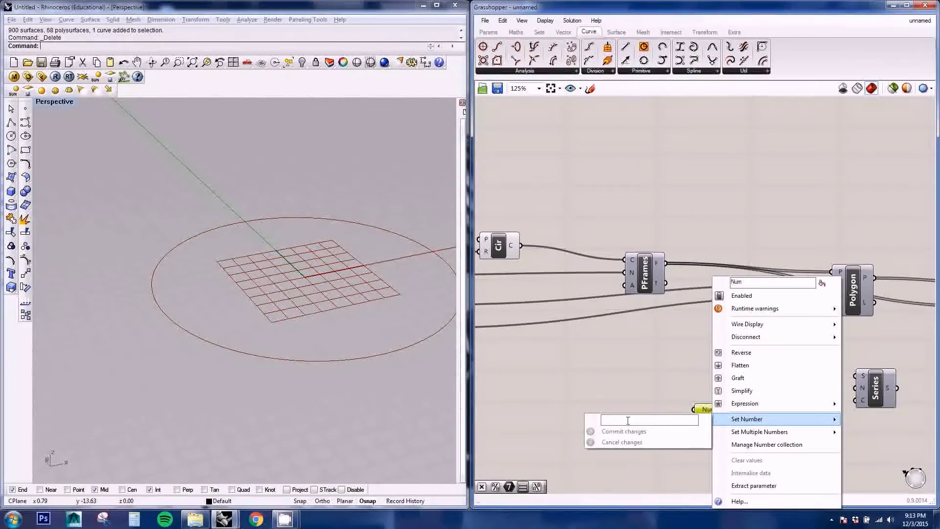
text(36)
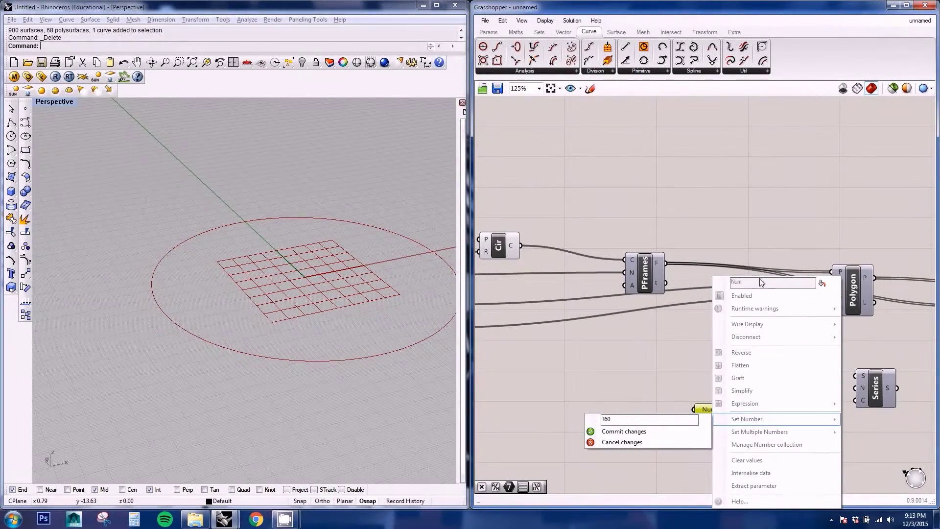
text(0)
click(675, 431)
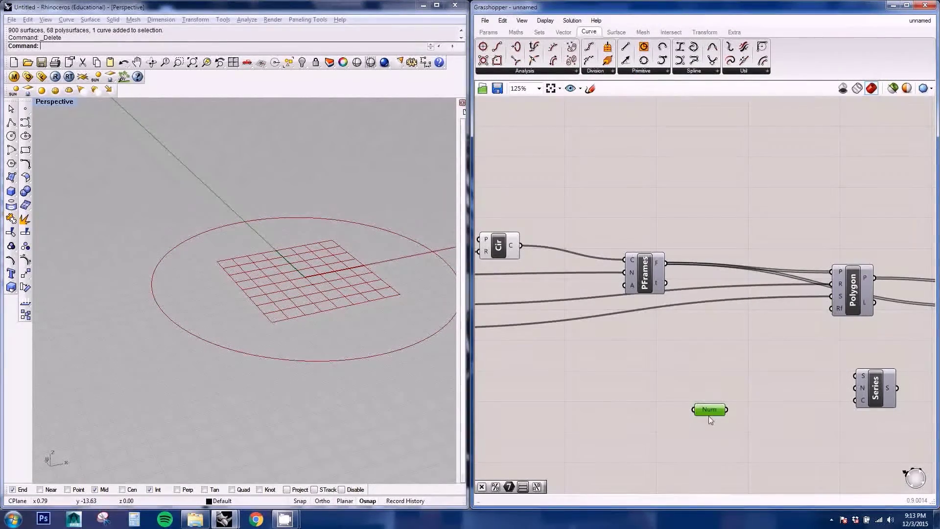
Rename the Number parameter as 360 and move it farther away from the Series component
right_click(709, 416)
double_click(746, 298)
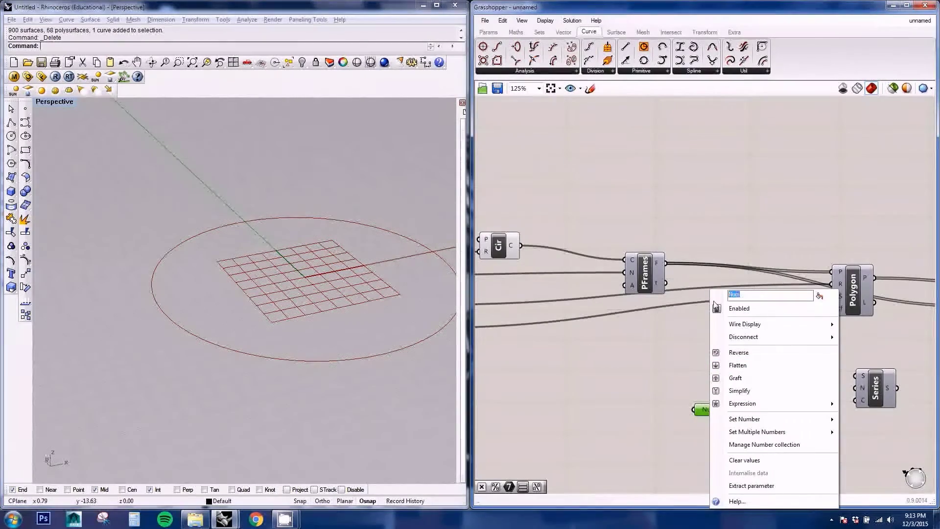
text(360)
click(672, 409)
right_drag(672, 414, 673, 389)
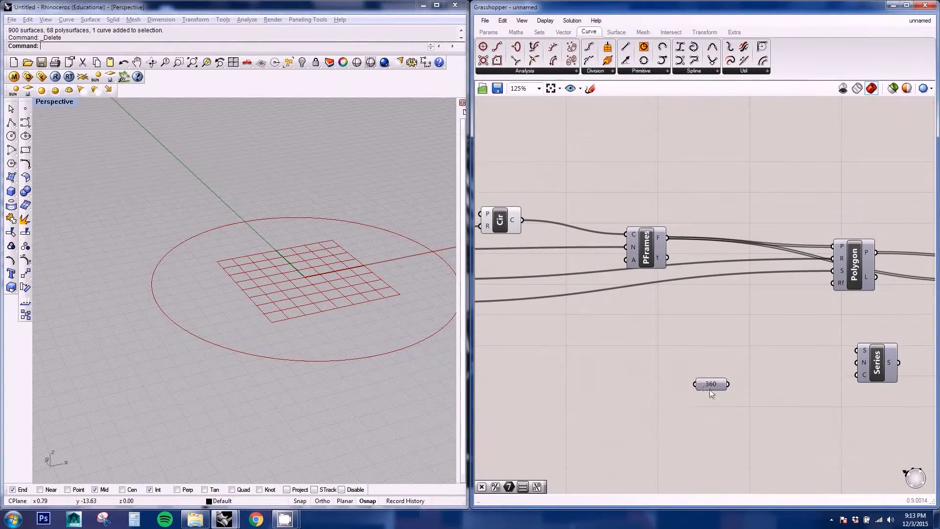
click(710, 390)
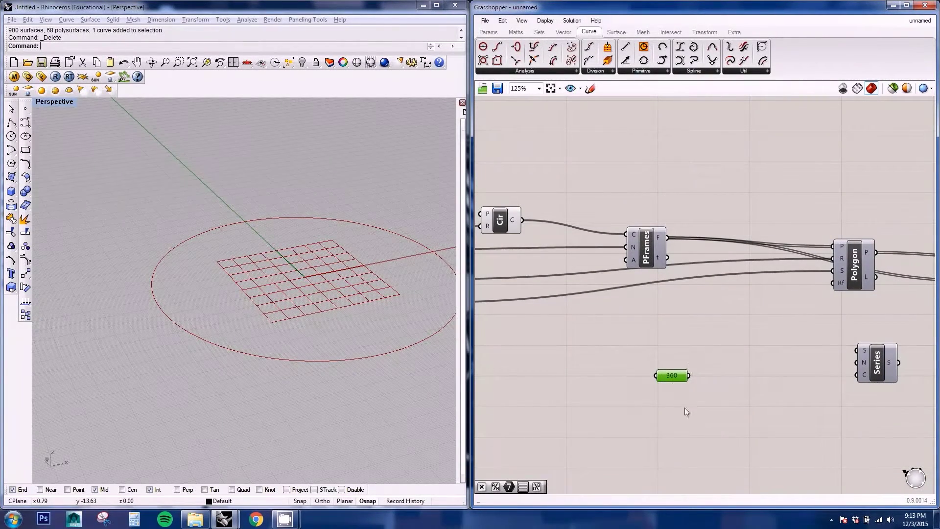
Add a Division component to the canvas between the 360 parameter and the Series component
scroll(700, 391, down, 2)
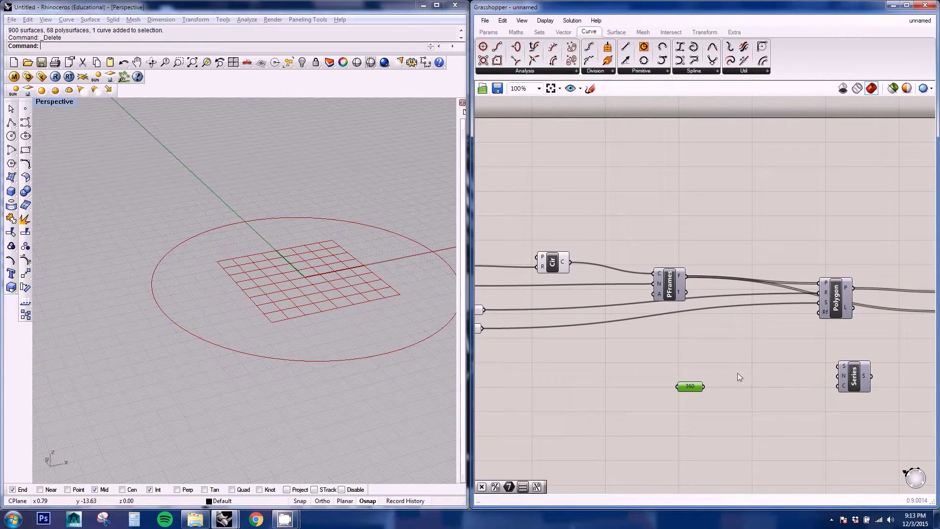
right_drag(739, 377, 783, 373)
right_drag(580, 333, 619, 336)
double_click(826, 378)
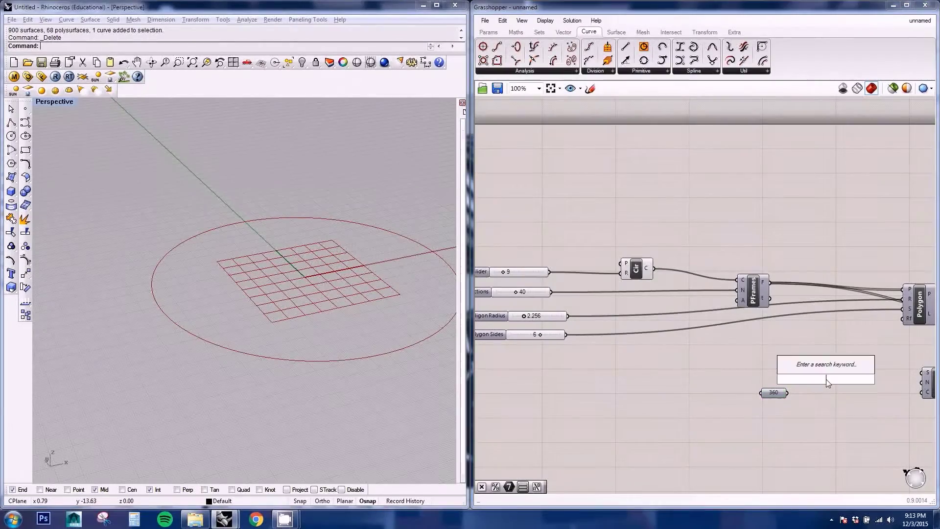
text(div)
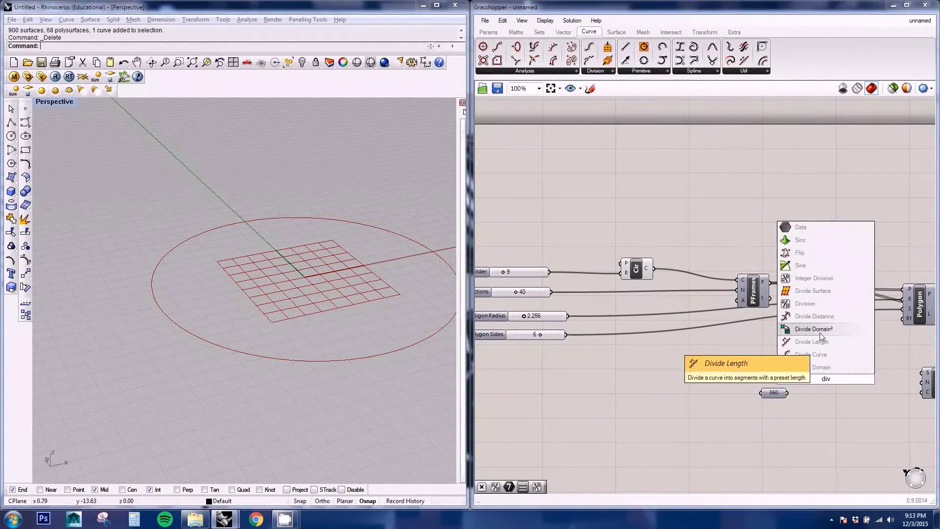
click(805, 303)
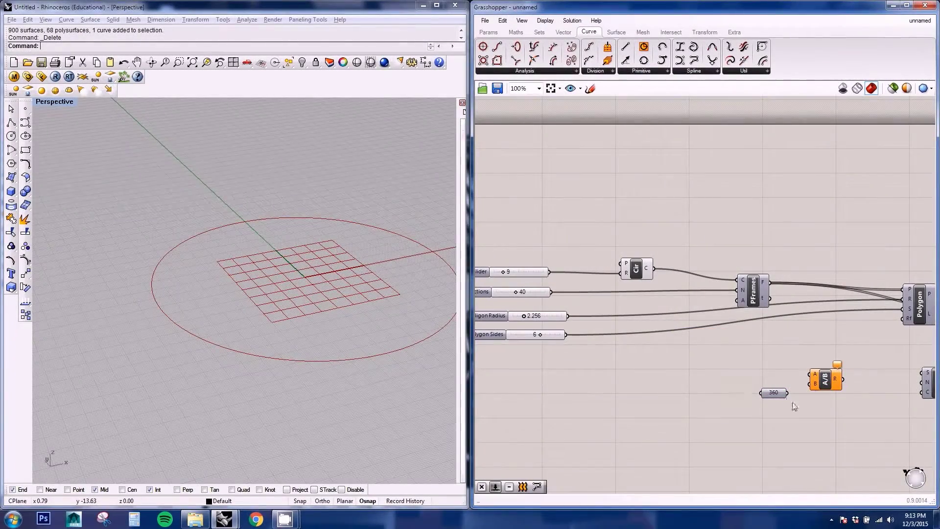
Connect the 360 parameter to the Division component's A input and the Sections slider to its B input
drag(735, 377, 811, 375)
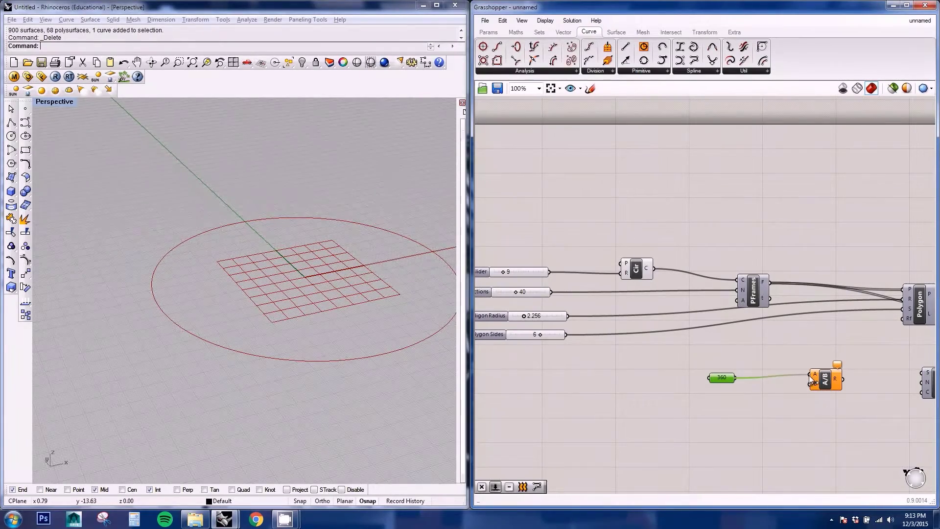
drag(550, 291, 812, 384)
right_drag(681, 383, 627, 370)
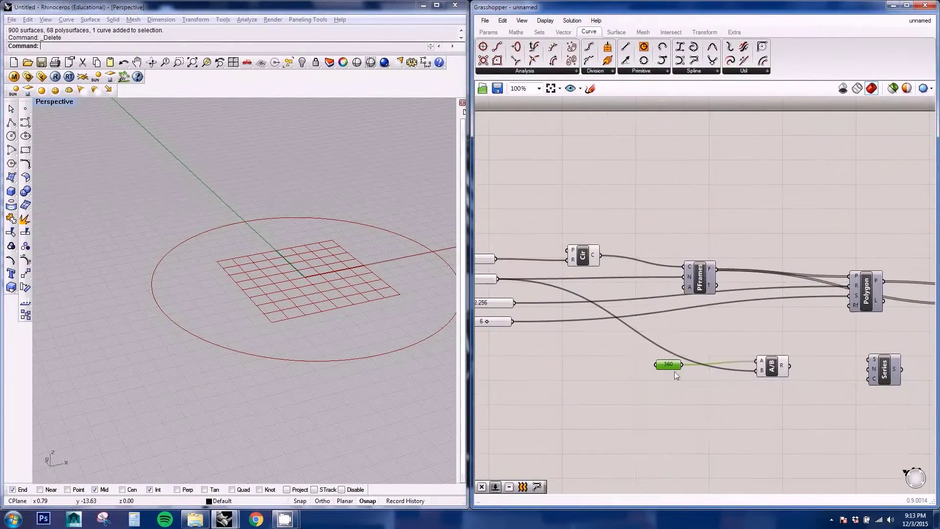
Add a Panel below the Series component, make it taller, and connect the Division result to it
scroll(829, 371, up, 2)
click(815, 378)
right_drag(760, 366, 622, 318)
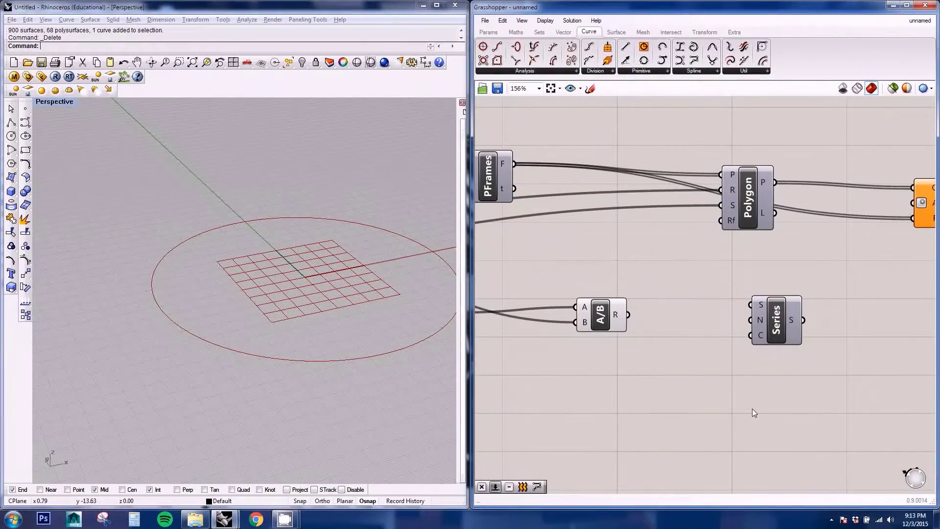
double_click(752, 408)
text(panel)
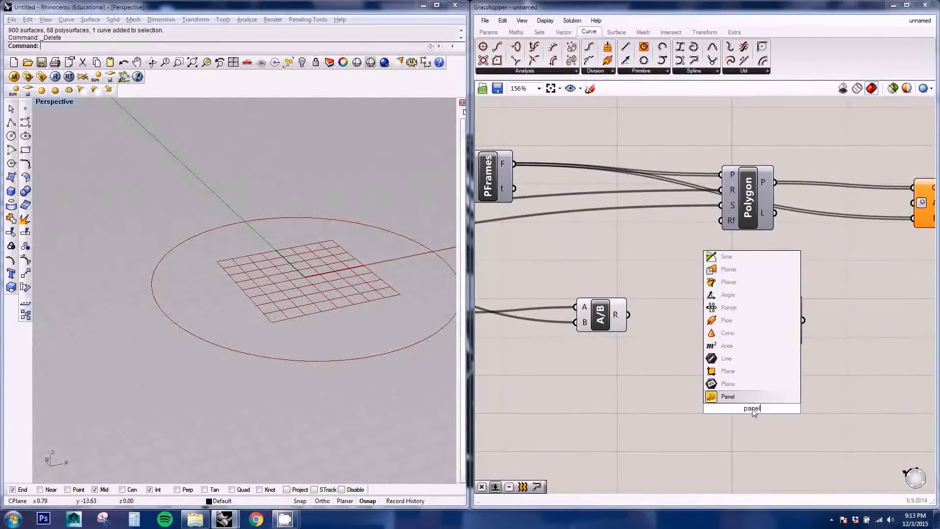
key(Return)
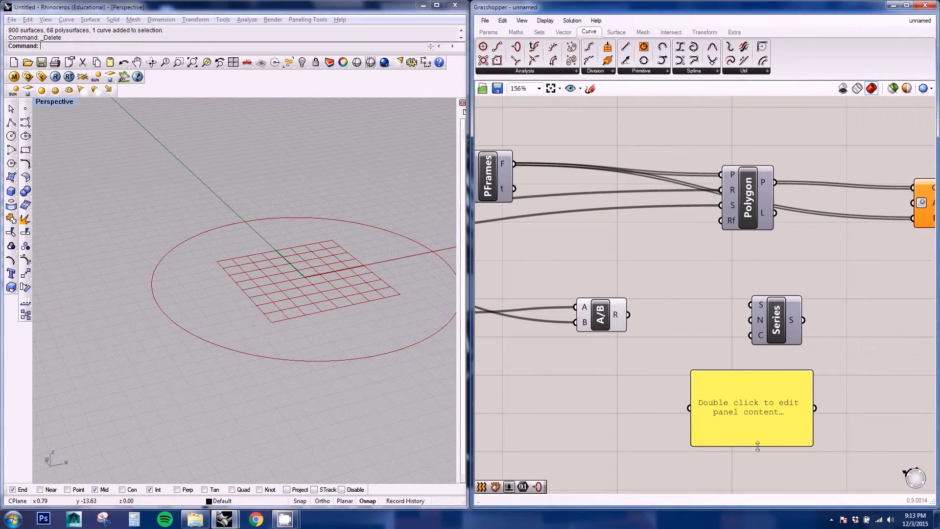
drag(757, 446, 757, 496)
right_drag(641, 317, 635, 251)
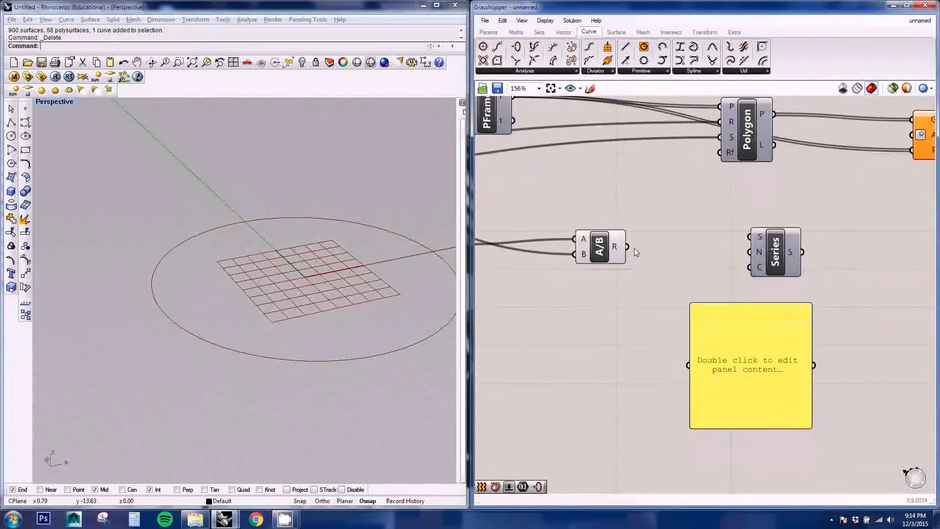
drag(627, 247, 683, 361)
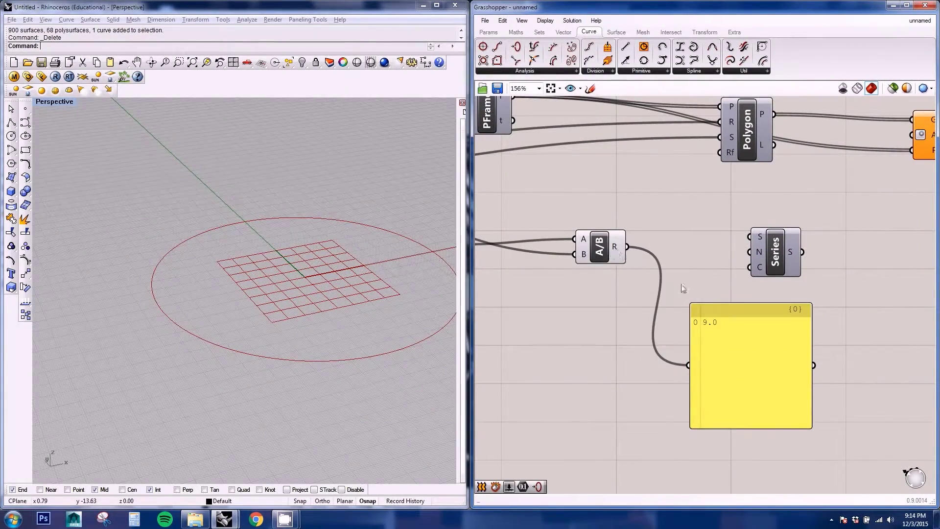
Connect the Division result to the N input of the Series component
scroll(732, 367, down, 4)
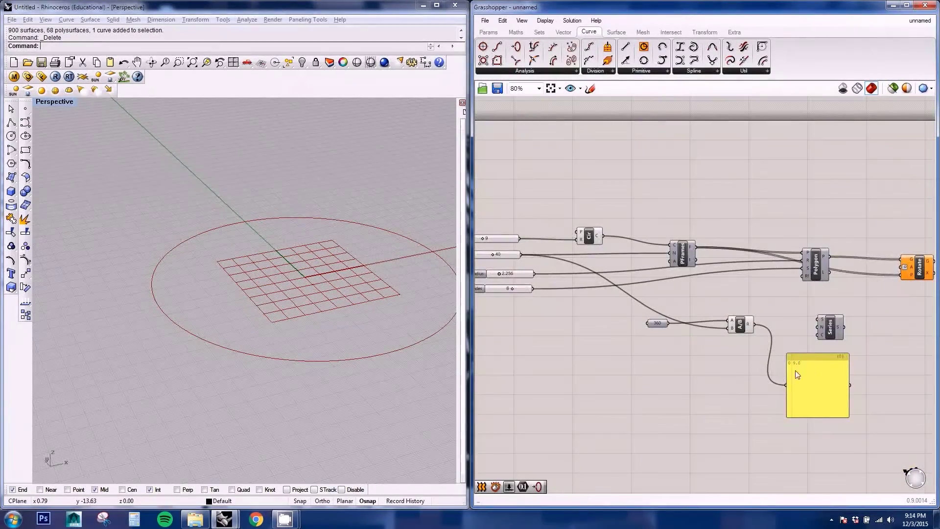
scroll(795, 371, up, 1)
right_drag(798, 375, 834, 382)
right_drag(727, 363, 795, 371)
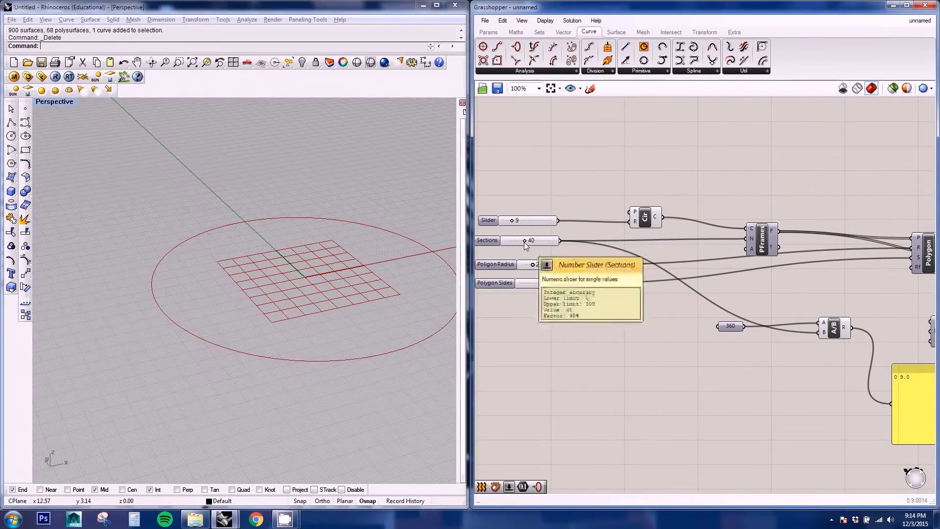
mouse_move(523, 242)
mouse_down()
mouse_move(515, 242)
mouse_move(524, 243)
mouse_up()
right_drag(709, 334, 592, 267)
scroll(725, 282, up, 1)
right_drag(726, 282, 602, 256)
drag(585, 261, 682, 265)
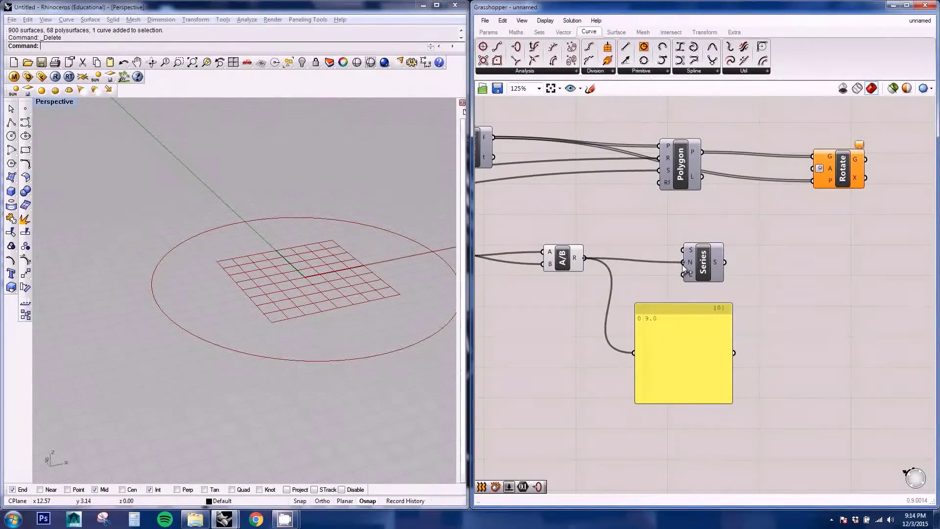
right_drag(747, 260, 725, 264)
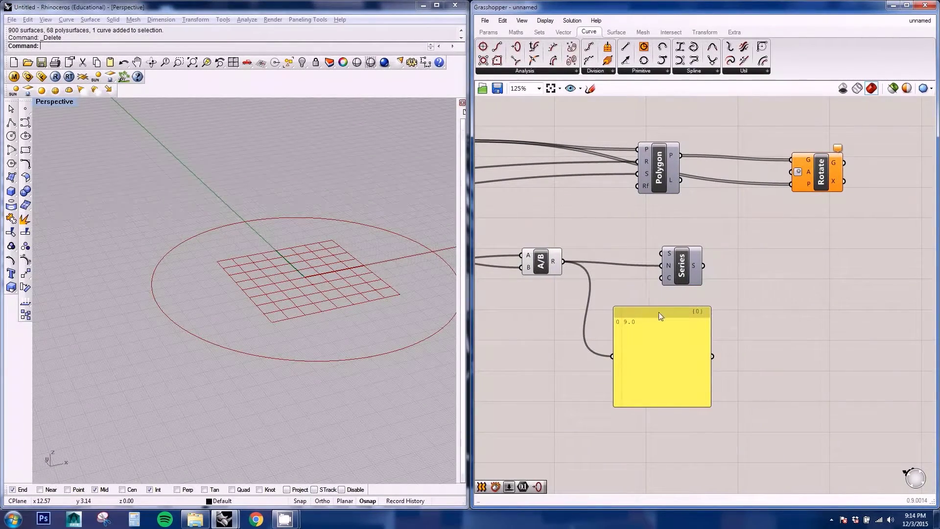
Move the panel beyond the Series component and feed it the Series output in place of the Division result
drag(658, 312, 817, 258)
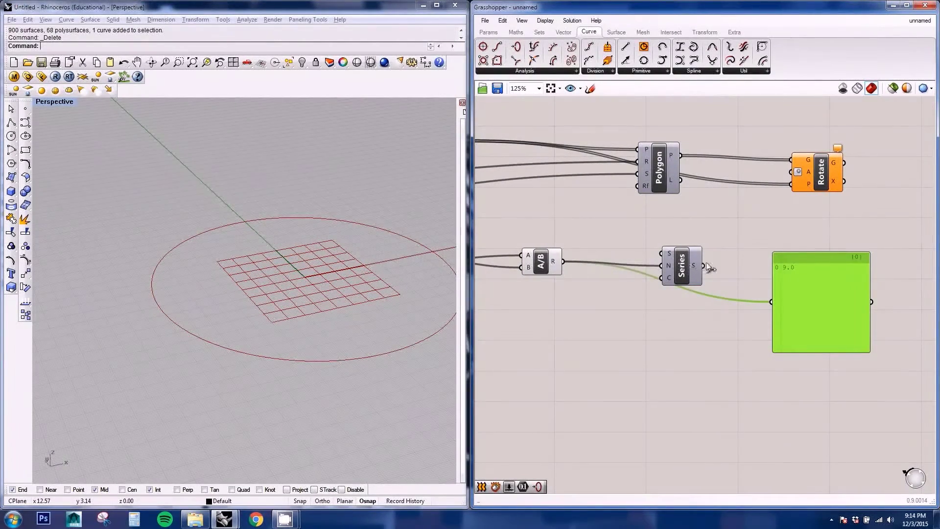
drag(707, 267, 770, 301)
right_drag(713, 339, 687, 329)
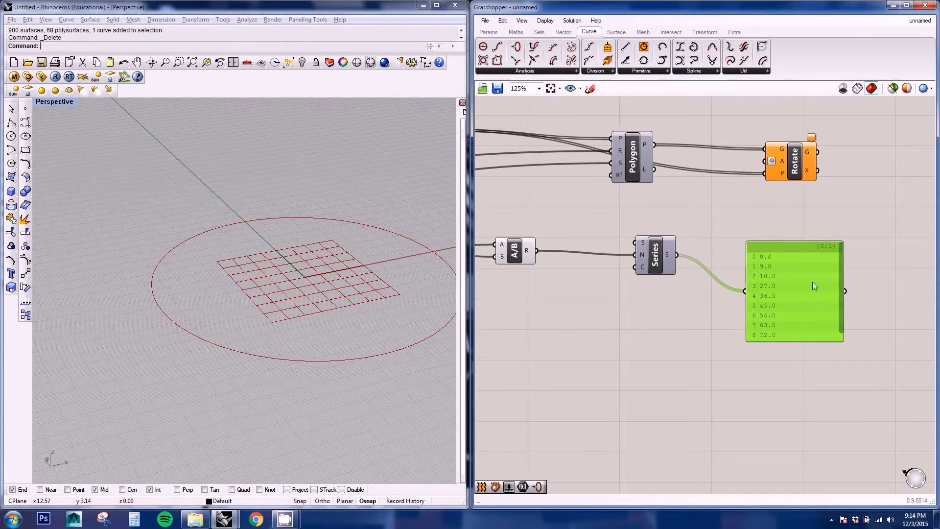
Connect the Sections slider to the C input of the Series component
right_drag(623, 297, 728, 321)
scroll(706, 324, down, 1)
right_drag(706, 325, 816, 346)
scroll(803, 333, down, 1)
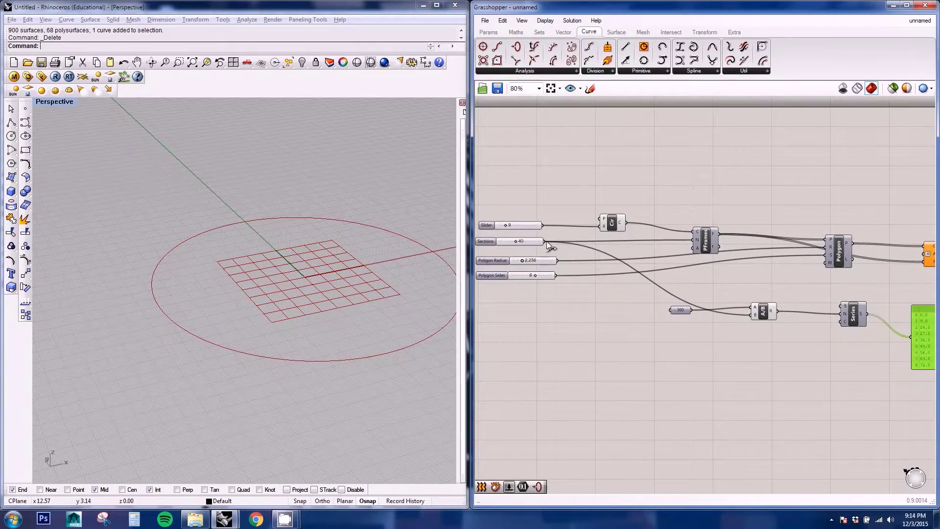
drag(546, 241, 842, 321)
right_drag(844, 350, 795, 339)
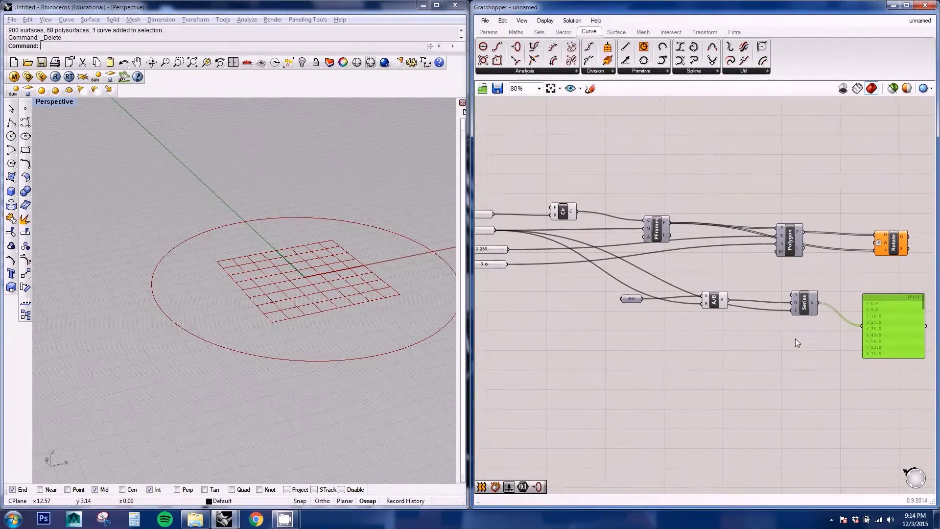
Examine the series values in the panel and trace the wiring back to the sliders
scroll(792, 307, up, 5)
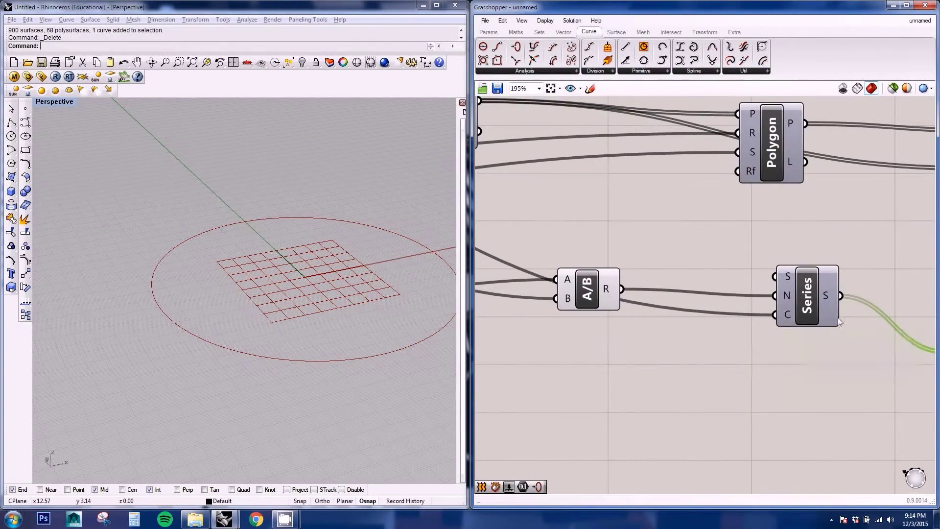
right_drag(615, 292, 549, 314)
right_drag(777, 332, 667, 294)
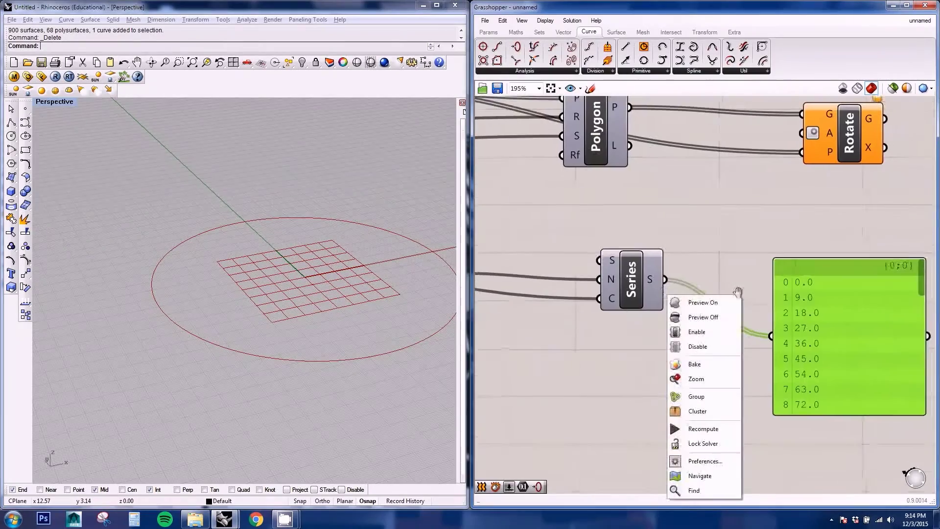
click(922, 280)
mouse_move(922, 283)
mouse_down()
mouse_move(931, 412)
mouse_move(920, 277)
mouse_move(921, 400)
mouse_move(920, 277)
mouse_up()
scroll(790, 281, down, 4)
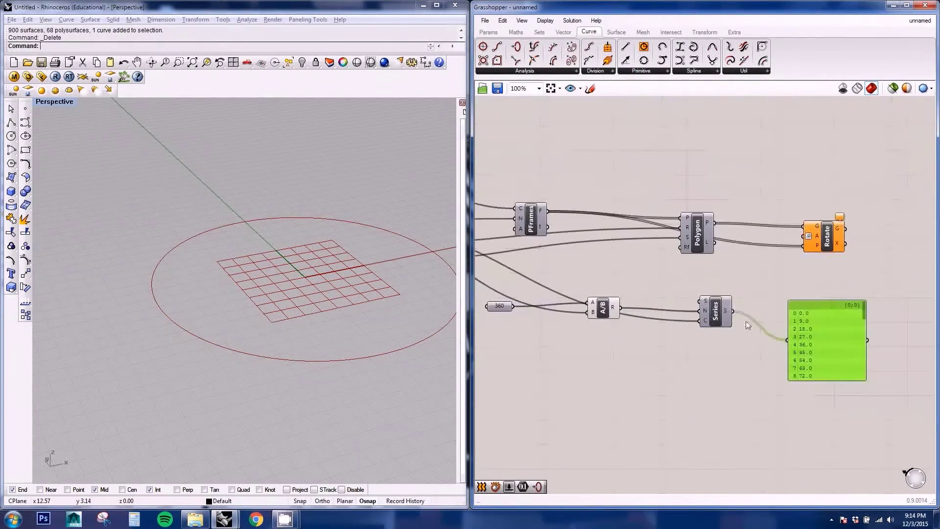
right_drag(656, 337, 684, 329)
scroll(757, 354, down, 3)
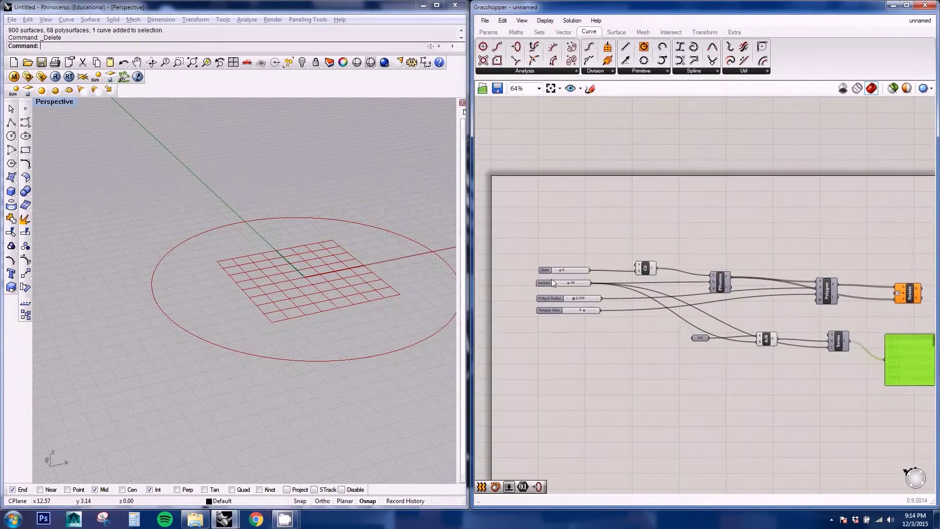
scroll(551, 278, up, 3)
right_drag(781, 312, 513, 284)
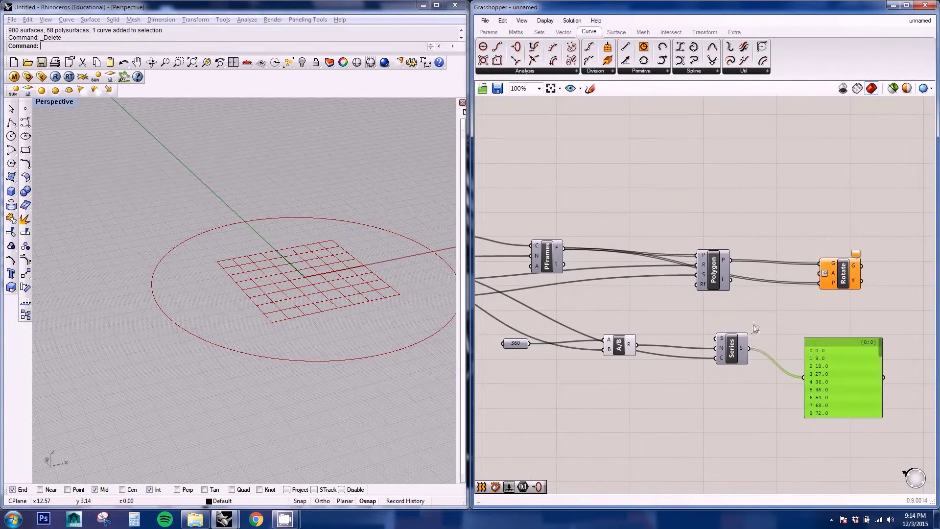
Connect the Series output to the Rotate component's A input and inspect the rotated polygons around the circle
scroll(746, 351, up, 2)
drag(746, 351, 854, 238)
click(867, 252)
right_drag(268, 320, 169, 230)
scroll(299, 226, up, 3)
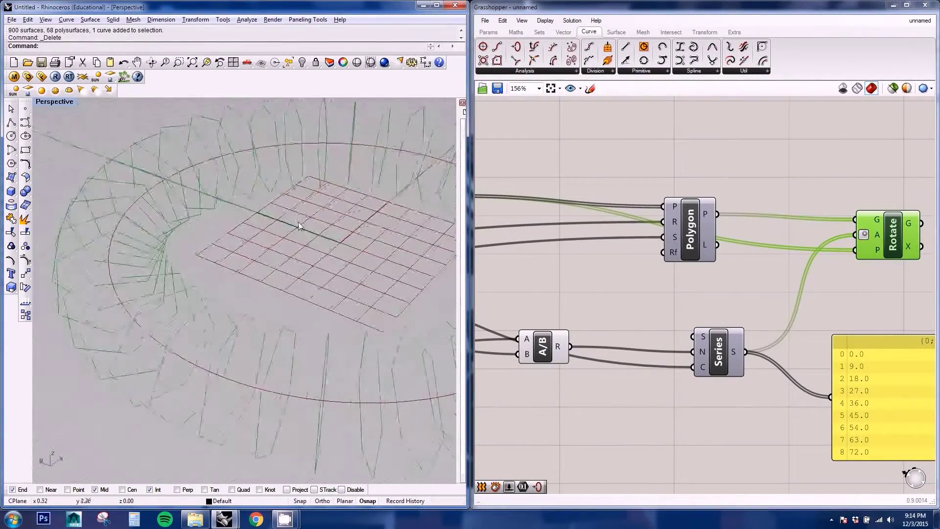
scroll(299, 226, down, 3)
right_drag(125, 187, 275, 288)
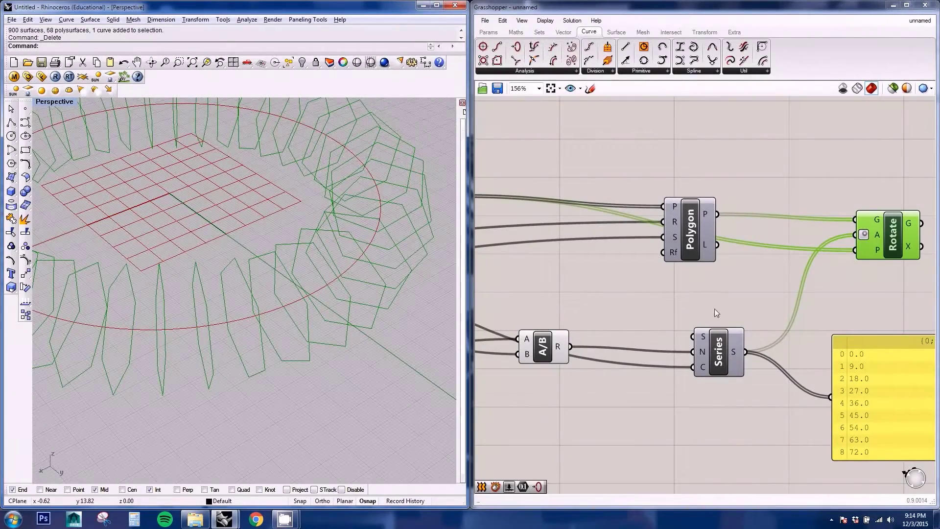
Add a Loft component after the Rotate component and connect Rotate's G output to its C input
scroll(785, 239, down, 2)
right_drag(719, 271, 784, 260)
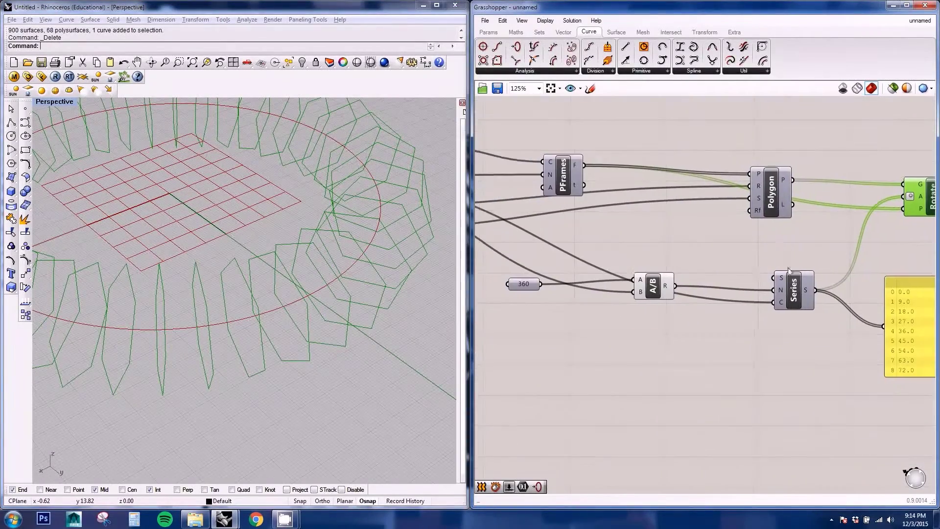
right_drag(847, 245, 560, 295)
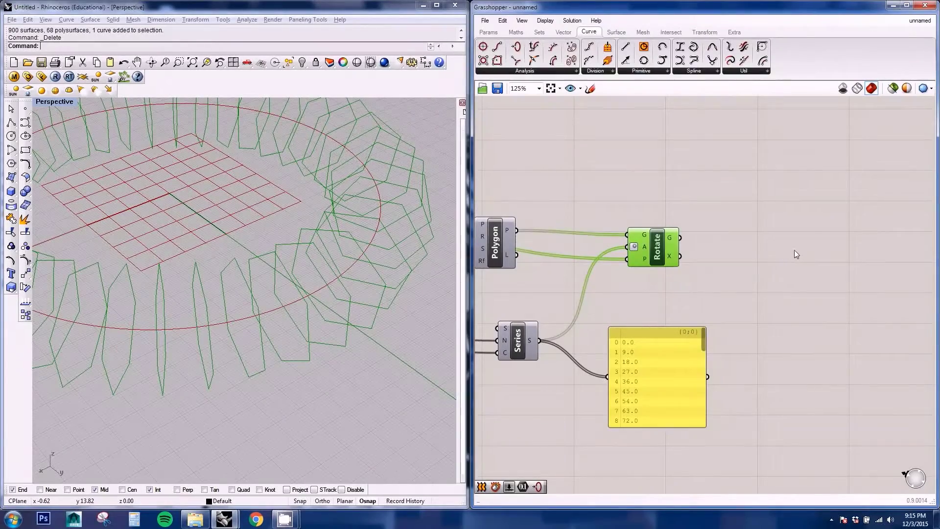
double_click(794, 250)
text(loft)
key(Return)
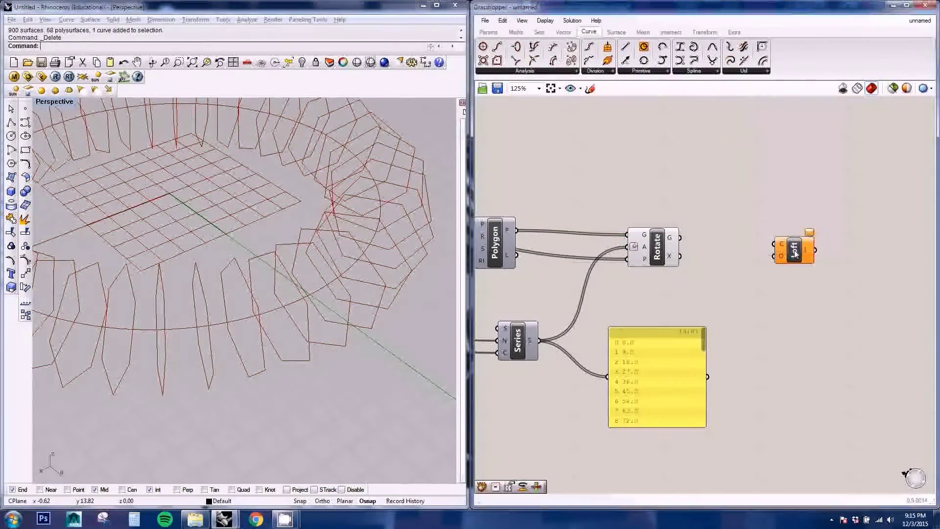
drag(746, 239, 789, 248)
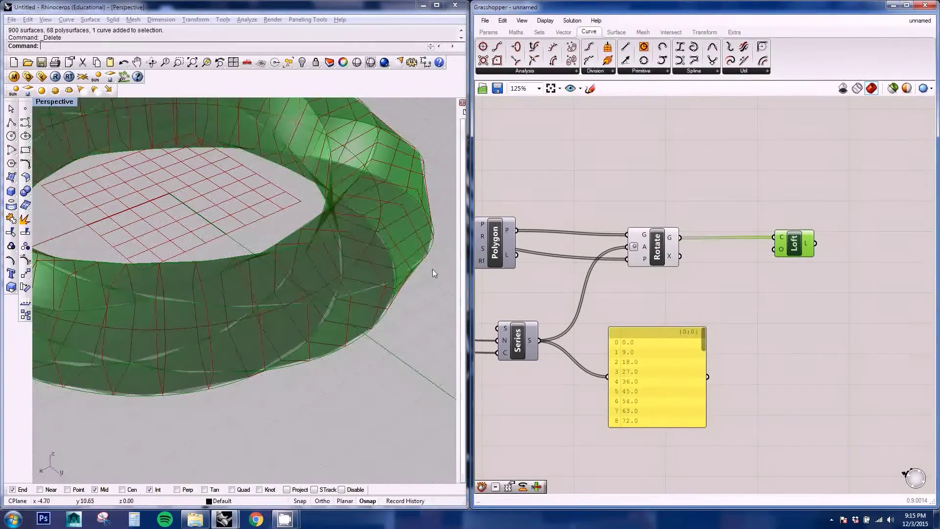
Enable Closed loft in the Loft component's options, commit the change, and inspect the ring surface
scroll(433, 269, down, 4)
right_drag(91, 304, 216, 298)
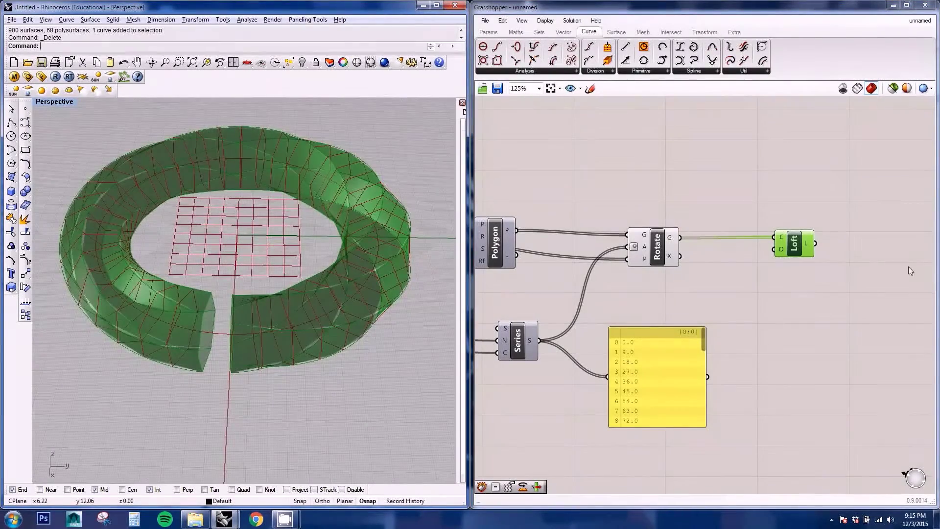
right_click(780, 249)
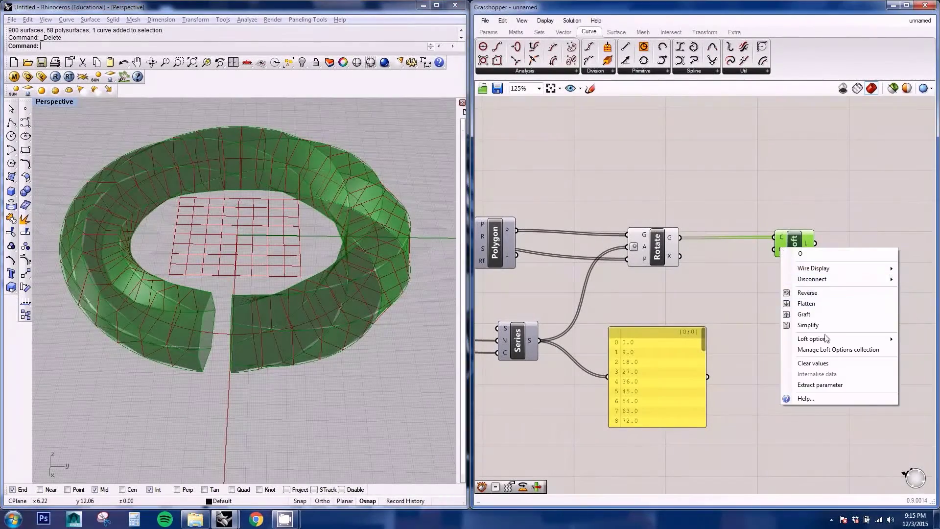
mouse_move(826, 339)
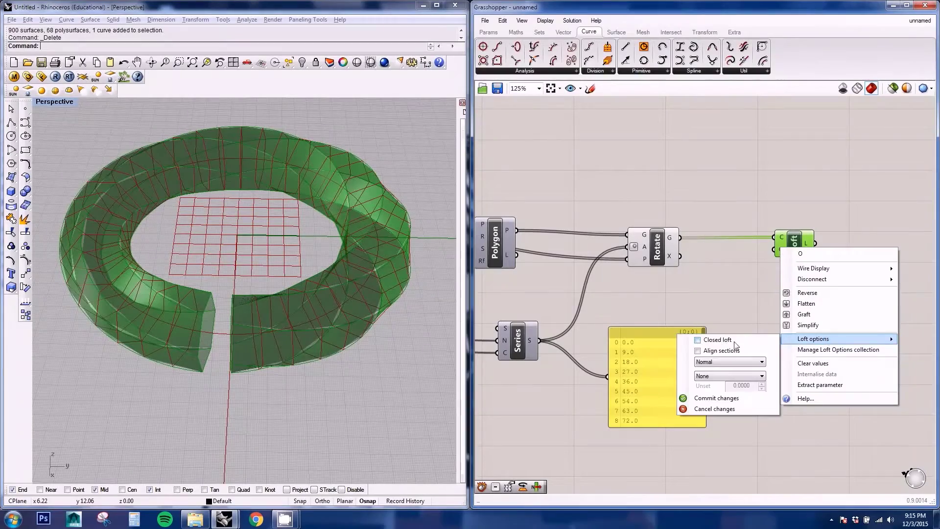
click(697, 340)
click(701, 399)
right_drag(235, 292, 254, 311)
scroll(260, 299, up, 2)
scroll(254, 311, down, 2)
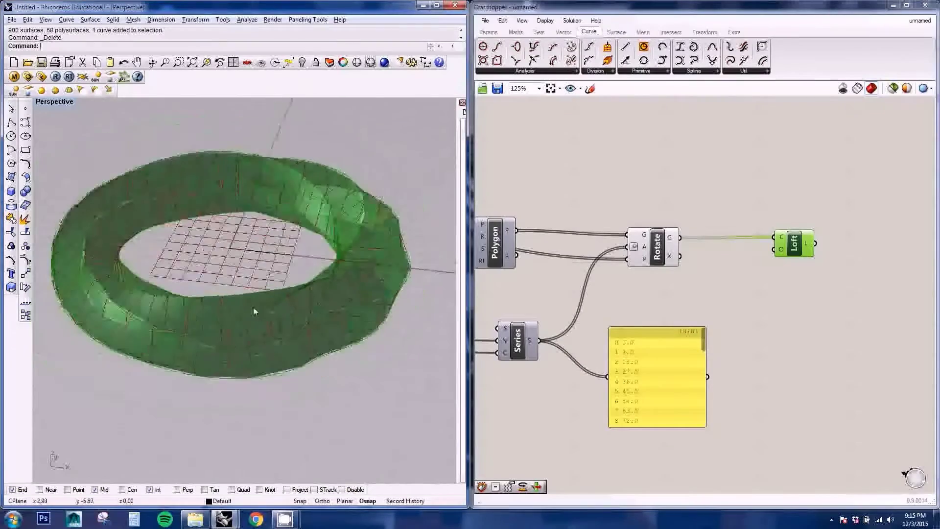
scroll(254, 310, up, 4)
right_drag(209, 267, 229, 265)
scroll(229, 265, down, 2)
click(774, 300)
right_drag(725, 299, 783, 322)
click(692, 220)
right_drag(528, 327, 836, 263)
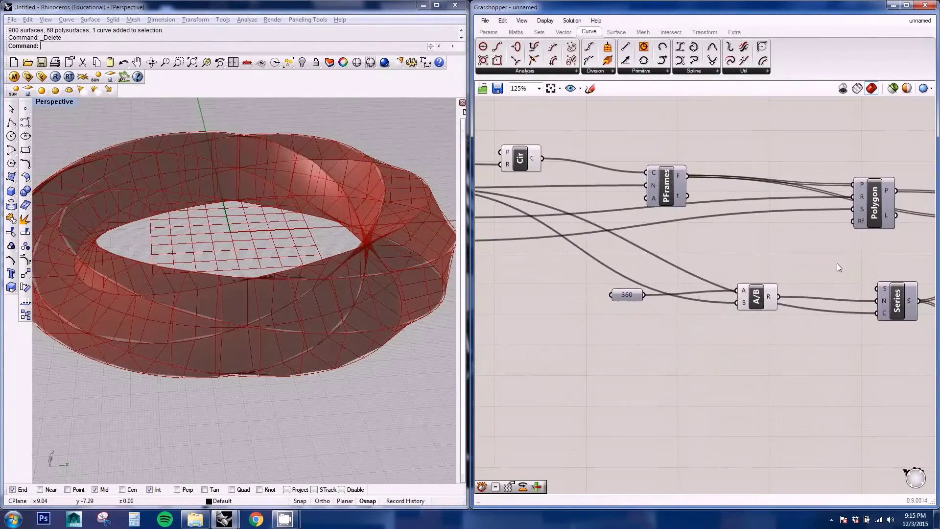
Move the 360 parameter away from the Division component, below the wires coming from the Sections slider
right_drag(619, 306, 689, 332)
drag(693, 326, 659, 363)
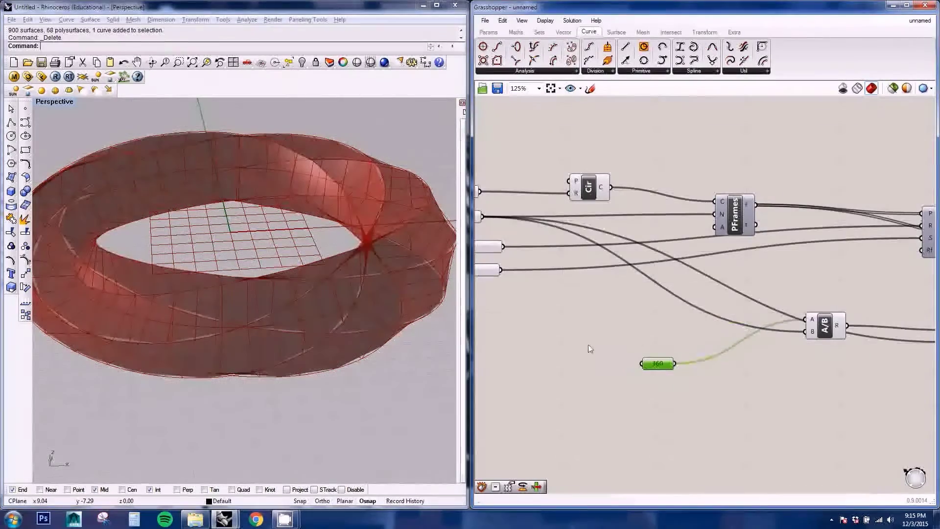
right_drag(587, 348, 661, 357)
right_click(661, 357)
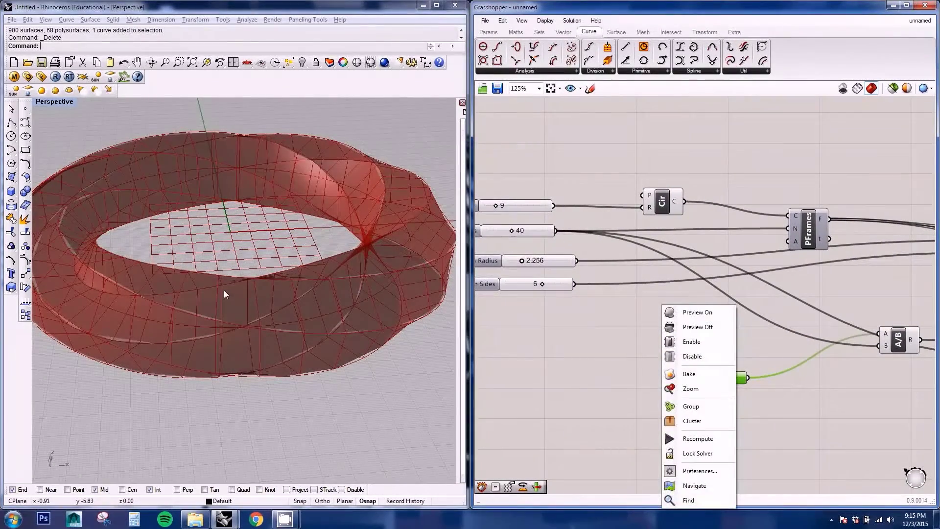
right_drag(225, 294, 266, 311)
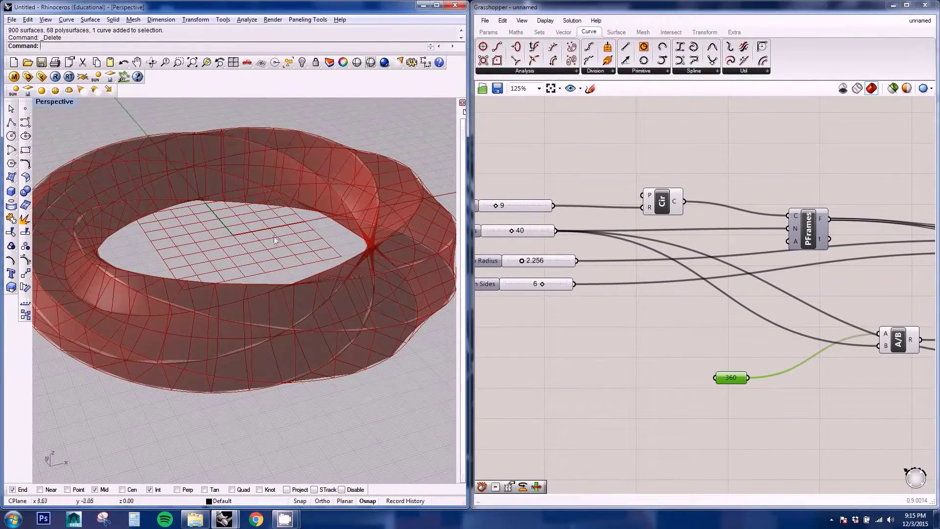
scroll(242, 279, down, 4)
scroll(199, 268, up, 2)
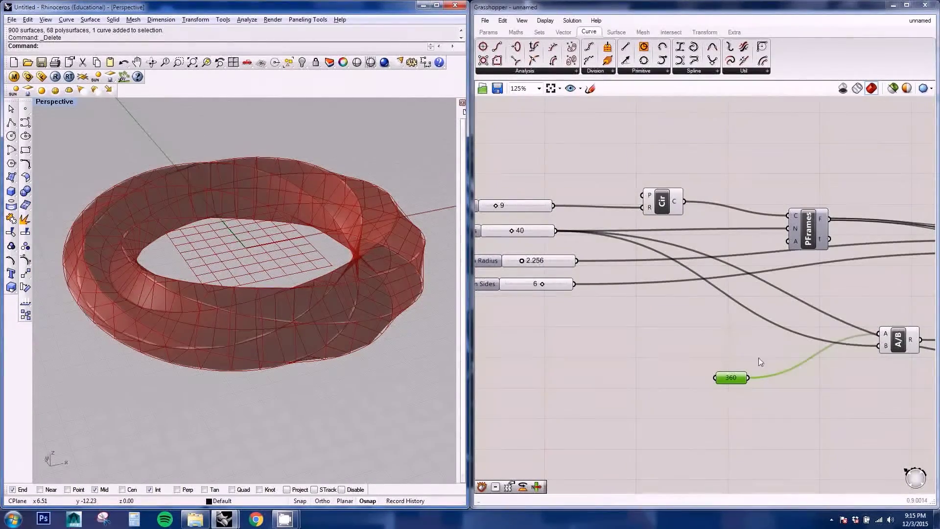
right_drag(784, 339, 720, 345)
drag(665, 380, 655, 359)
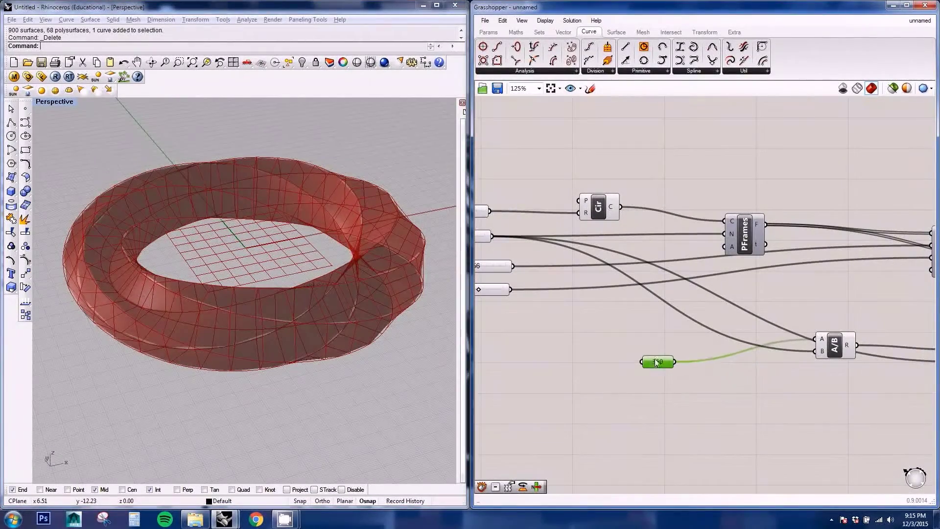
Add an integer number slider with value 2 and place it below the Polygon Sides slider
double_click(657, 341)
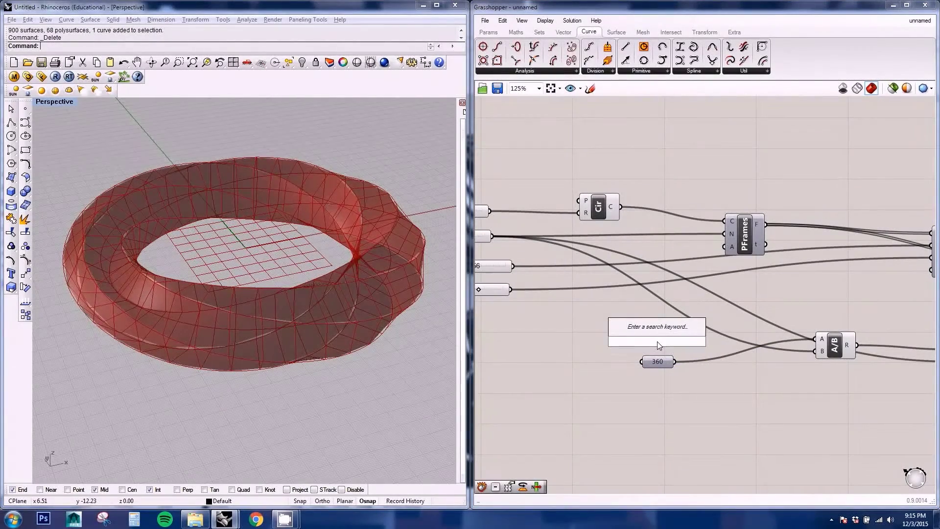
text(2)
key(Return)
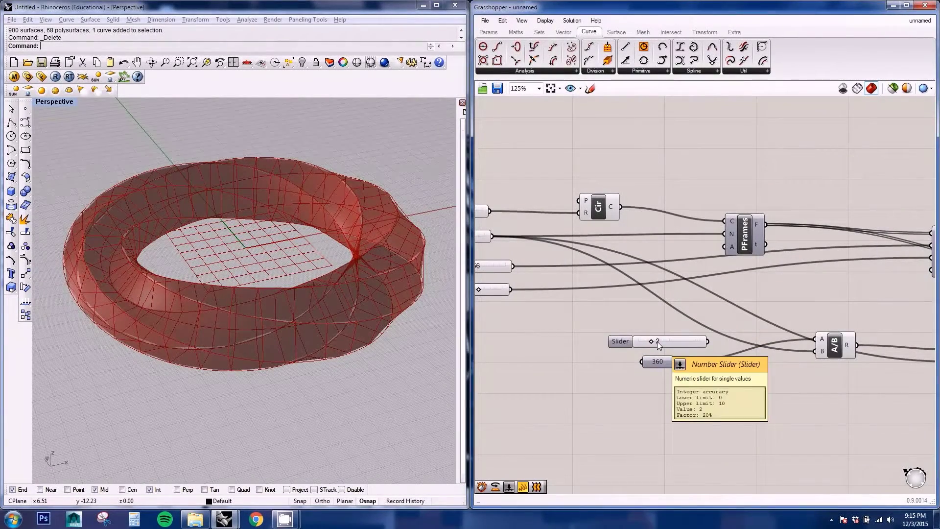
click(668, 338)
drag(668, 338, 560, 313)
right_drag(545, 314, 667, 315)
drag(659, 315, 543, 311)
Rename the new slider below Polygon Sides as Revolutions
right_click(522, 310)
text(R)
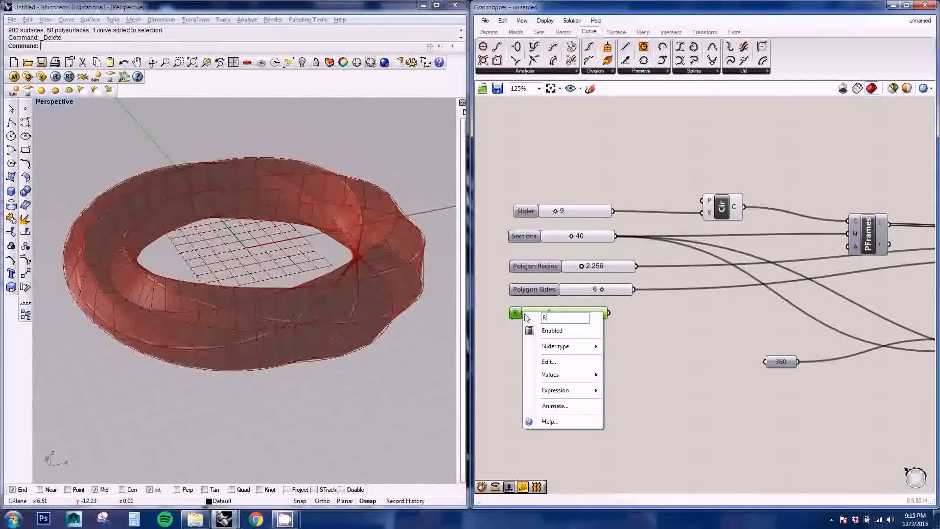
text(evolutions)
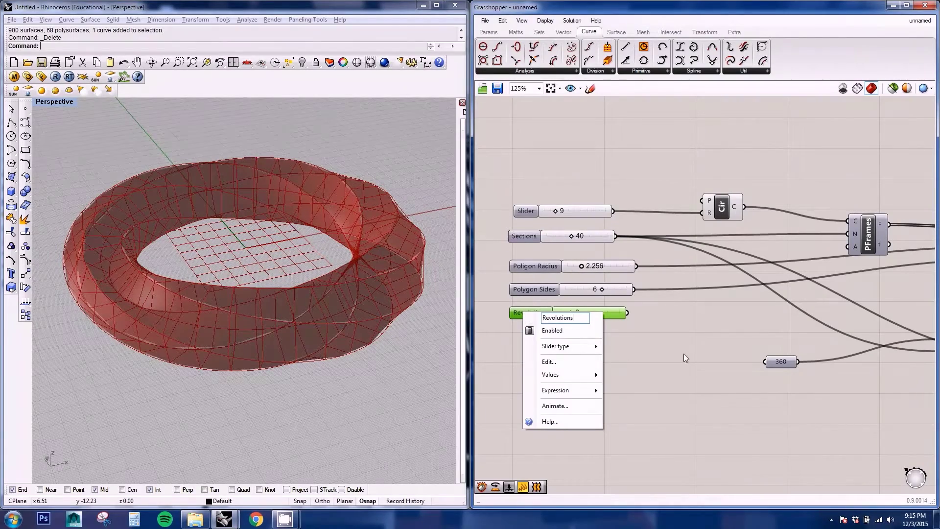
key(Return)
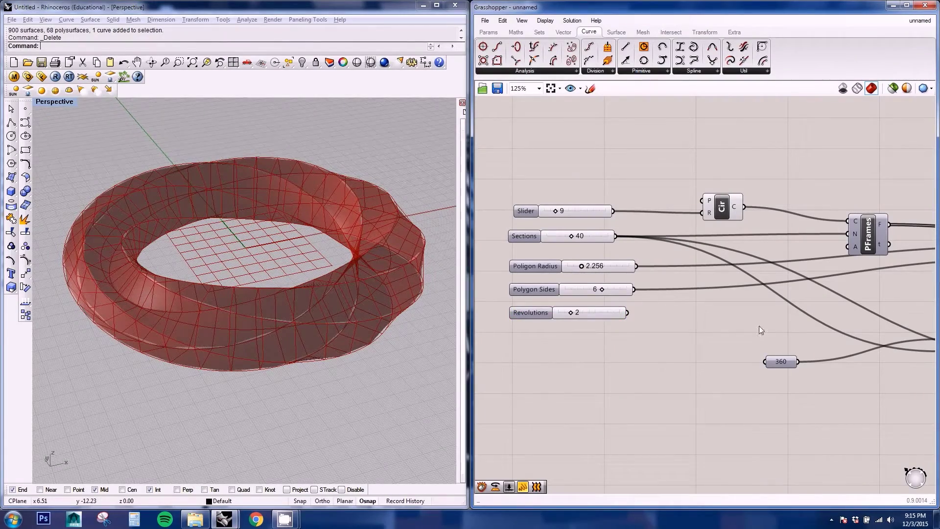
Add a Multiplication component and connect the Revolutions slider to its A input and the 360 parameter to its B input
double_click(759, 325)
text(mul)
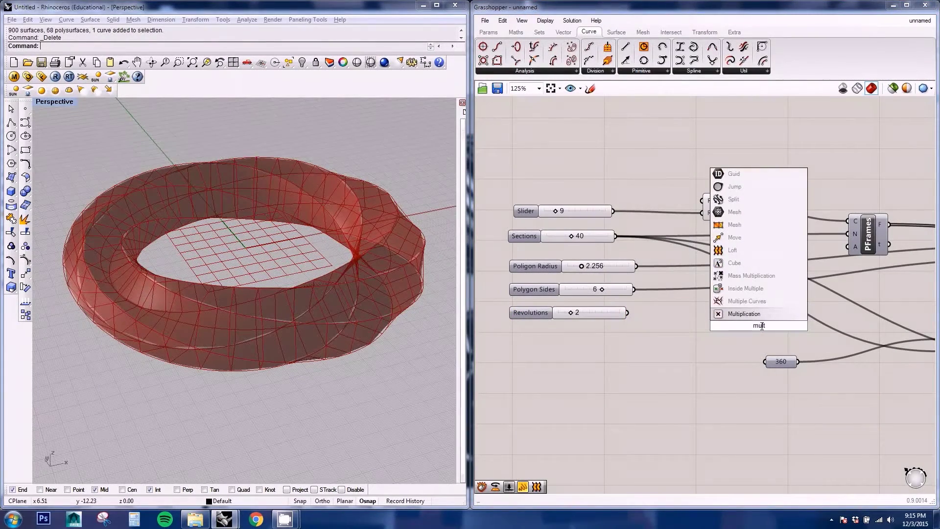
text(t)
key(Return)
drag(747, 335, 719, 349)
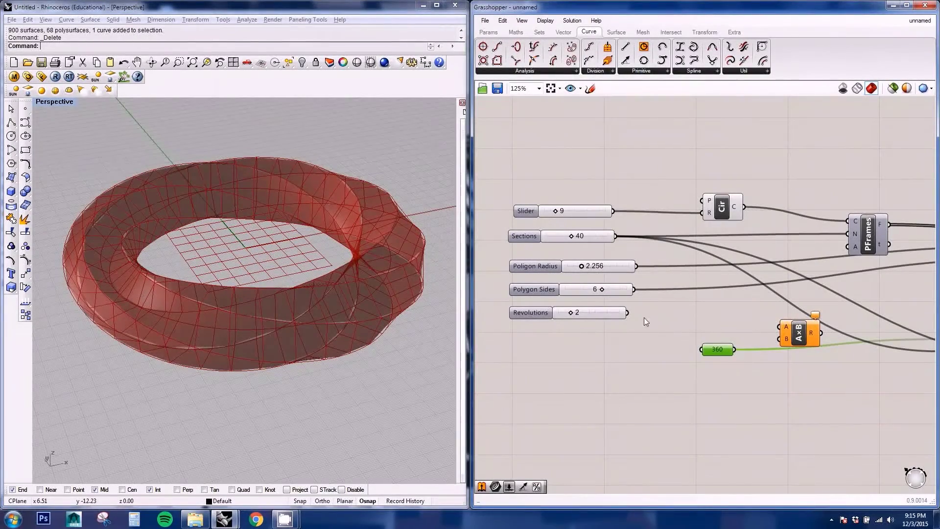
drag(627, 313, 783, 327)
drag(735, 350, 785, 338)
Connect the Multiplication component's R output to the Division component's A input, replacing the direct 360 connection
right_drag(841, 391, 741, 389)
drag(724, 333, 837, 336)
click(858, 342)
Set the Revolutions slider to 3 and slightly reduce the polygon radius
right_drag(582, 358, 718, 359)
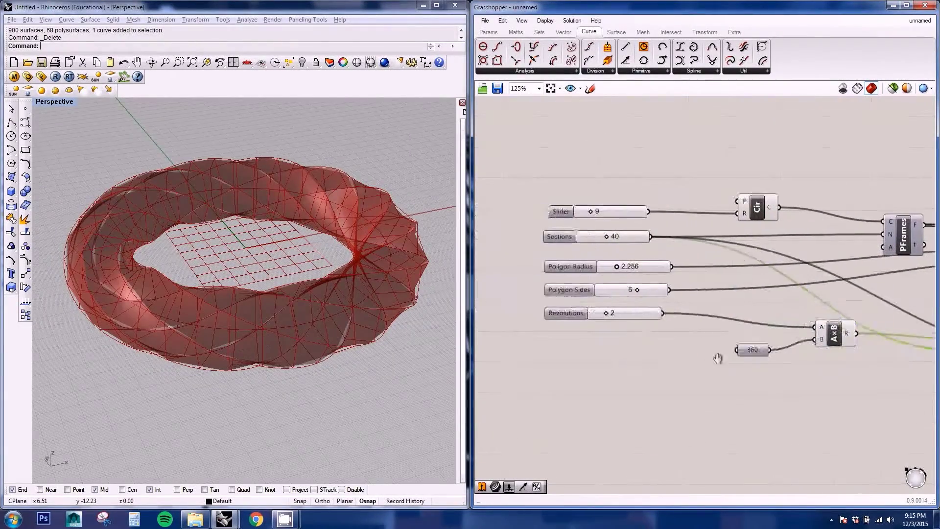
right_drag(895, 359, 881, 370)
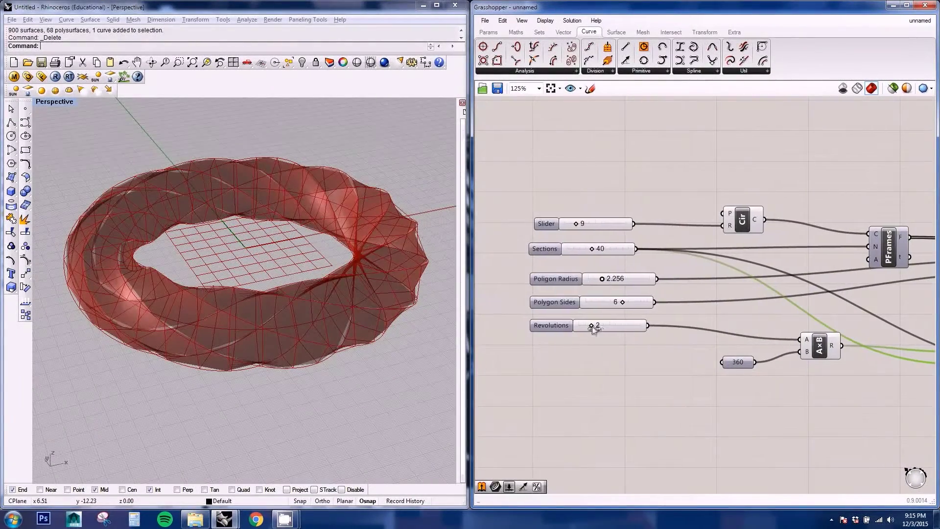
mouse_move(592, 324)
mouse_down()
mouse_move(560, 330)
mouse_move(618, 331)
mouse_move(599, 334)
mouse_up()
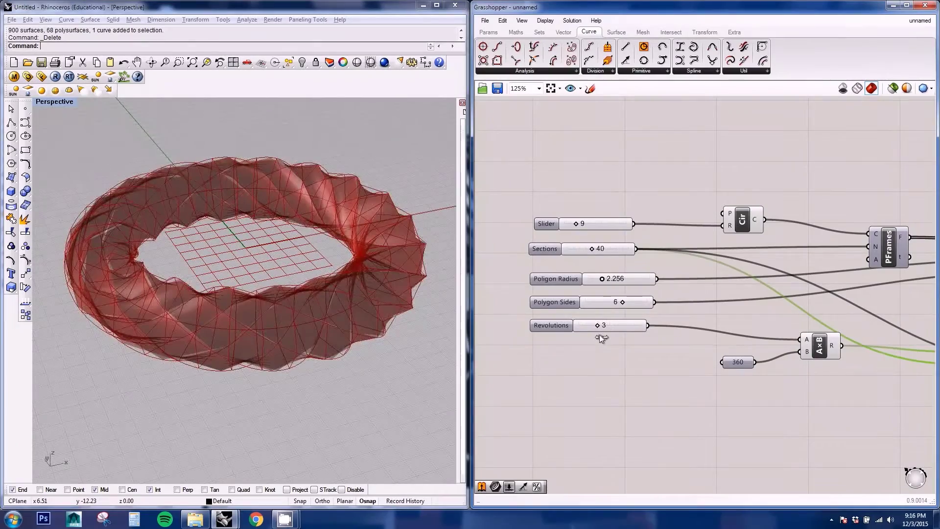
right_drag(104, 253, 248, 273)
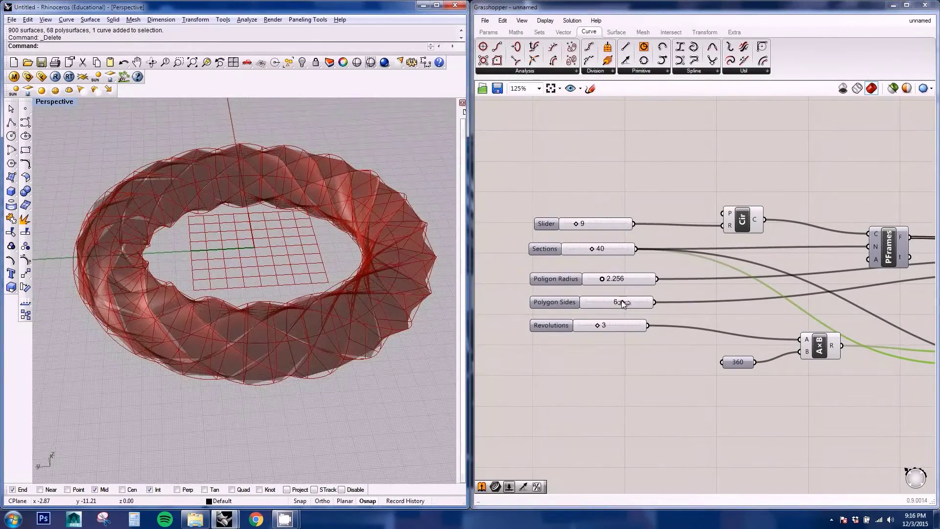
drag(622, 303, 597, 280)
Examine the Rotate and Loft end of the definition and the twisted ring in the perspective viewport
right_drag(724, 271, 661, 274)
scroll(663, 273, down, 2)
right_drag(783, 240, 679, 230)
right_drag(892, 252, 714, 262)
right_click(714, 262)
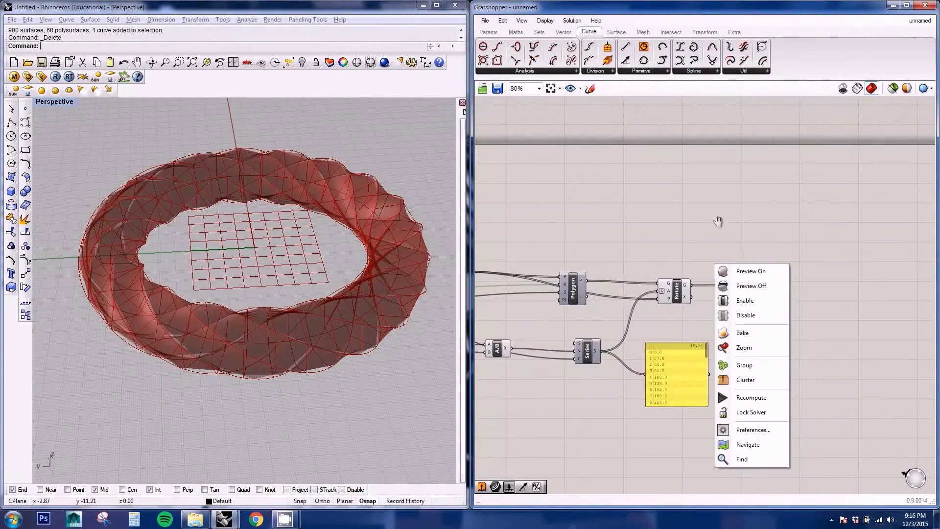
click(717, 221)
right_drag(785, 276, 774, 280)
scroll(774, 280, up, 2)
right_drag(676, 281, 707, 329)
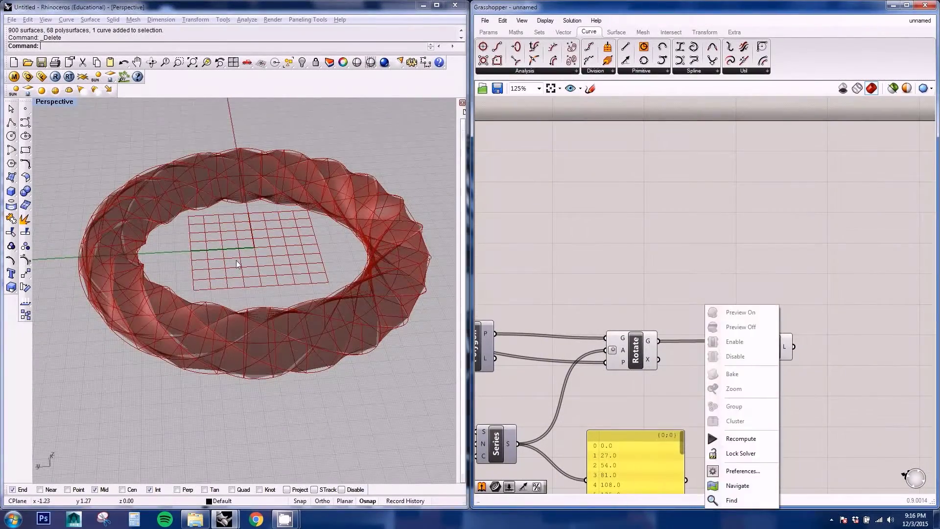
right_drag(235, 260, 267, 281)
scroll(266, 282, down, 2)
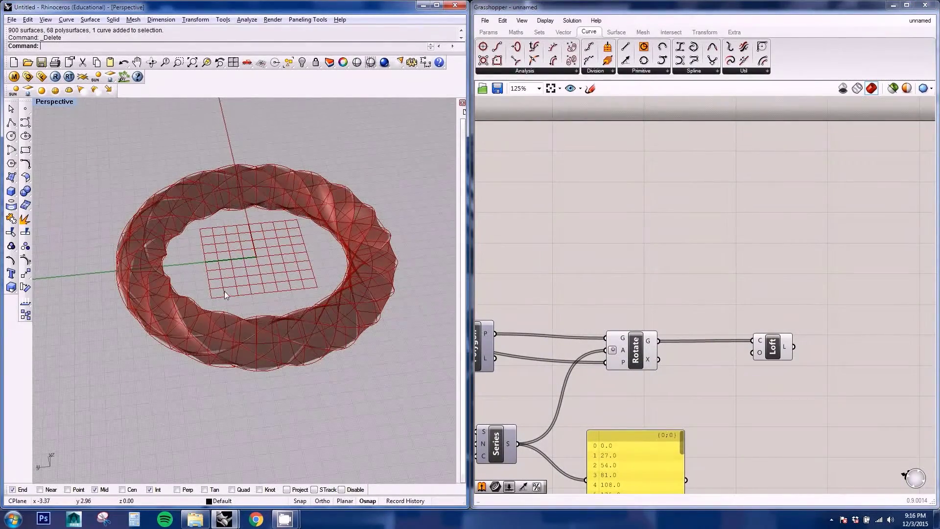
scroll(283, 343, down, 4)
scroll(215, 187, up, 8)
scroll(278, 235, down, 2)
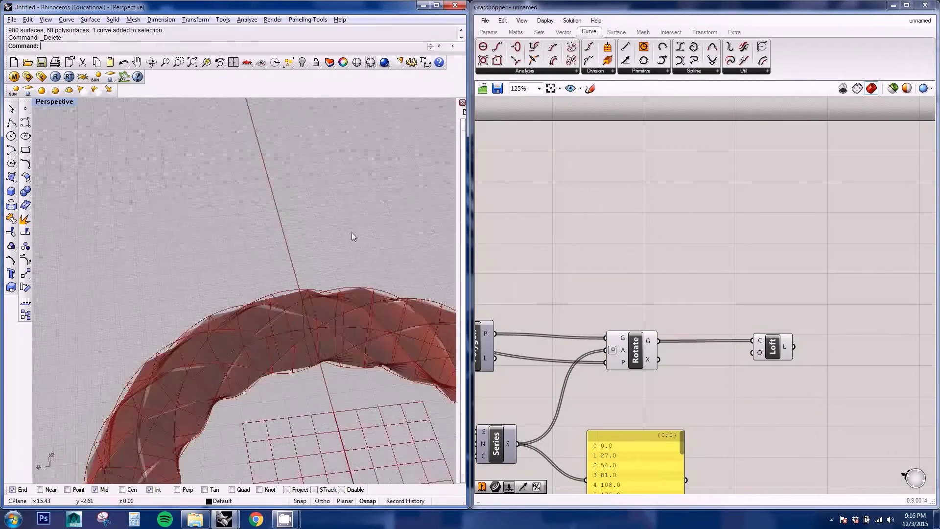
Draw a small closed freeform control-point curve across the red axis, outside the ring, in the Rhino viewport
right_drag(351, 232, 187, 249)
right_drag(231, 338, 313, 192)
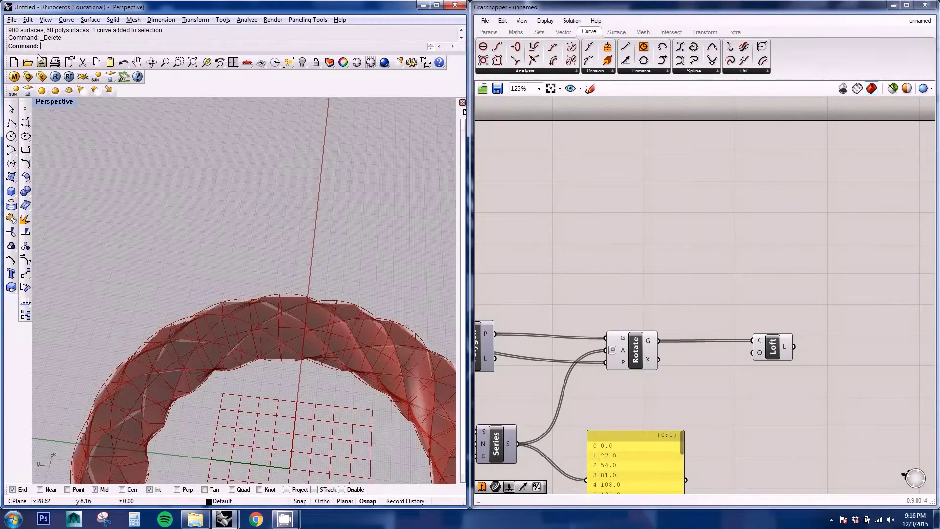
click(11, 122)
click(328, 207)
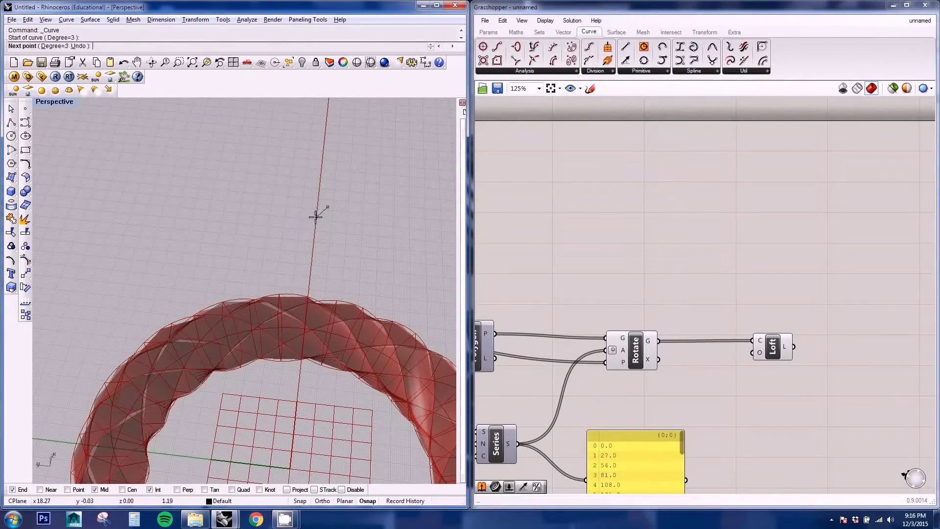
click(309, 214)
click(291, 203)
click(278, 215)
click(277, 233)
click(309, 239)
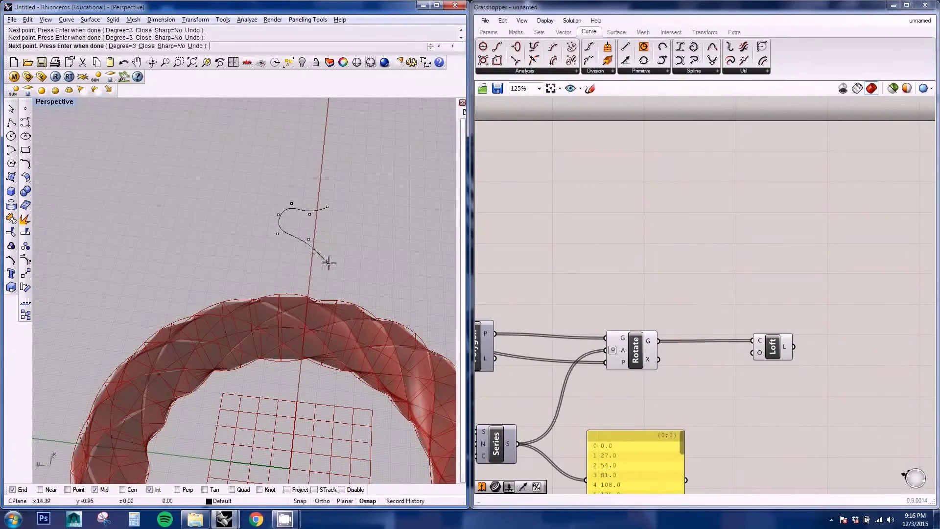
click(327, 262)
click(343, 256)
click(326, 207)
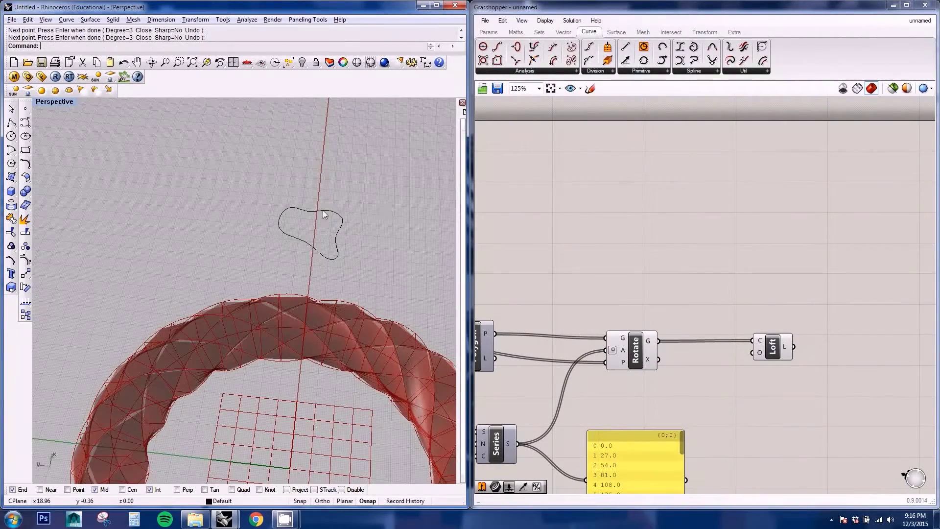
Show the closed curve's control points and move some of them to reshape its outline
right_drag(322, 210, 331, 228)
click(316, 252)
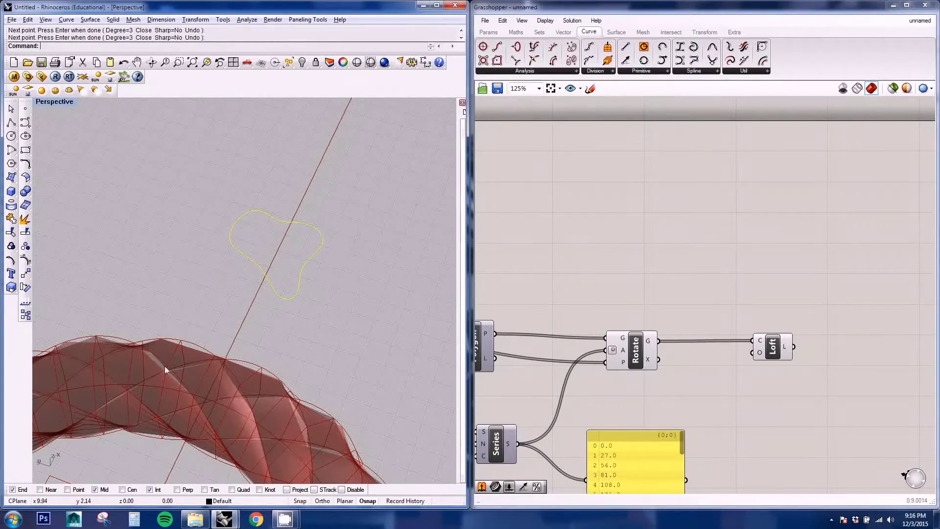
right_drag(164, 365, 204, 386)
right_drag(596, 280, 665, 263)
right_drag(146, 340, 160, 363)
scroll(239, 317, up, 3)
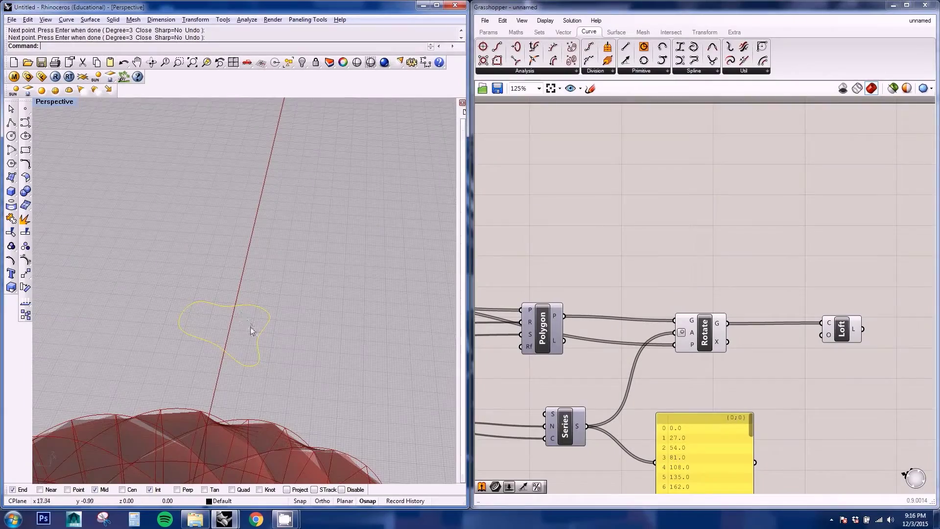
key(F10)
drag(236, 321, 282, 342)
right_drag(237, 345, 187, 345)
scroll(285, 340, down, 5)
right_drag(281, 346, 307, 337)
Add a Curve parameter to the Grasshopper canvas above the Polygon component
right_drag(602, 278, 682, 269)
scroll(666, 258, down, 2)
click(684, 218)
double_click(683, 216)
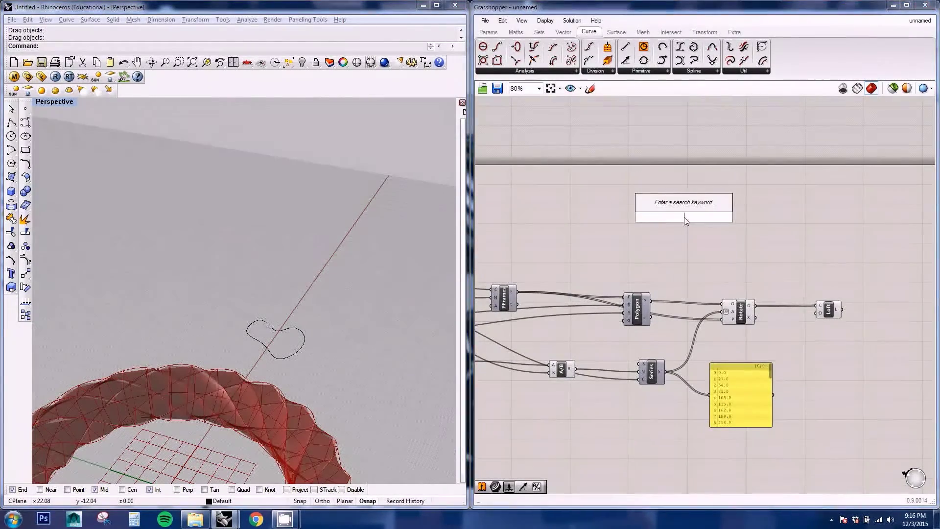
text(cu)
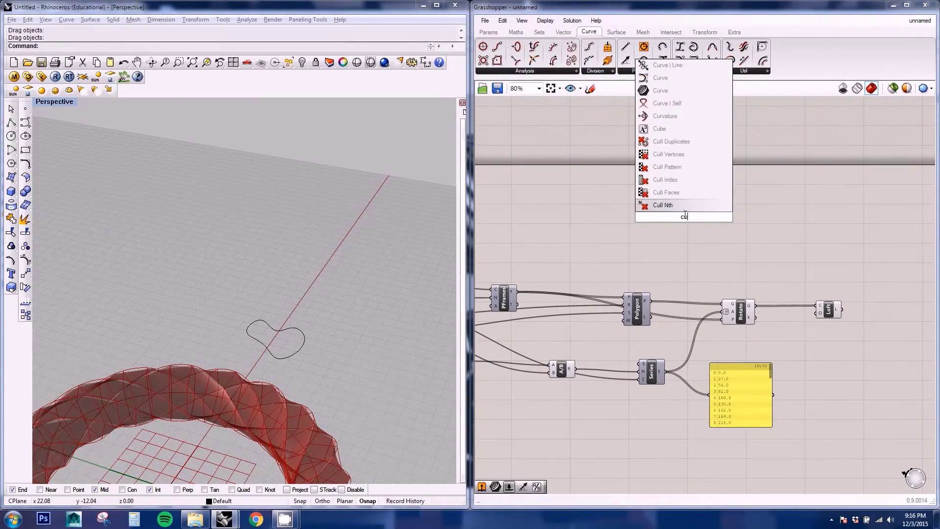
text(r)
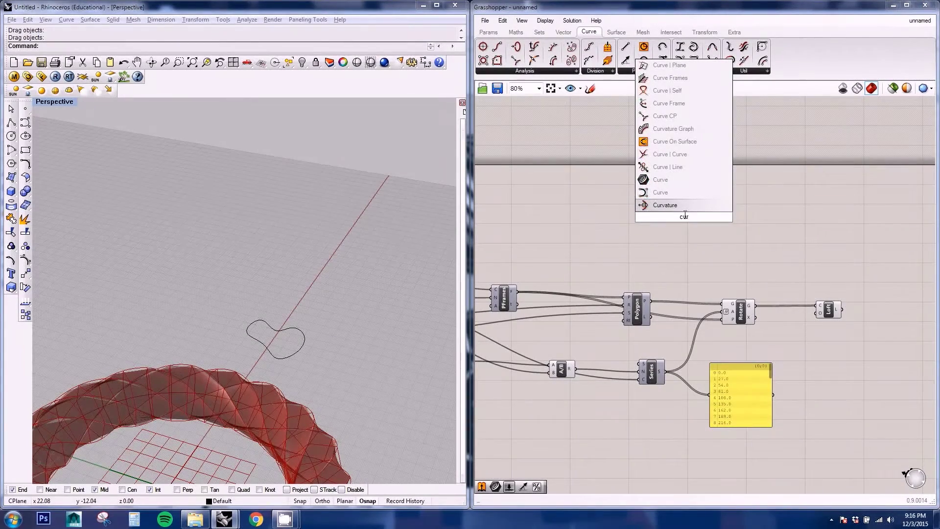
click(666, 177)
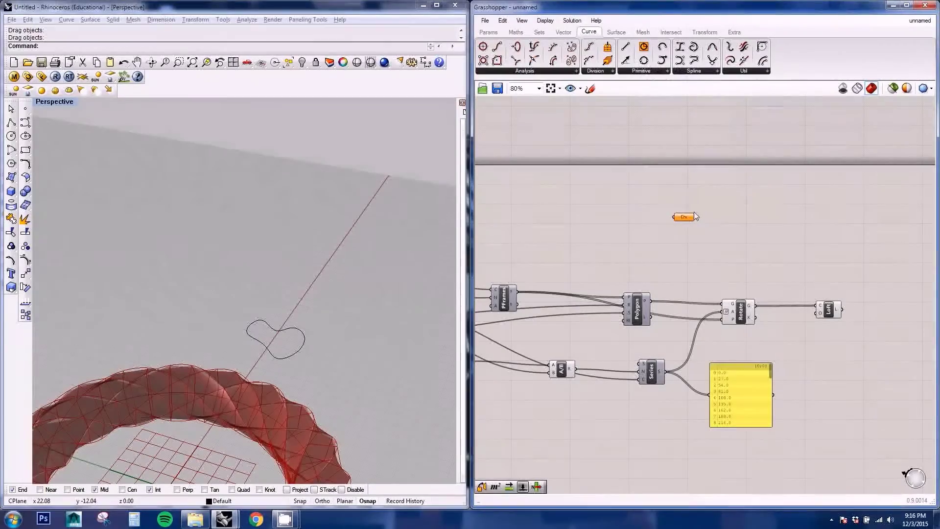
Reference the closed freeform curve from Rhino as the single curve of the Curve parameter
right_click(684, 218)
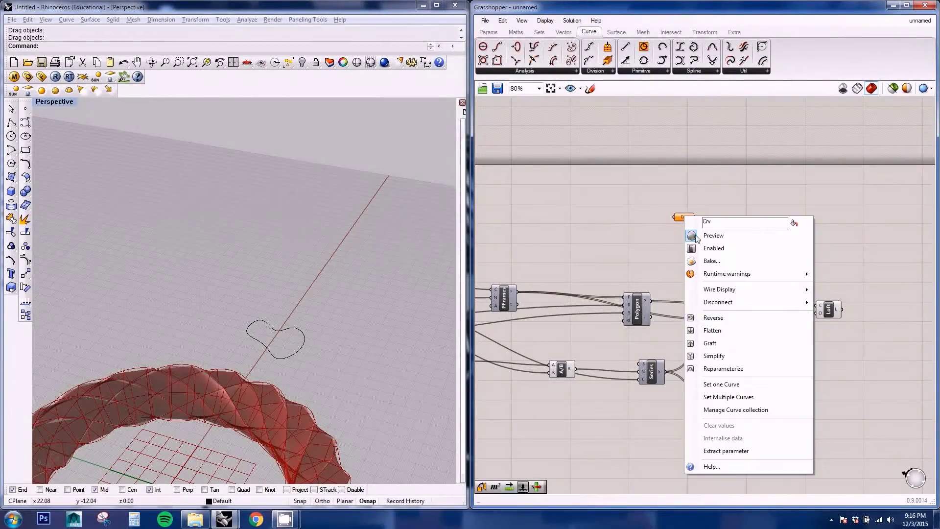
click(735, 387)
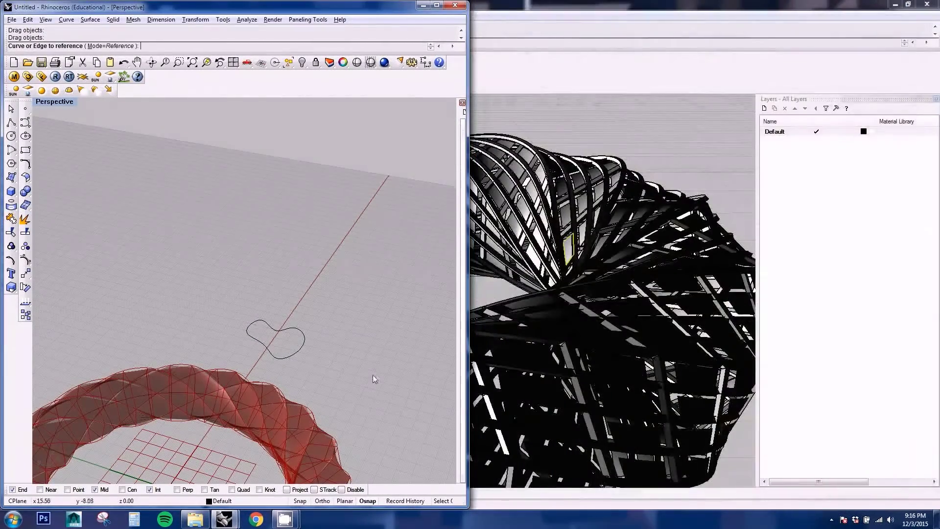
click(270, 328)
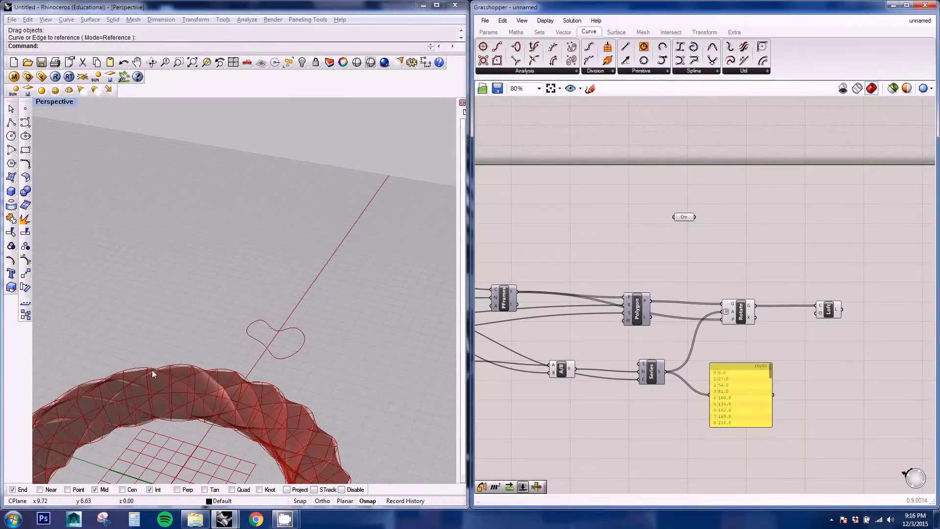
right_drag(152, 369, 323, 309)
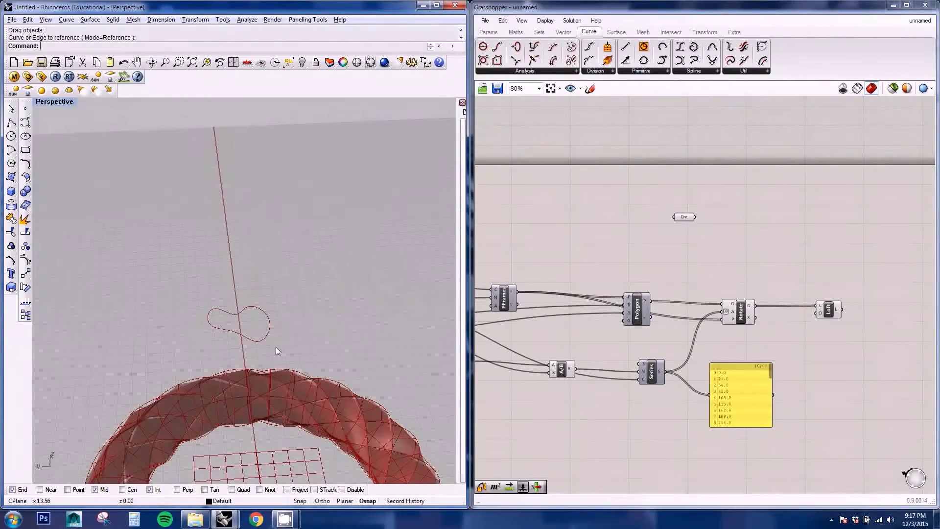
click(684, 217)
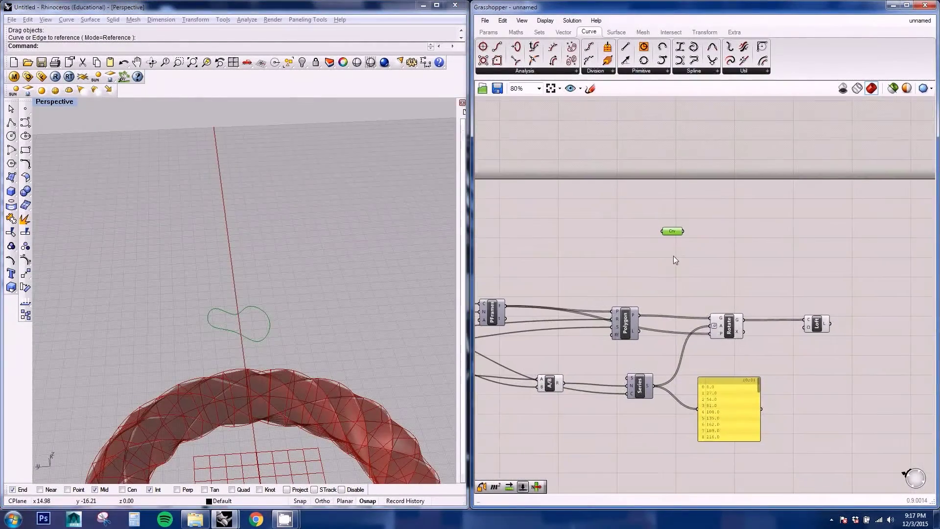
Shift the Curve parameter to make room and add an Orient component beside it, above the Polygon and Rotate components
scroll(672, 240, up, 3)
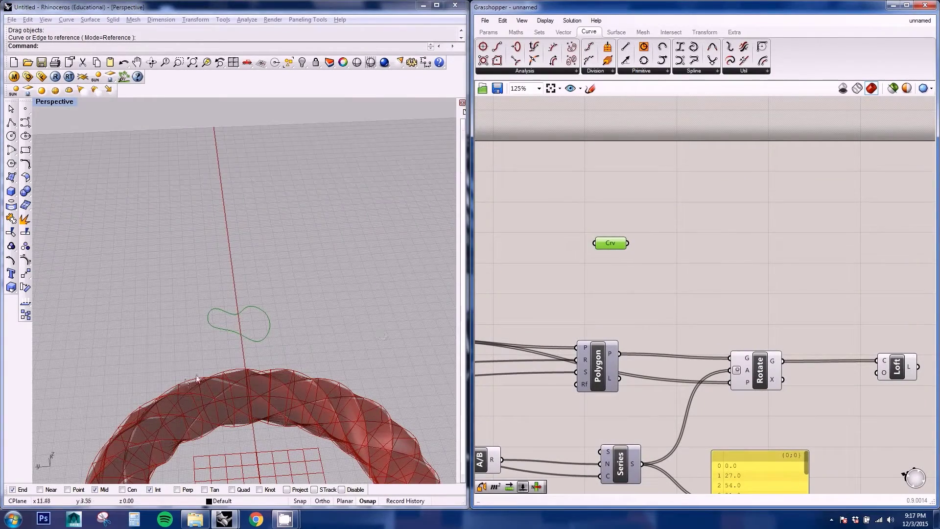
right_drag(197, 380, 190, 360)
scroll(171, 346, down, 2)
right_drag(691, 274, 753, 230)
drag(713, 206, 658, 205)
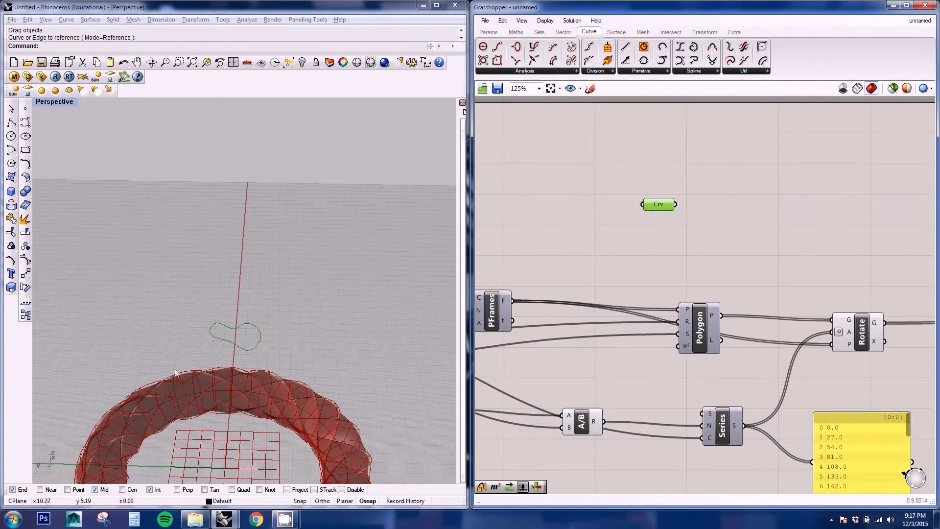
scroll(260, 321, down, 3)
right_drag(238, 345, 248, 343)
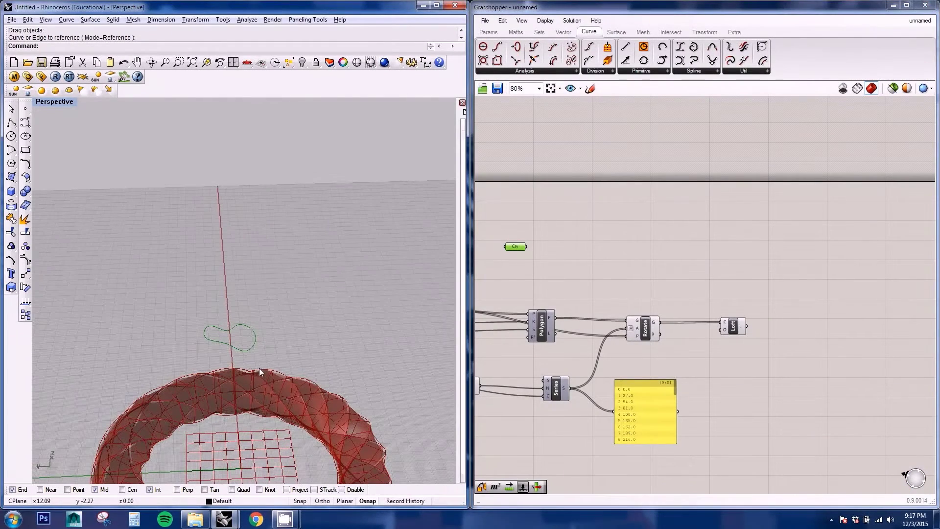
scroll(602, 279, up, 3)
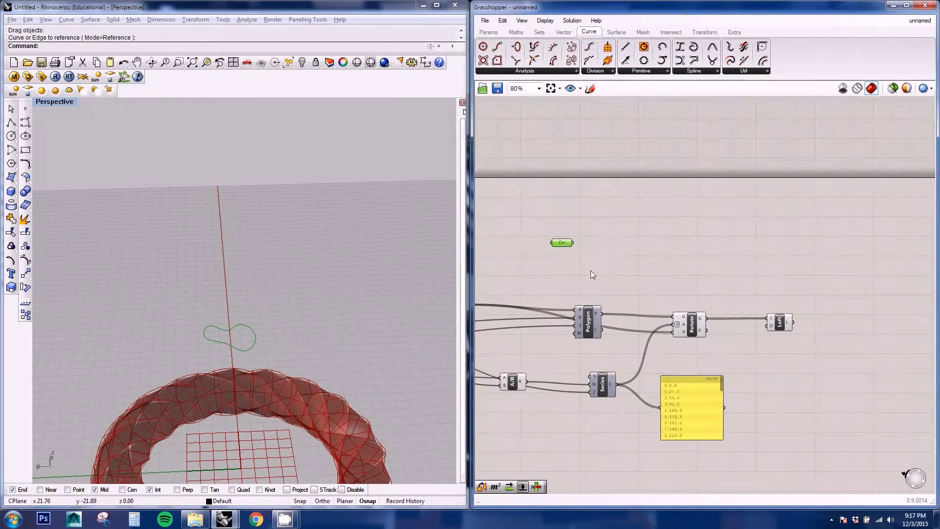
double_click(636, 251)
text(orien)
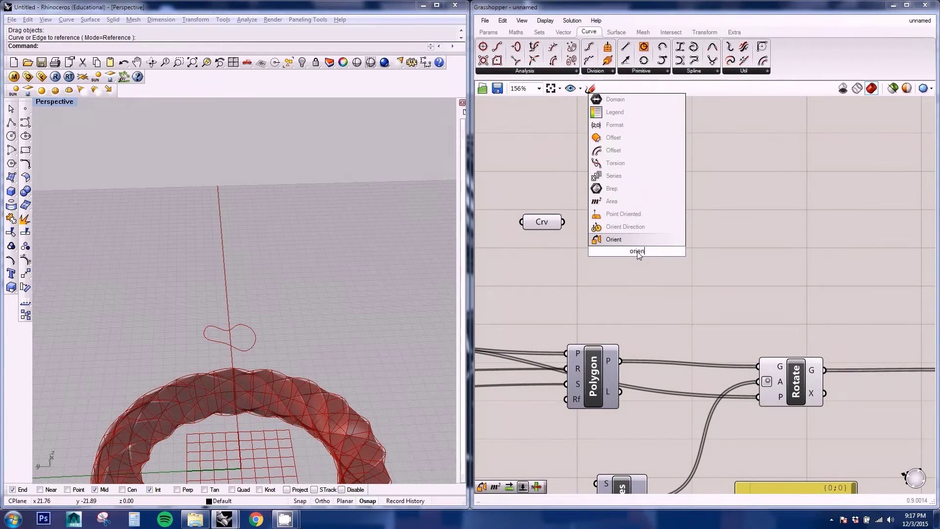
click(637, 240)
drag(634, 253, 735, 242)
right_drag(655, 251, 726, 247)
Wire the Curve parameter into Orient's G and A inputs and the PFrames frames output into its B input
drag(632, 224, 787, 223)
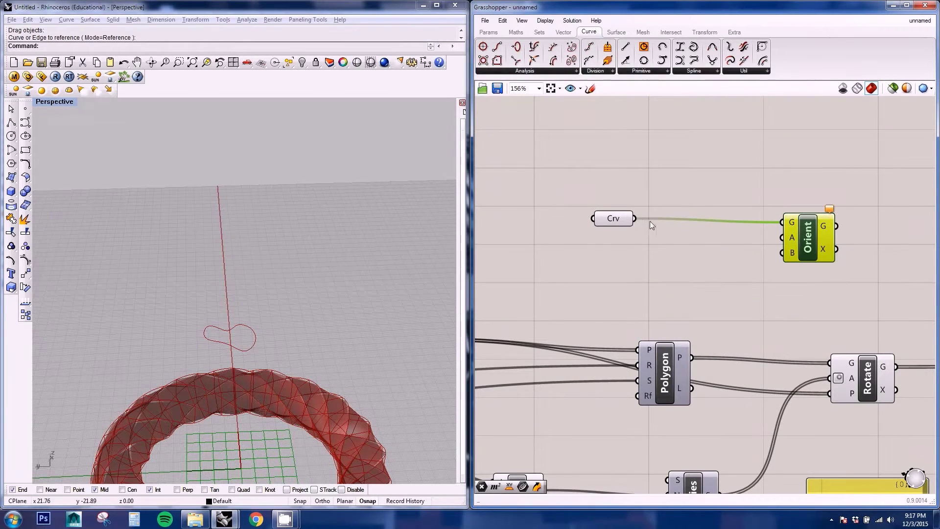
drag(730, 231, 782, 236)
scroll(743, 243, down, 2)
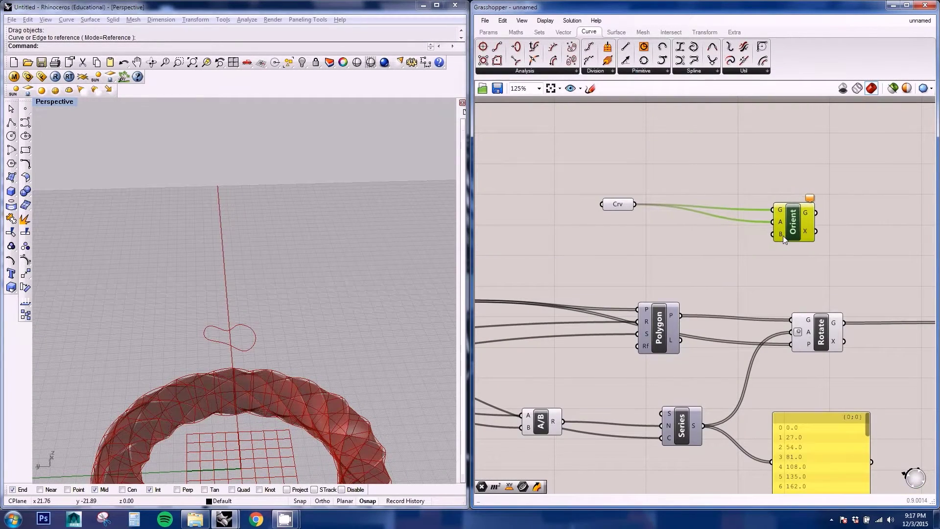
right_drag(526, 320, 616, 286)
drag(562, 269, 862, 200)
Examine how the copies of the freeform curve sit around the ring relative to the existing loft
right_drag(224, 359, 251, 324)
scroll(330, 425, up, 3)
right_drag(330, 424, 308, 379)
right_drag(117, 325, 245, 357)
right_drag(286, 387, 210, 328)
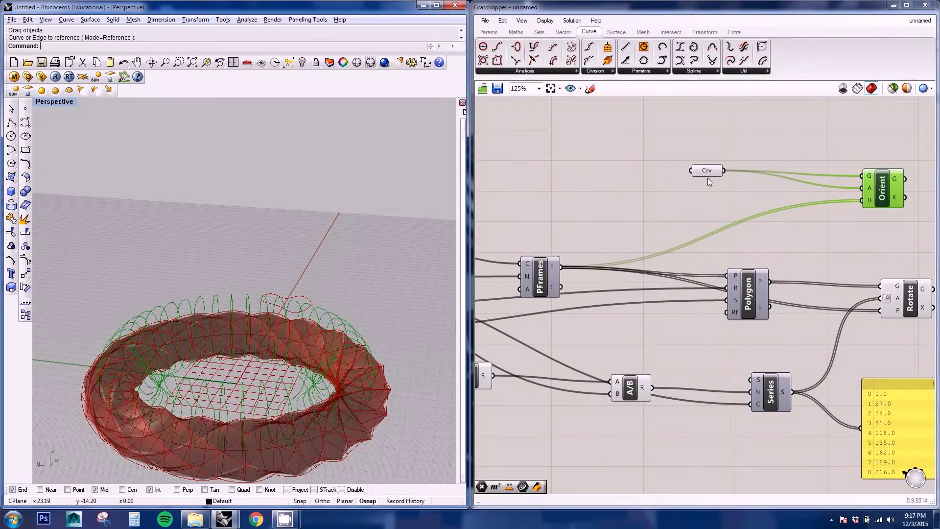
right_drag(309, 385, 225, 346)
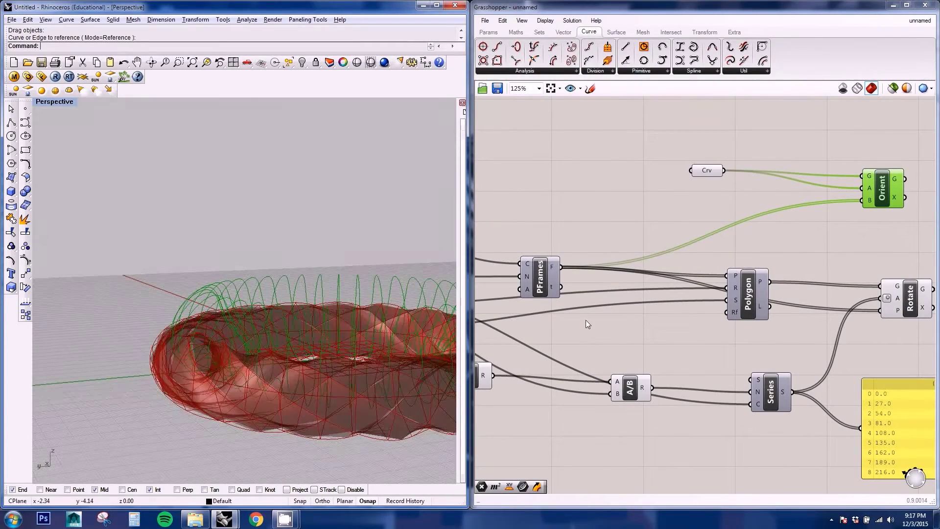
right_drag(789, 179, 738, 234)
right_drag(846, 290, 767, 270)
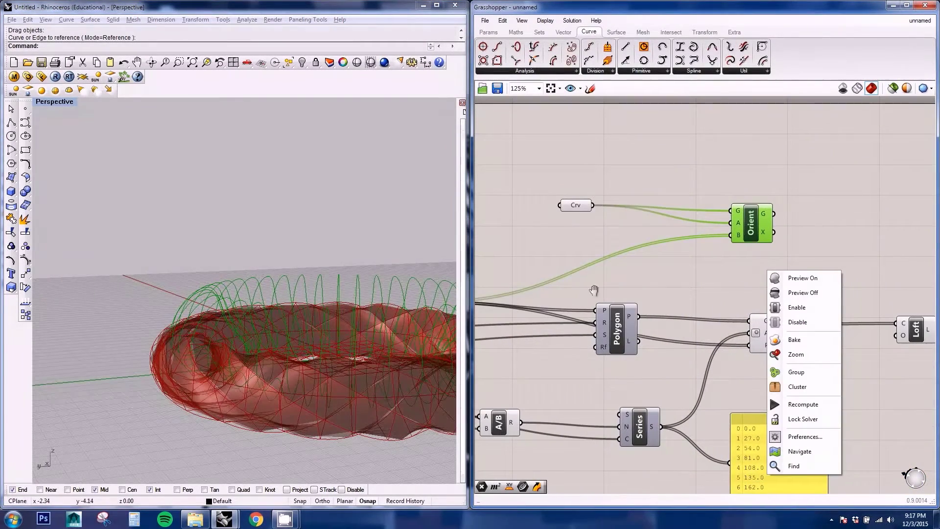
click(677, 142)
right_drag(788, 202, 722, 195)
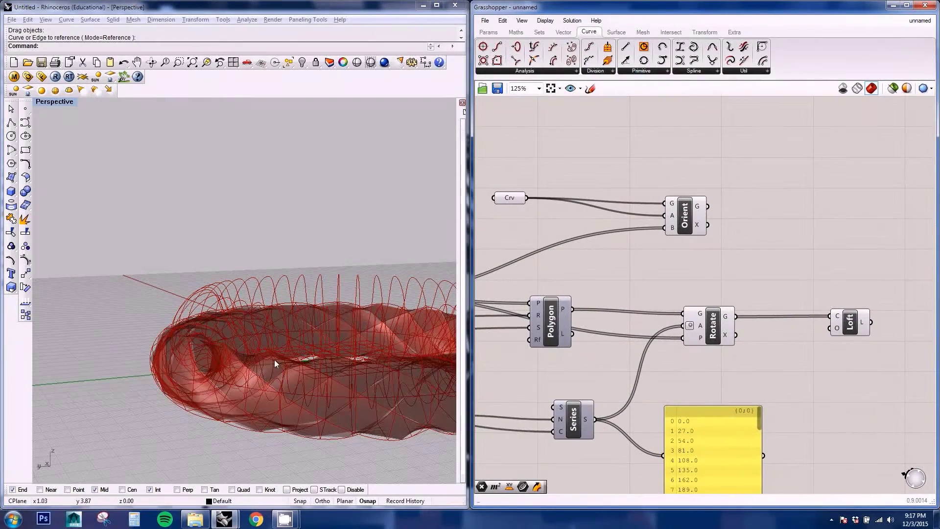
right_drag(552, 215, 612, 224)
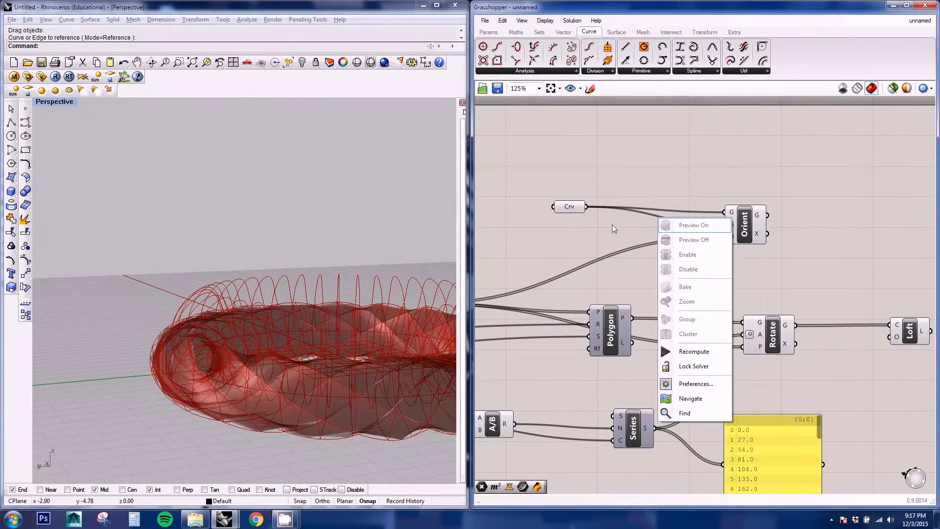
Add an Area component between the Curve parameter and Orient, feeding it the curve and wiring its centroid into Orient's A input in place of the curve
double_click(598, 231)
text(area)
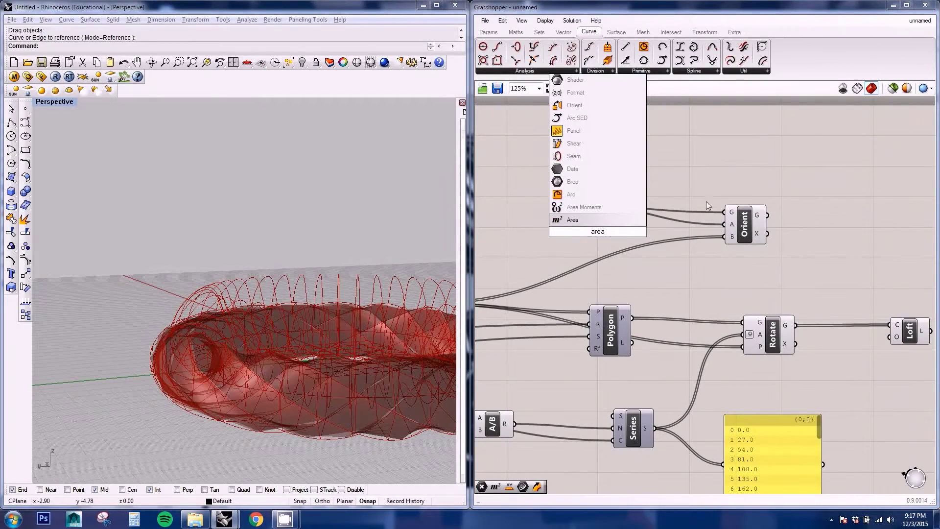
click(573, 220)
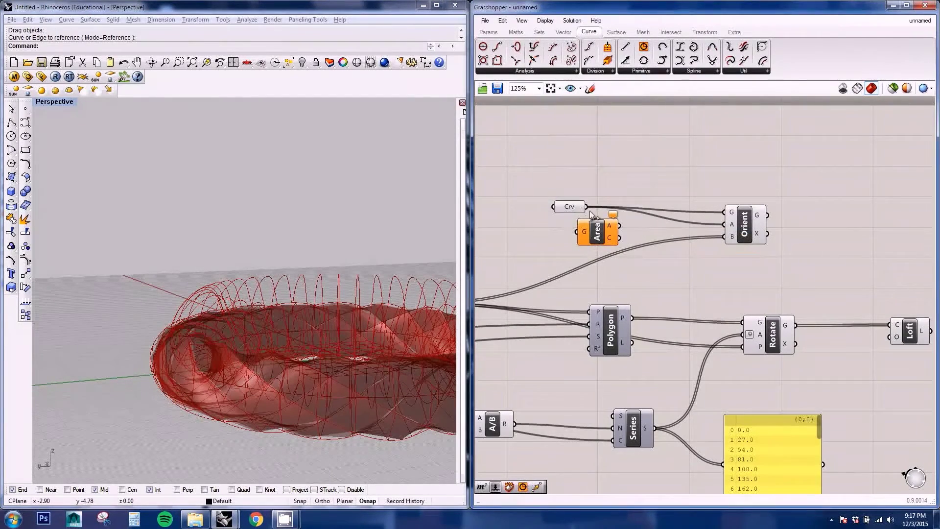
drag(579, 206, 512, 212)
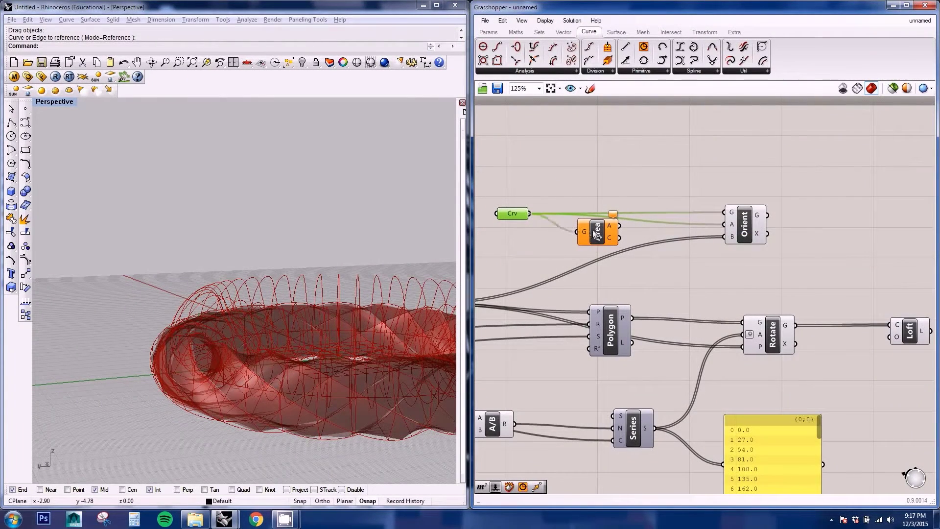
drag(531, 217, 728, 226)
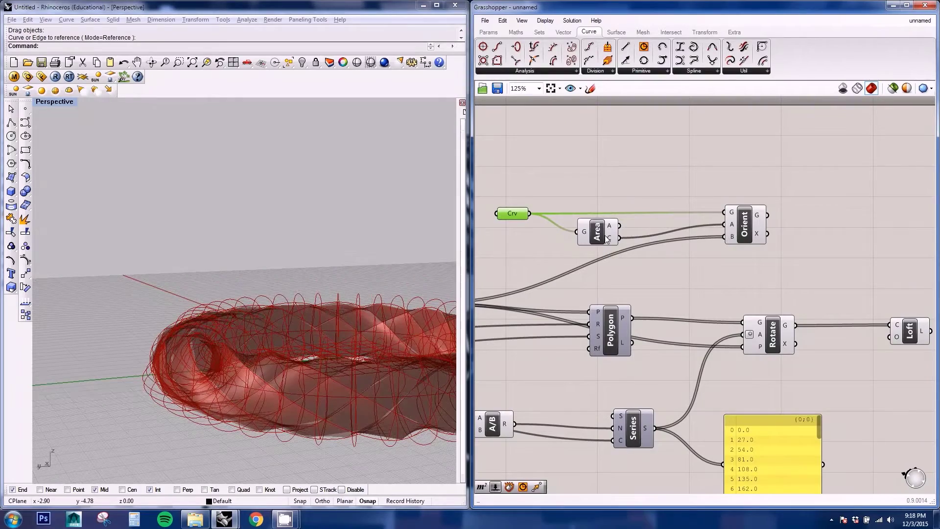
drag(599, 237, 631, 226)
Show the section curve's control points in Rhino and pull the tip of its larger lobe away from the ring
right_drag(212, 275, 206, 348)
scroll(242, 220, up, 4)
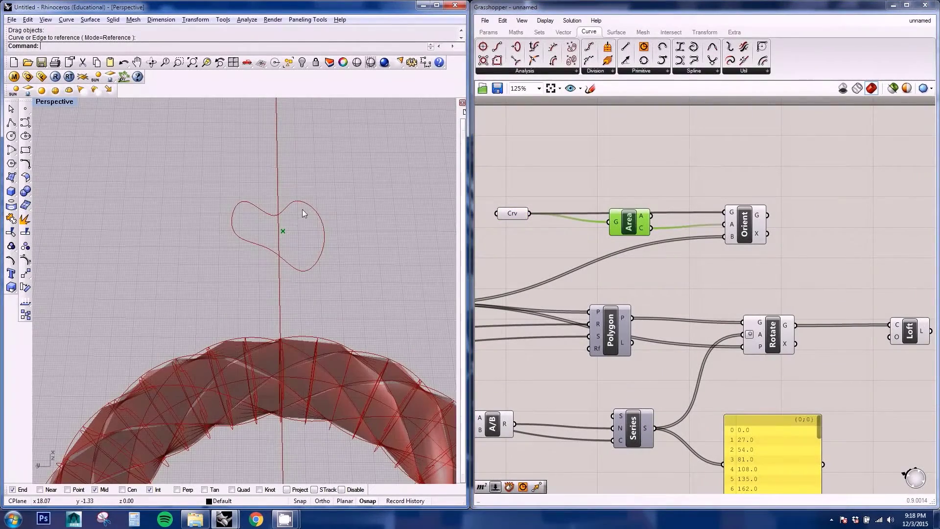
click(302, 256)
scroll(282, 229, down, 4)
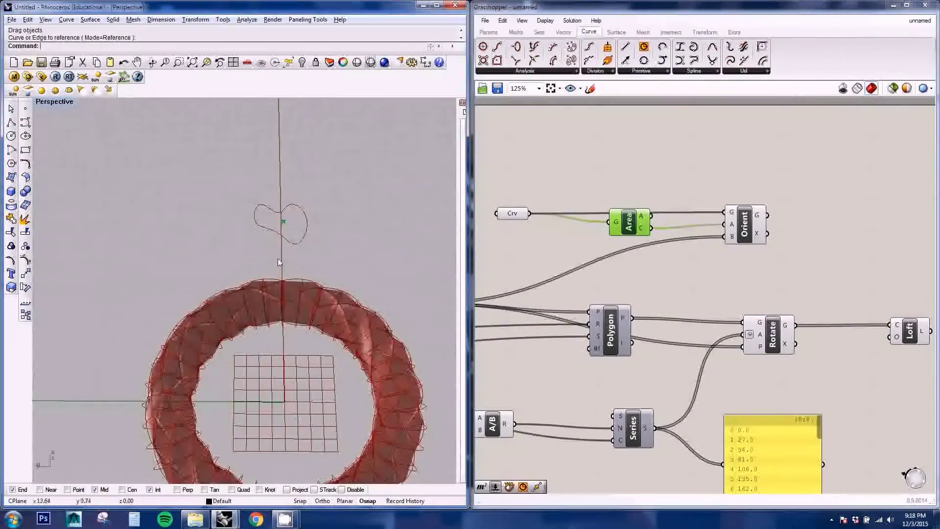
key(F10)
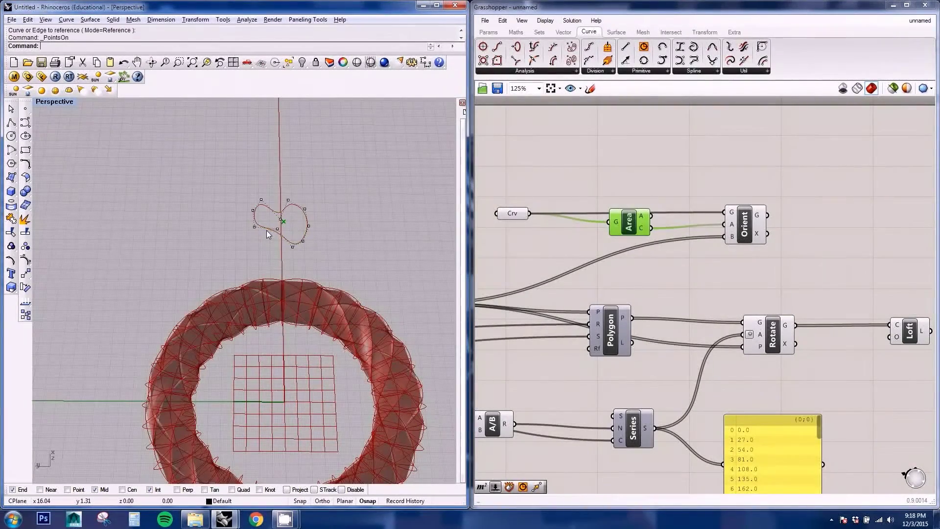
click(278, 230)
drag(278, 230, 263, 245)
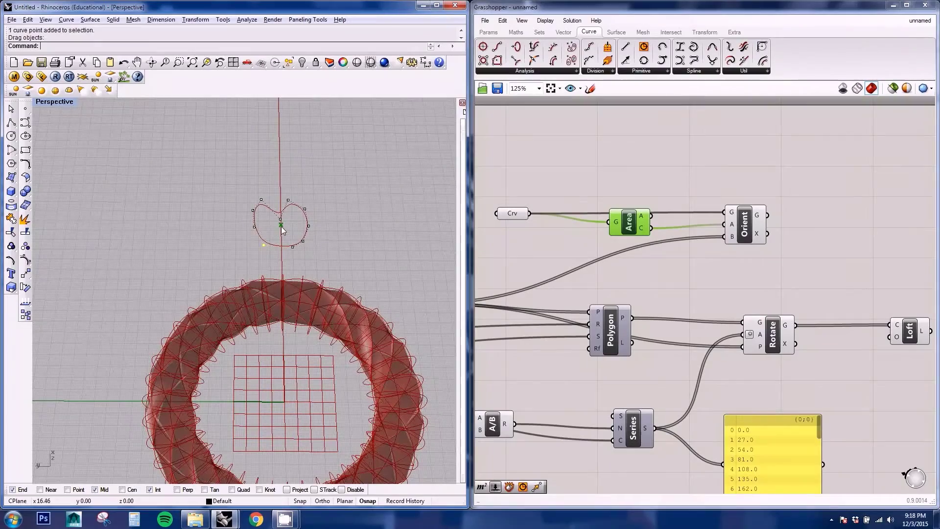
drag(288, 200, 292, 182)
drag(264, 245, 274, 228)
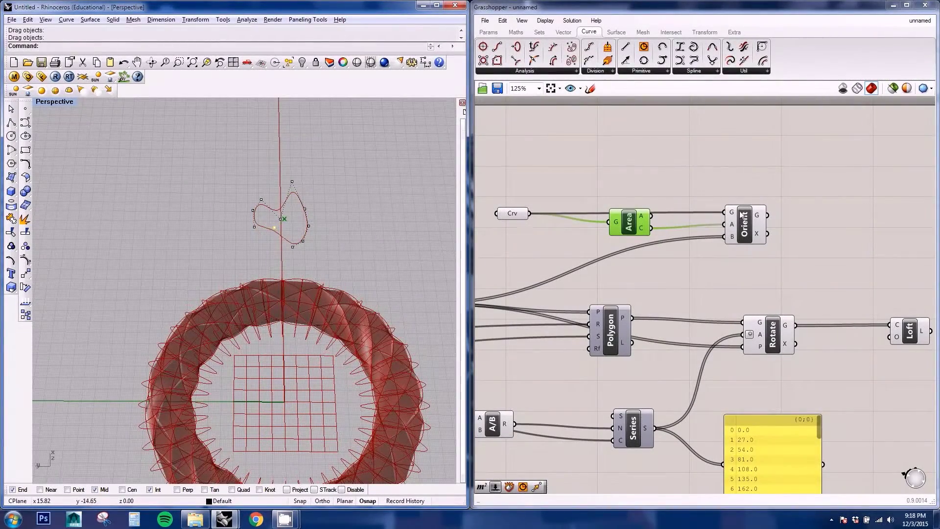
Space out Orient and Rotate and wire Orient's geometry output into Rotate's G input, replacing the Polygon connection
right_drag(336, 243, 423, 309)
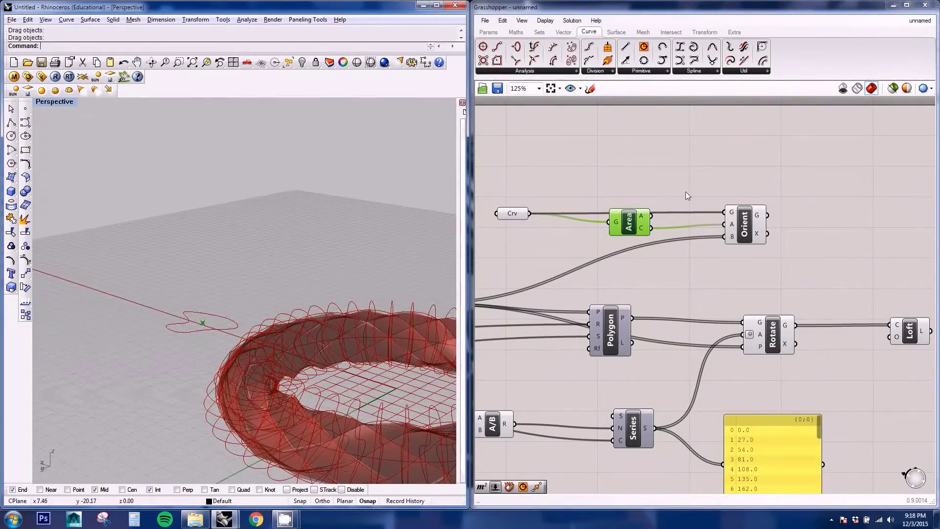
click(760, 210)
right_drag(682, 319, 606, 249)
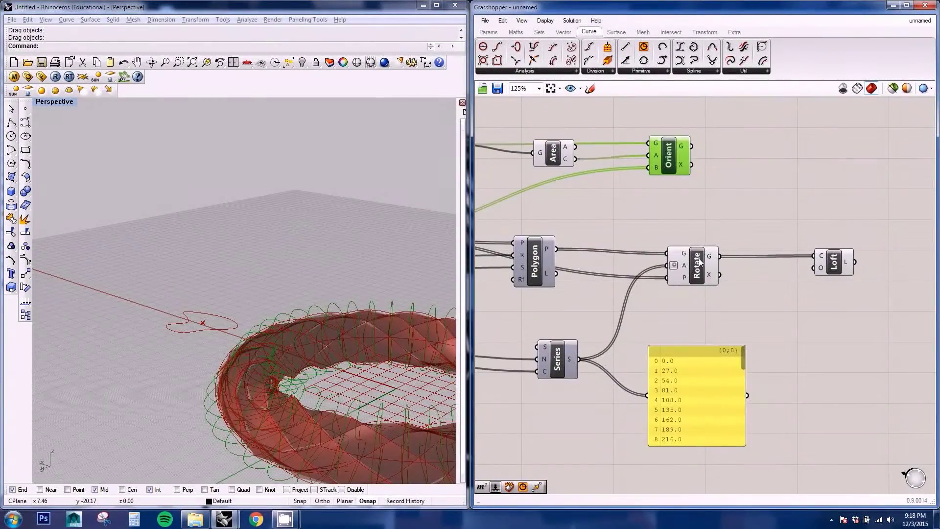
click(715, 258)
drag(670, 156, 644, 161)
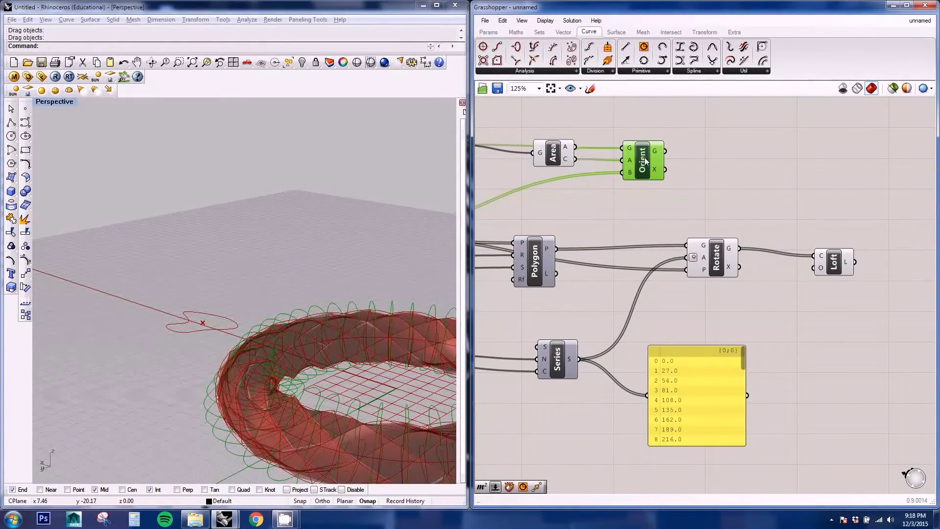
right_drag(571, 171, 588, 191)
click(715, 159)
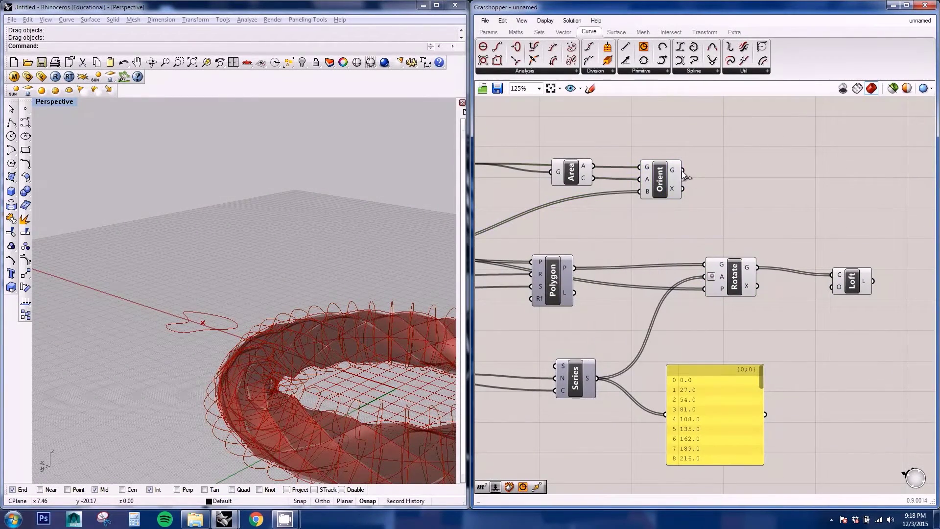
drag(707, 237, 705, 265)
Examine the twisted loft built from the custom section, from above, from the side and close up
right_drag(347, 351, 201, 330)
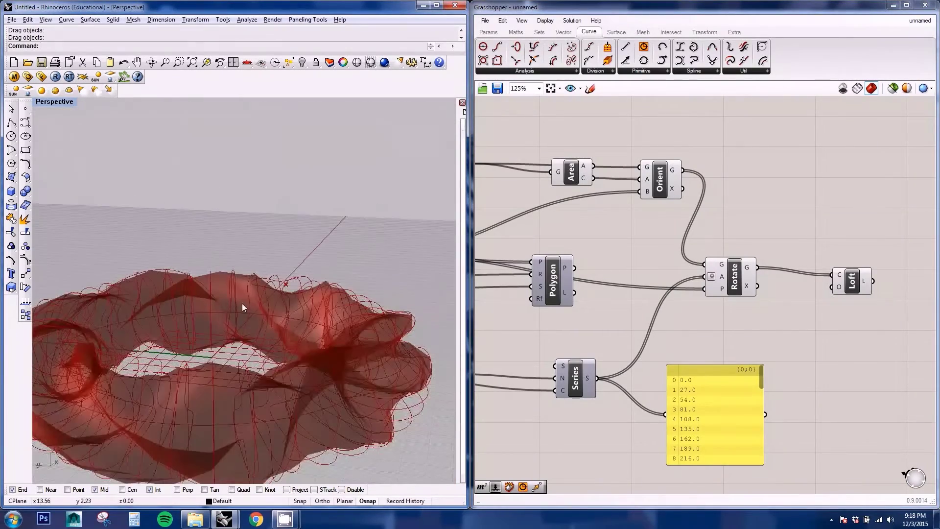
right_drag(206, 399, 255, 335)
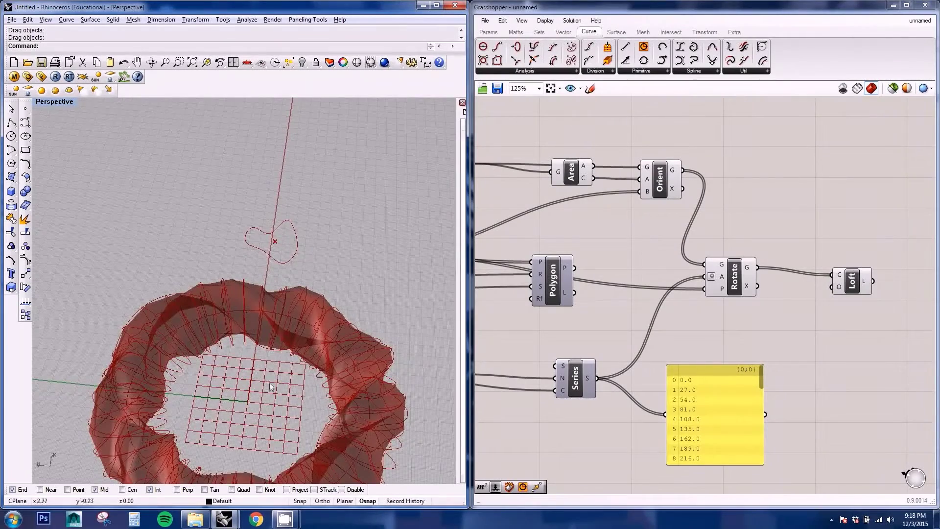
mouse_move(270, 386)
right_down()
mouse_move(181, 328)
mouse_move(319, 309)
mouse_move(274, 313)
mouse_move(269, 325)
mouse_move(325, 325)
mouse_move(274, 316)
mouse_move(260, 294)
mouse_move(260, 327)
right_up()
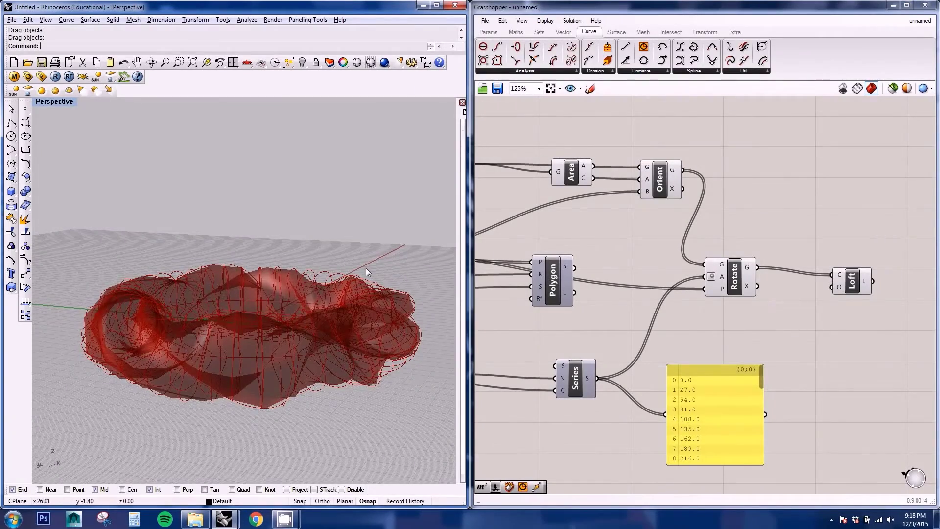
right_drag(365, 269, 313, 351)
scroll(313, 350, up, 3)
right_drag(386, 377, 247, 339)
scroll(263, 353, down, 4)
scroll(200, 348, up, 5)
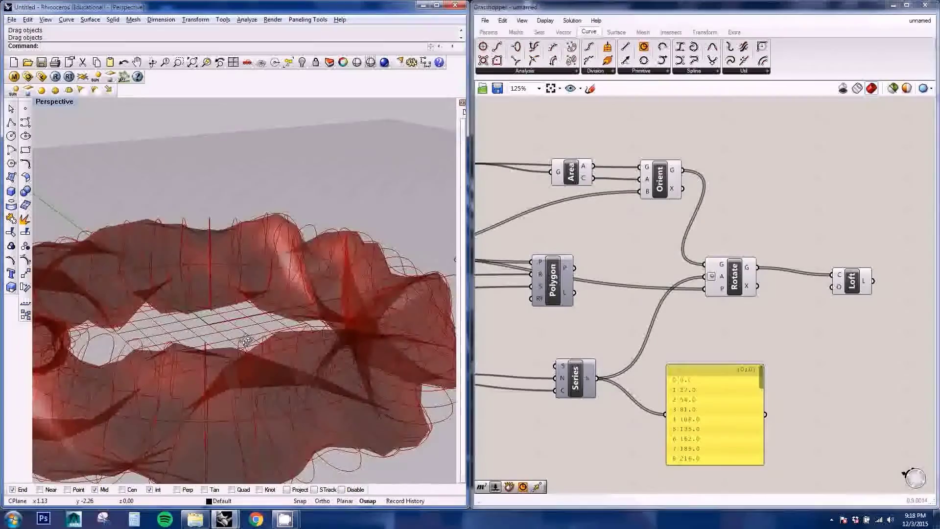
scroll(250, 338, down, 5)
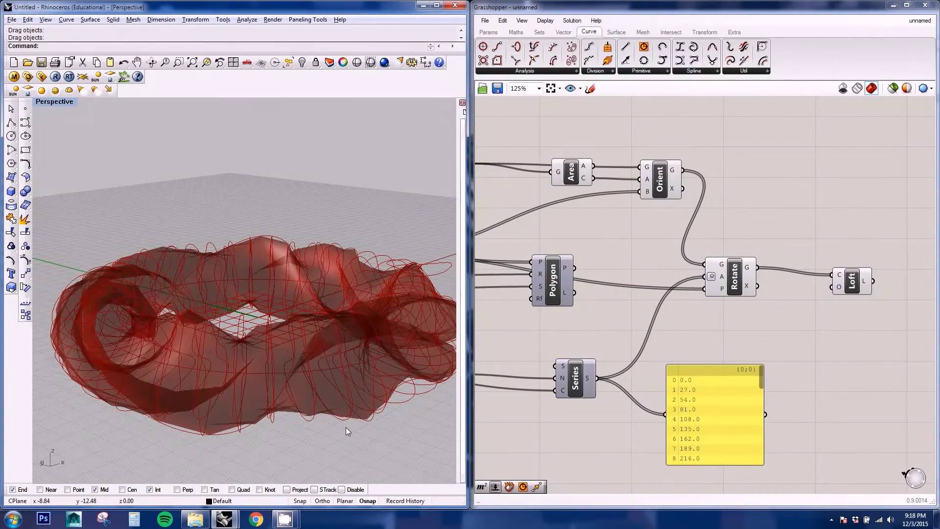
Bake the Loft component's twisted ring surface into Rhino
right_drag(775, 215, 773, 233)
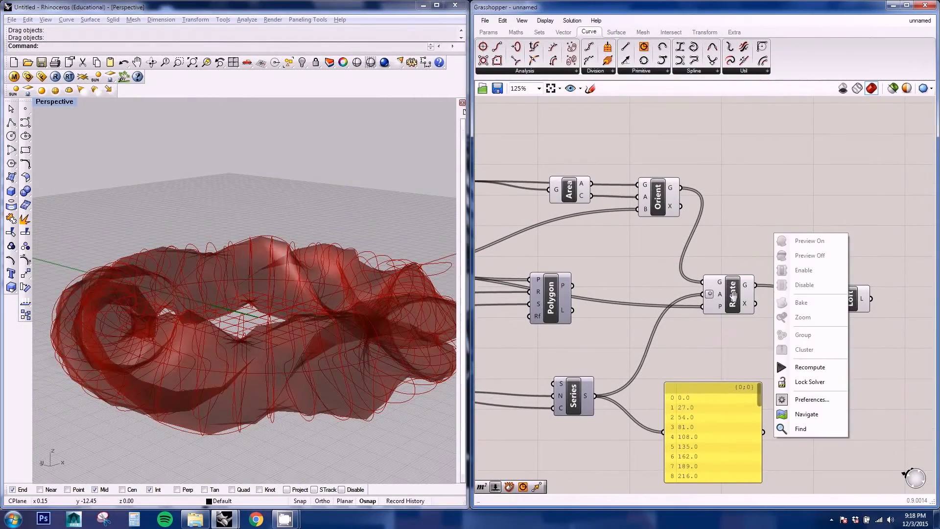
click(733, 294)
click(853, 296)
right_click(854, 295)
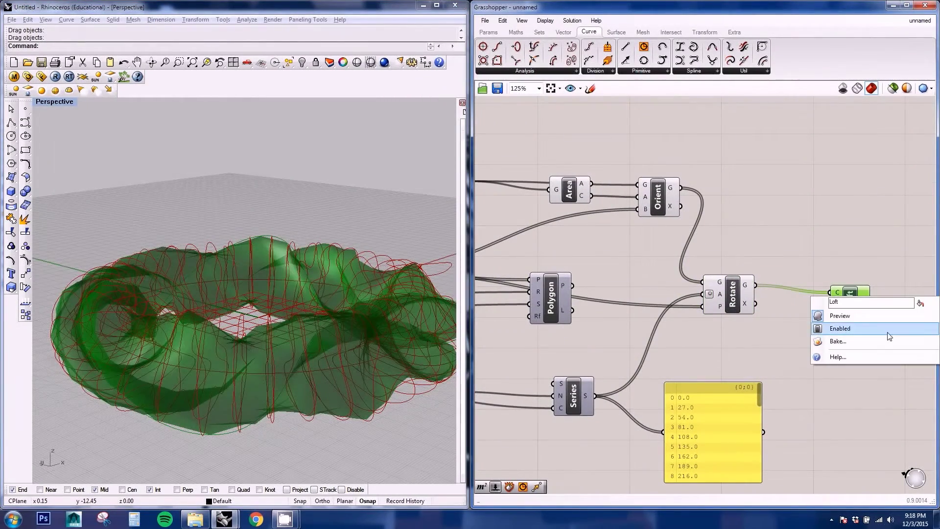
click(885, 341)
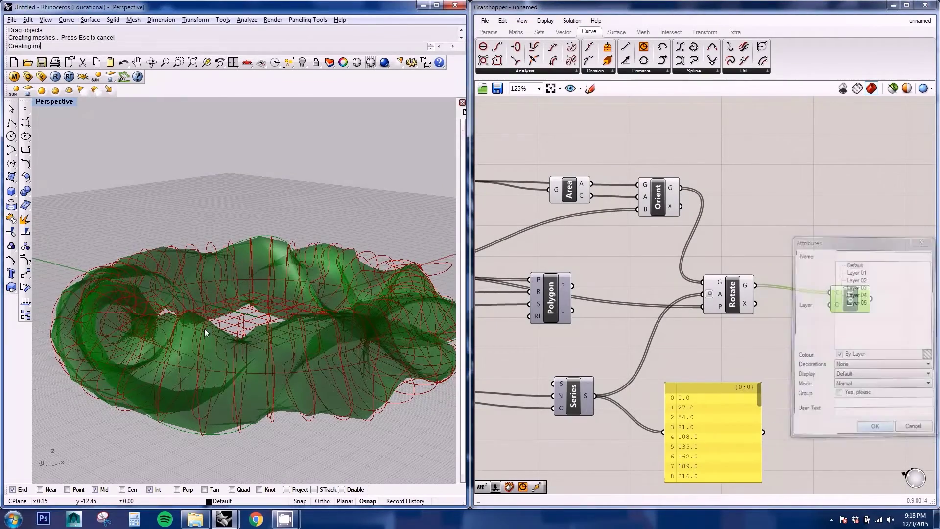
Move the baked twisted ring off the Grasshopper preview to an empty area beside it
right_drag(240, 293, 292, 314)
click(237, 388)
scroll(237, 390, down, 3)
mouse_move(249, 398)
mouse_down()
mouse_move(141, 355)
mouse_move(72, 296)
mouse_up()
Compare the baked ring with the Grasshopper preview from several angles and distances
scroll(157, 328, down, 3)
right_drag(157, 328, 230, 325)
scroll(145, 388, up, 2)
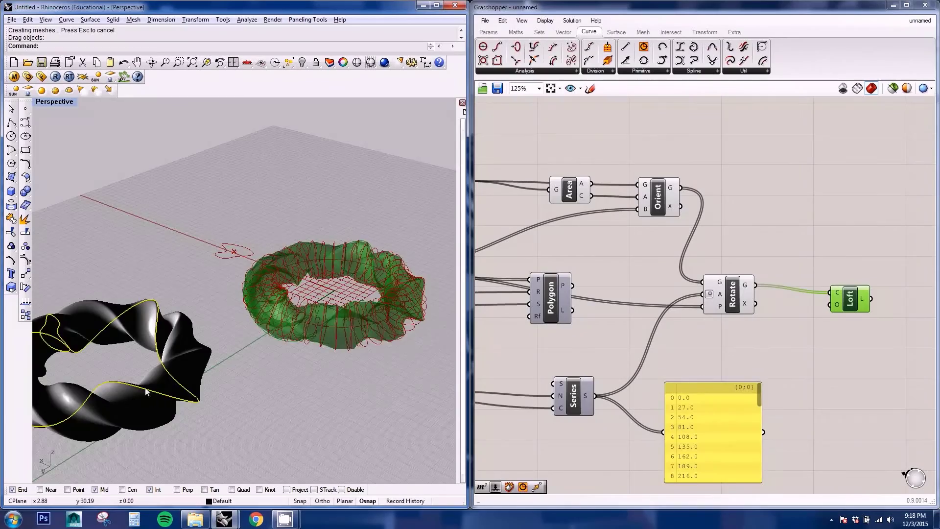
right_drag(147, 391, 230, 317)
scroll(156, 311, down, 5)
scroll(235, 330, up, 4)
scroll(285, 334, up, 4)
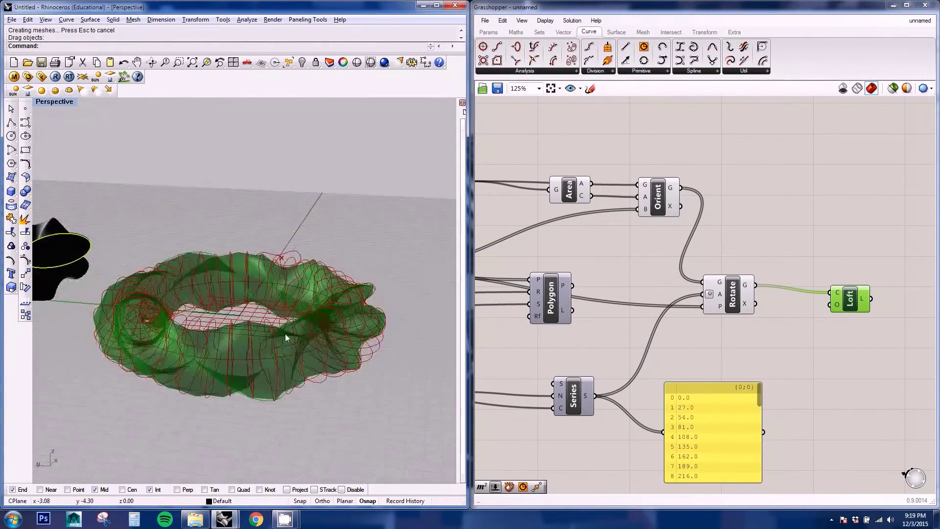
right_drag(284, 333, 274, 332)
scroll(262, 330, down, 3)
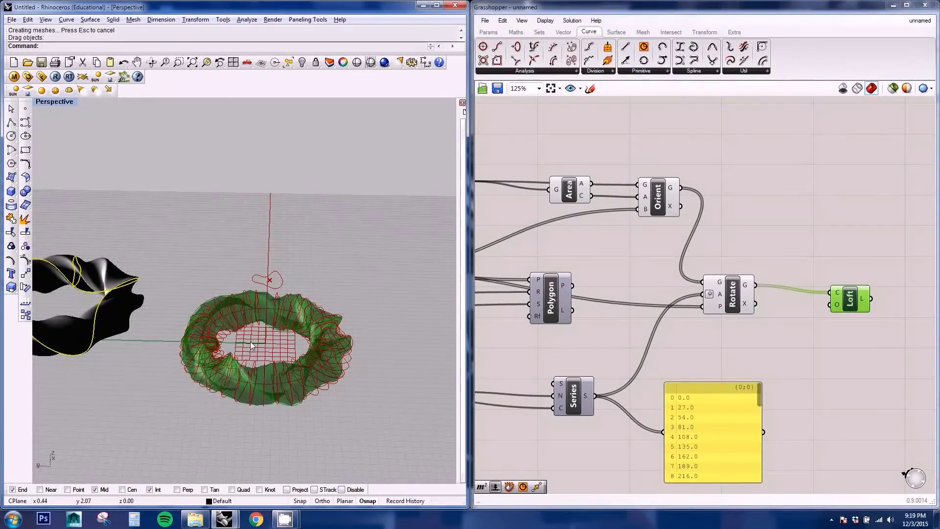